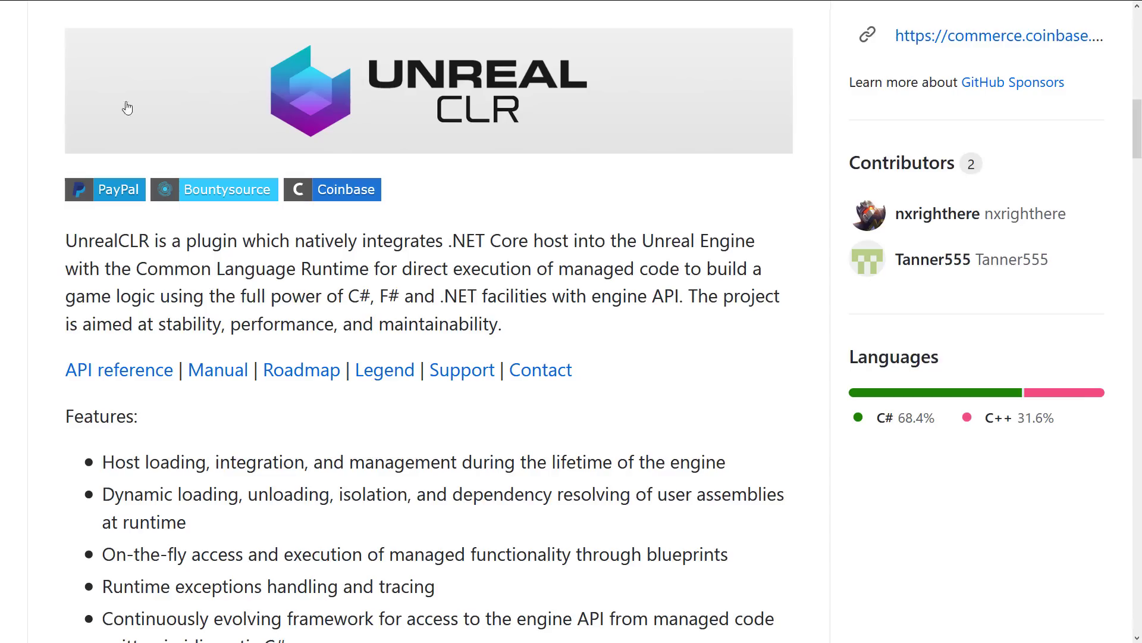
Step: Read the UnrealCLR plugin description on GitHub down to where the Features list begins
{"action": "mouse_move", "coordinate": [564, 2]}
Step: Scroll the README to Building prerequisites: Unreal Engine 4.25.3+, a native toolchain, .NET Core SDK 3.1.401
{"action": "scroll", "coordinate": [759, 294], "scroll_direction": "down", "scroll_amount": 4}
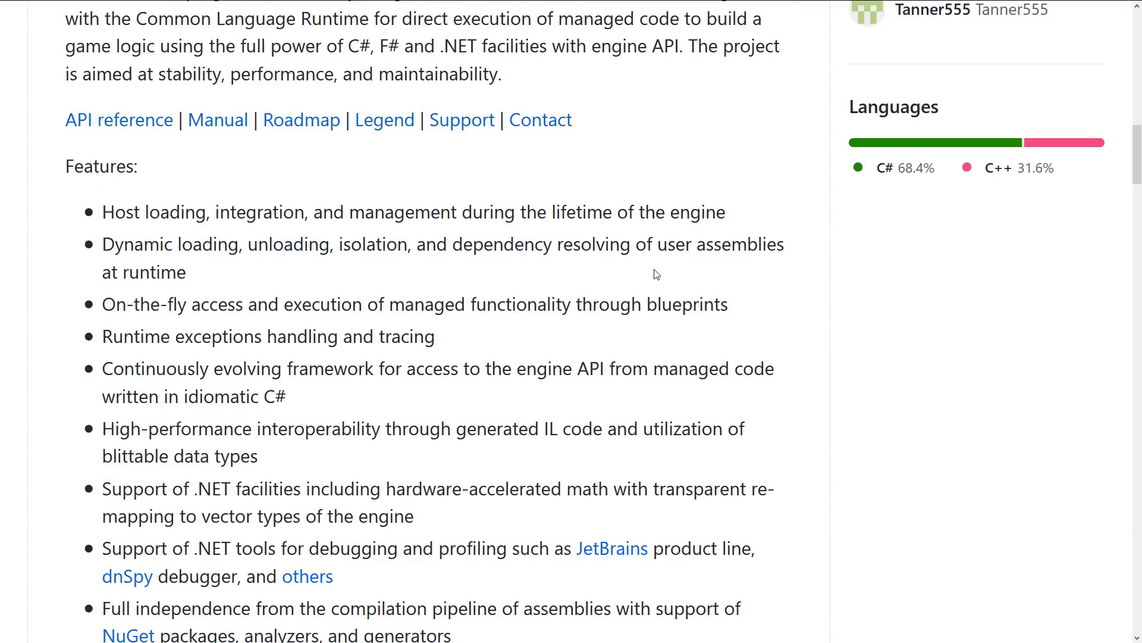
{"action": "scroll", "coordinate": [654, 273], "scroll_direction": "down", "scroll_amount": 2}
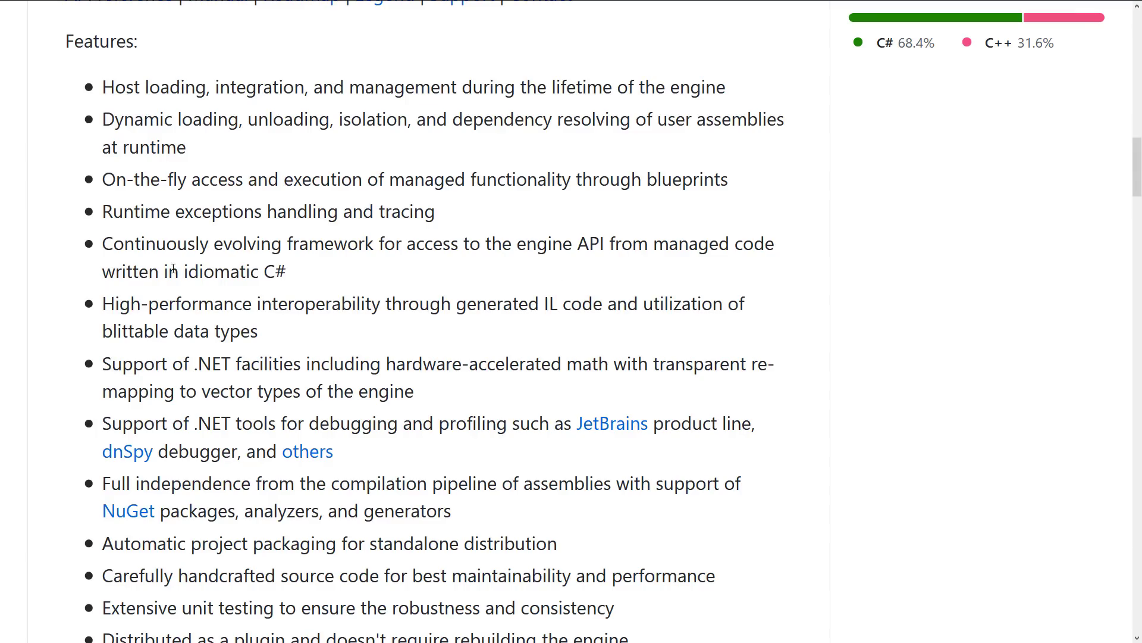
{"action": "scroll", "coordinate": [461, 275], "scroll_direction": "down", "scroll_amount": 2}
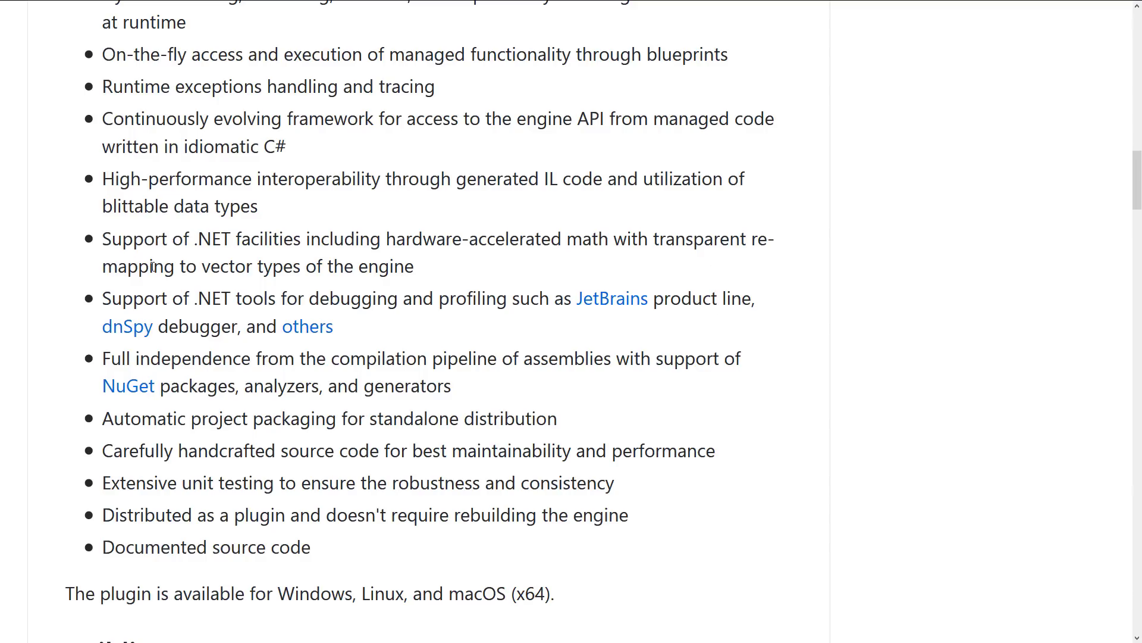
{"action": "scroll", "coordinate": [446, 286], "scroll_direction": "down", "scroll_amount": 2}
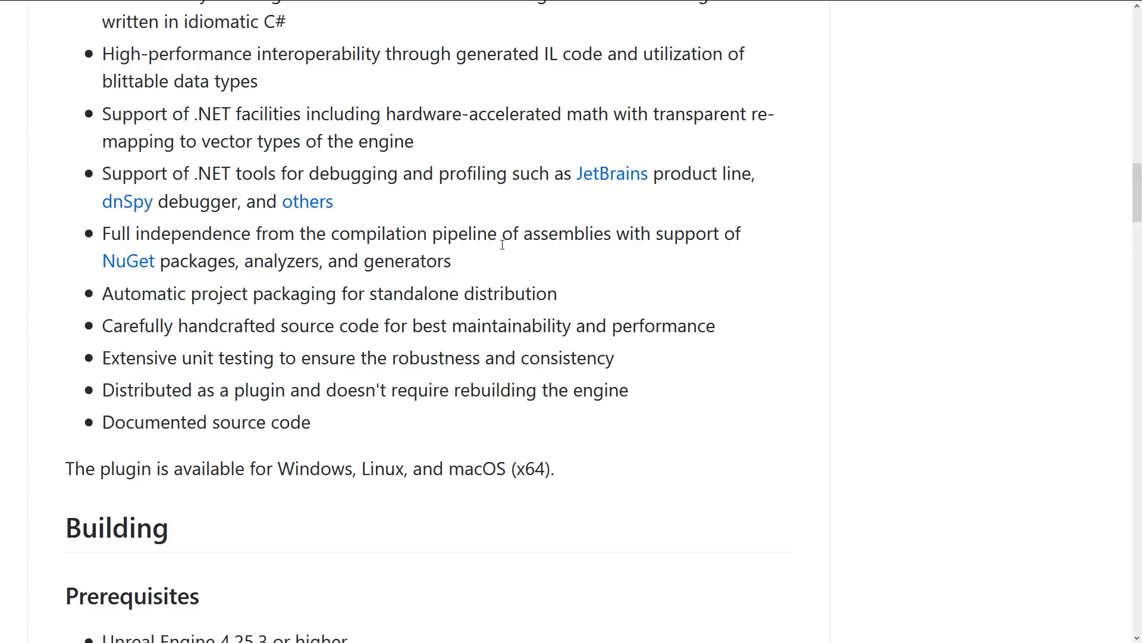
{"action": "scroll", "coordinate": [511, 242], "scroll_direction": "down", "scroll_amount": 2}
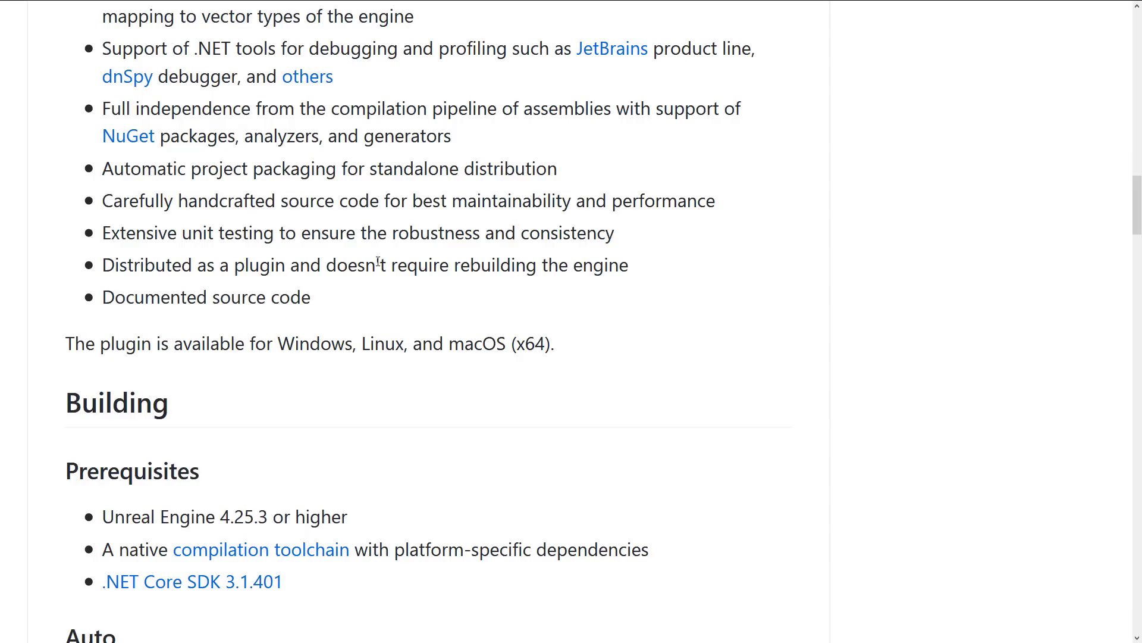
Step: Highlight the no-engine-rebuild line, view Auto Compilation, then return to the repository's file list
{"action": "left_click_drag", "start_coordinate": [426, 265], "coordinate": [655, 264]}
{"action": "left_click", "coordinate": [655, 263]}
{"action": "scroll", "coordinate": [410, 256], "scroll_direction": "down", "scroll_amount": 6}
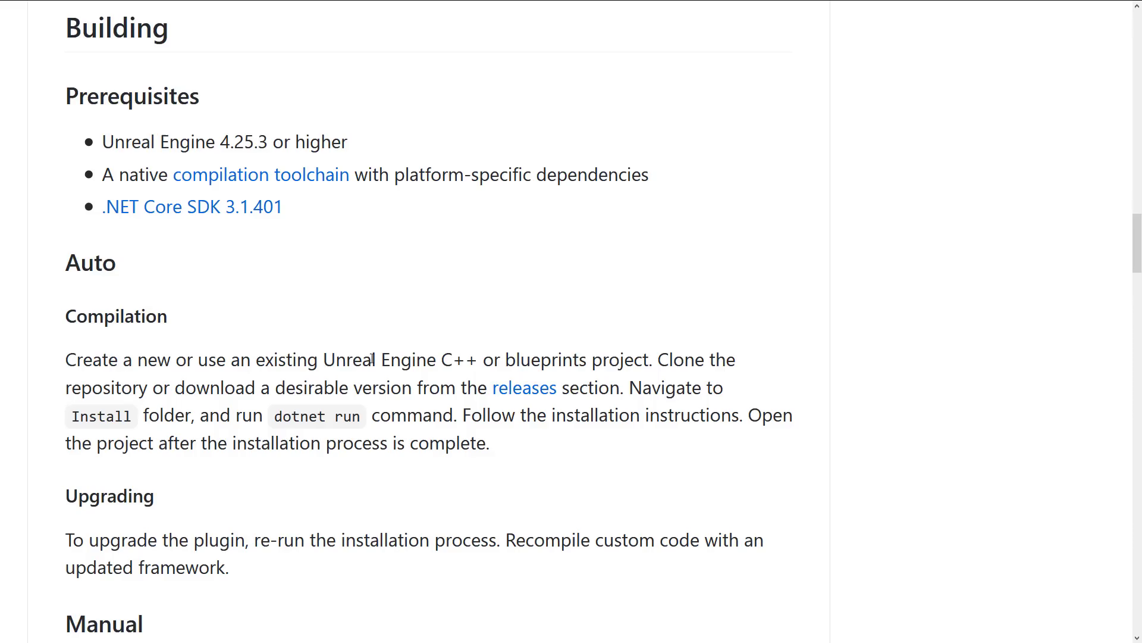
{"action": "scroll", "coordinate": [373, 359], "scroll_direction": "up", "scroll_amount": 15}
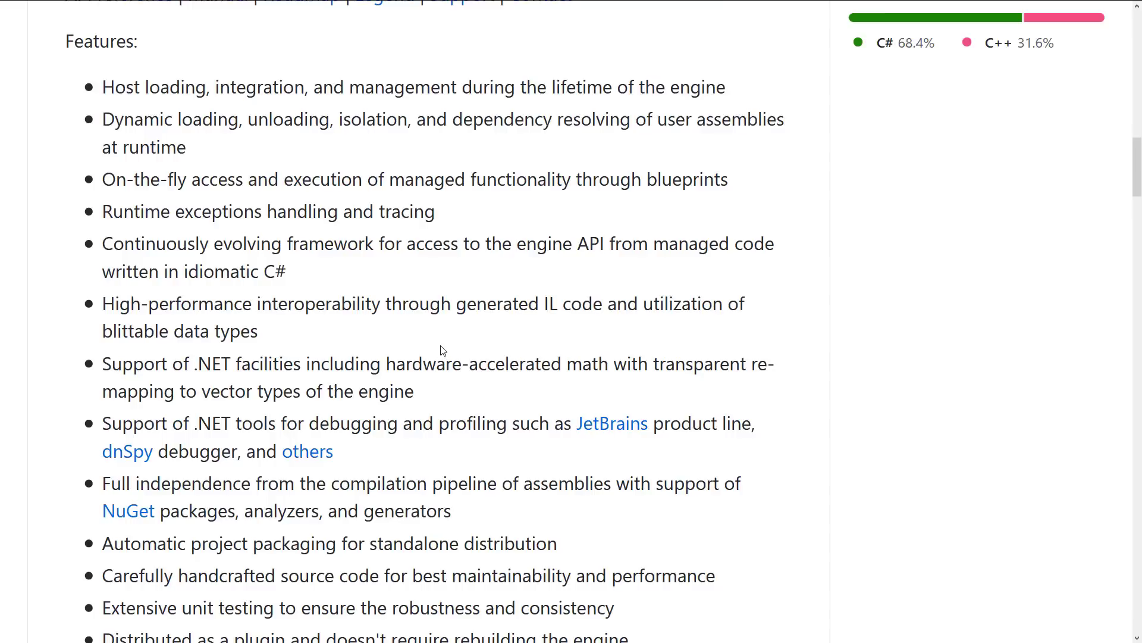
{"action": "scroll", "coordinate": [450, 321], "scroll_direction": "up", "scroll_amount": 5}
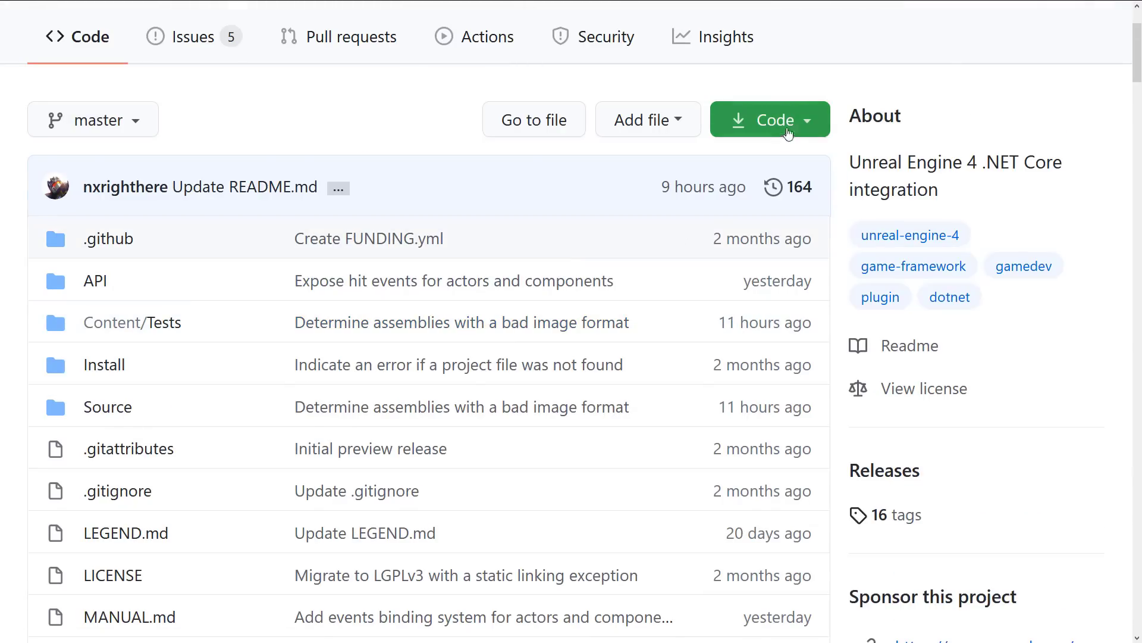
Step: Copy UnrealCLR's HTTPS clone URL and open a Command Prompt in C:\temp
{"action": "left_click", "coordinate": [791, 121]}
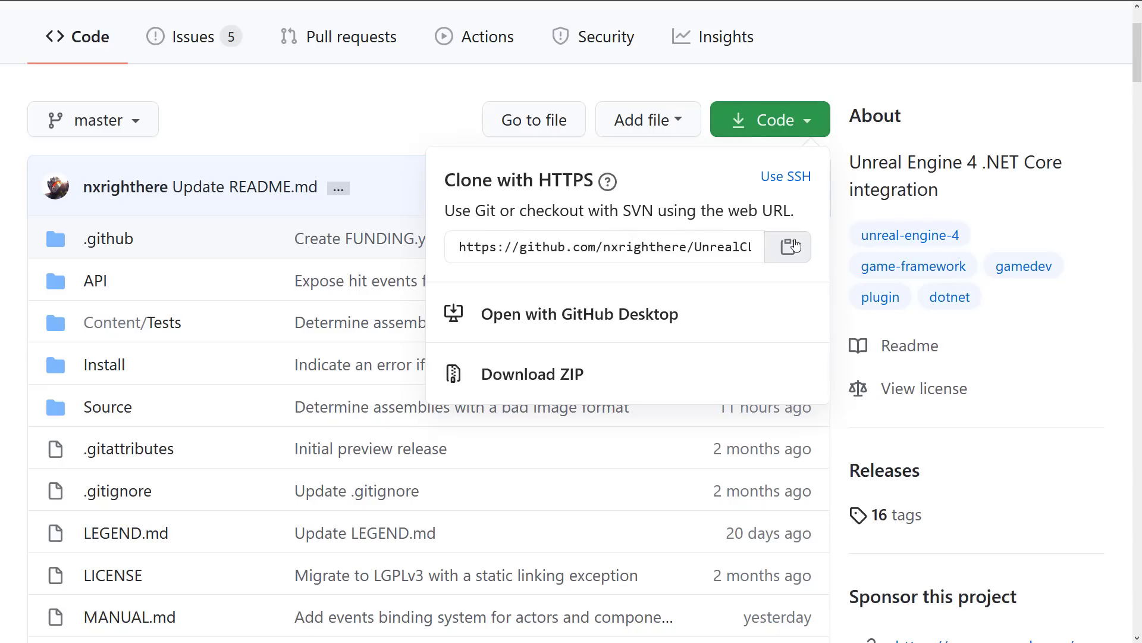
{"action": "left_click", "coordinate": [789, 246]}
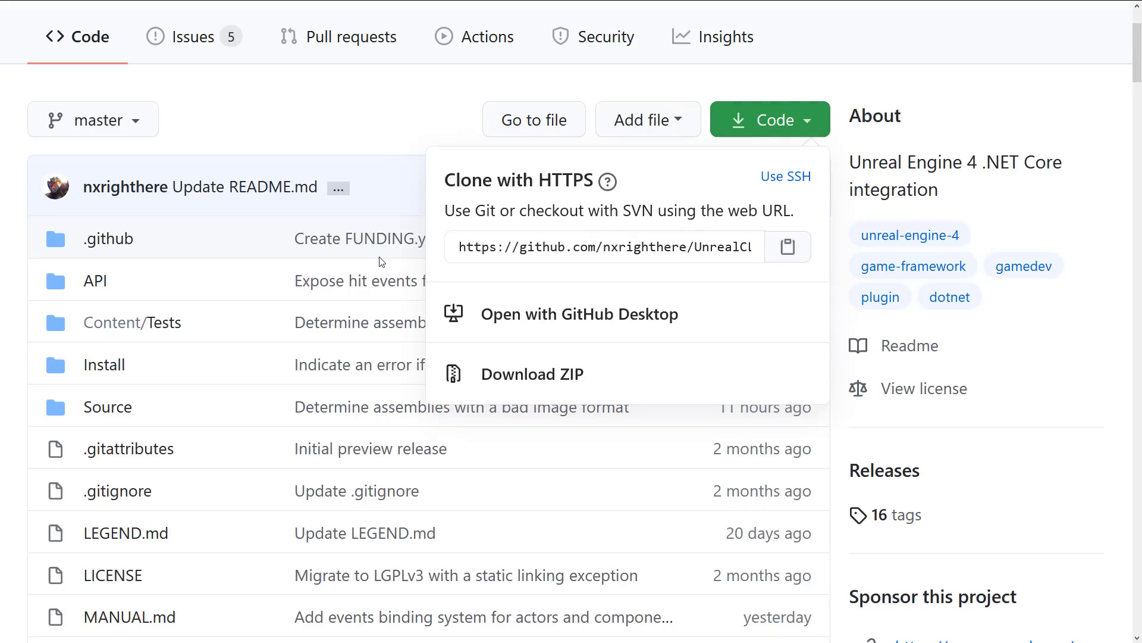
{"action": "key", "text": "super"}
{"action": "type", "text": "cmd"}
{"action": "key", "text": "Return"}
{"action": "type", "text": "c"}
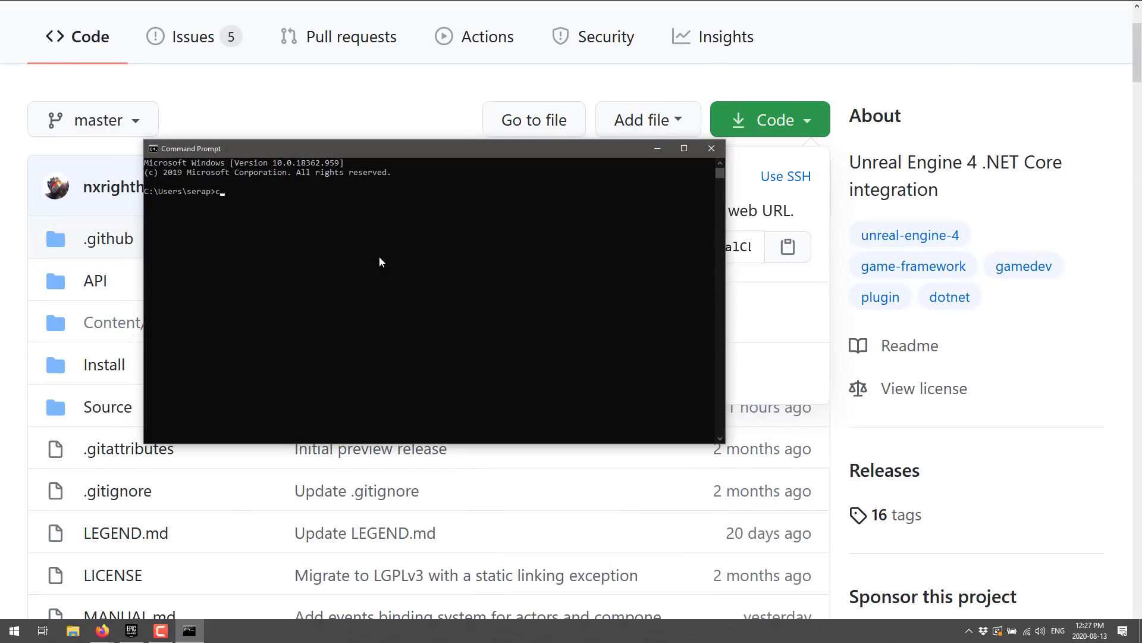
{"action": "type", "text": "d \temp"}
{"action": "key", "text": "Return"}
Step: Run git clone with the copied URL to download UnrealCLR into C:\temp
{"action": "type", "text": "git clone"}
{"action": "key", "text": "ctrl+v"}
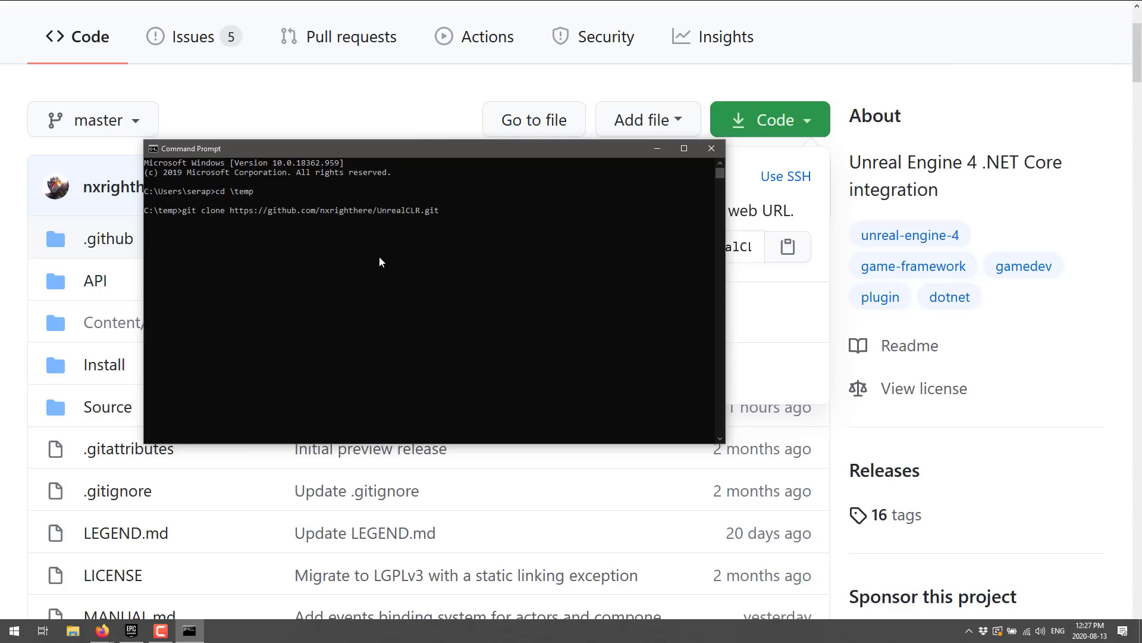
{"action": "key", "text": "Return"}
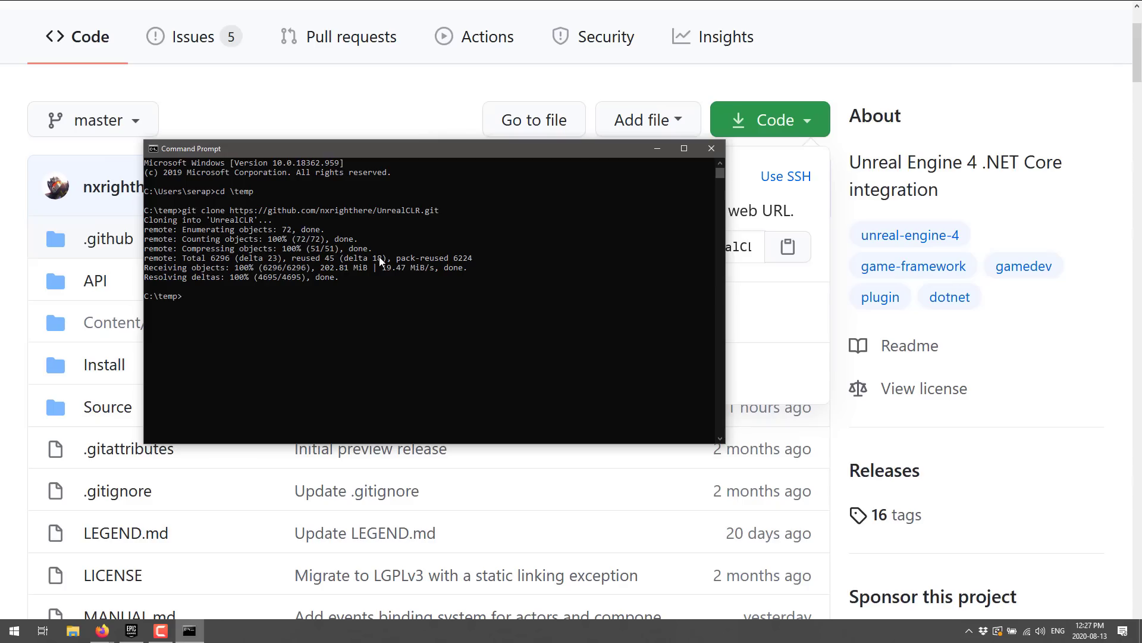
Step: Enter the cloned UnrealCLR folder, list its contents, and move into the Install folder
{"action": "type", "text": "cd UnrealCLR"}
{"action": "key", "text": "Return"}
{"action": "type", "text": "dir"}
{"action": "key", "text": "Return"}
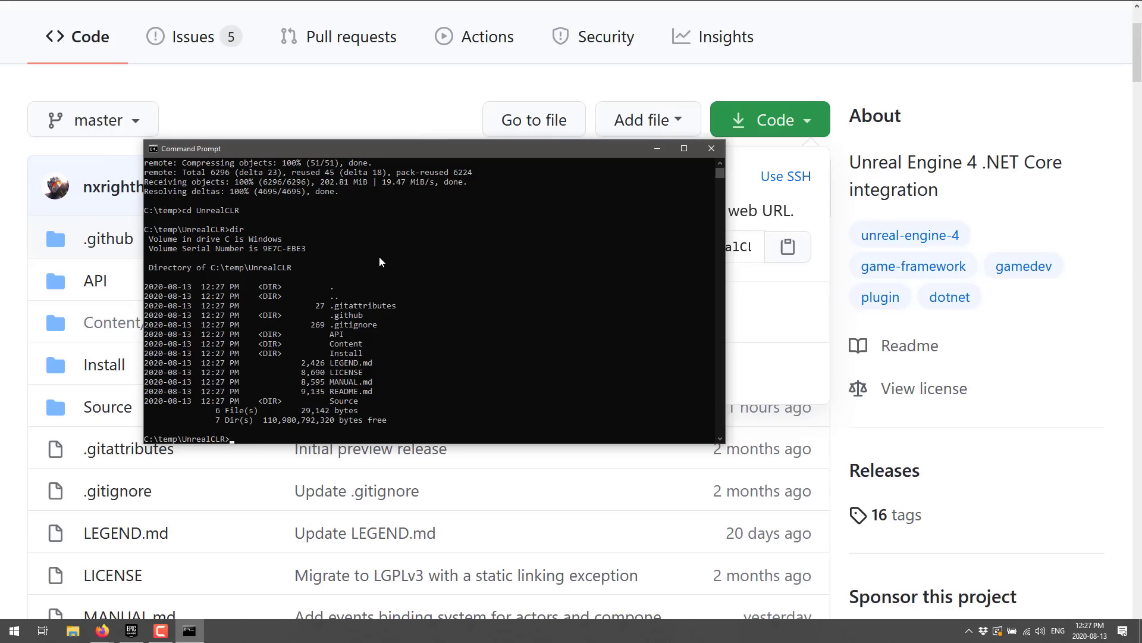
{"action": "type", "text": "cd install"}
{"action": "key", "text": "Return"}
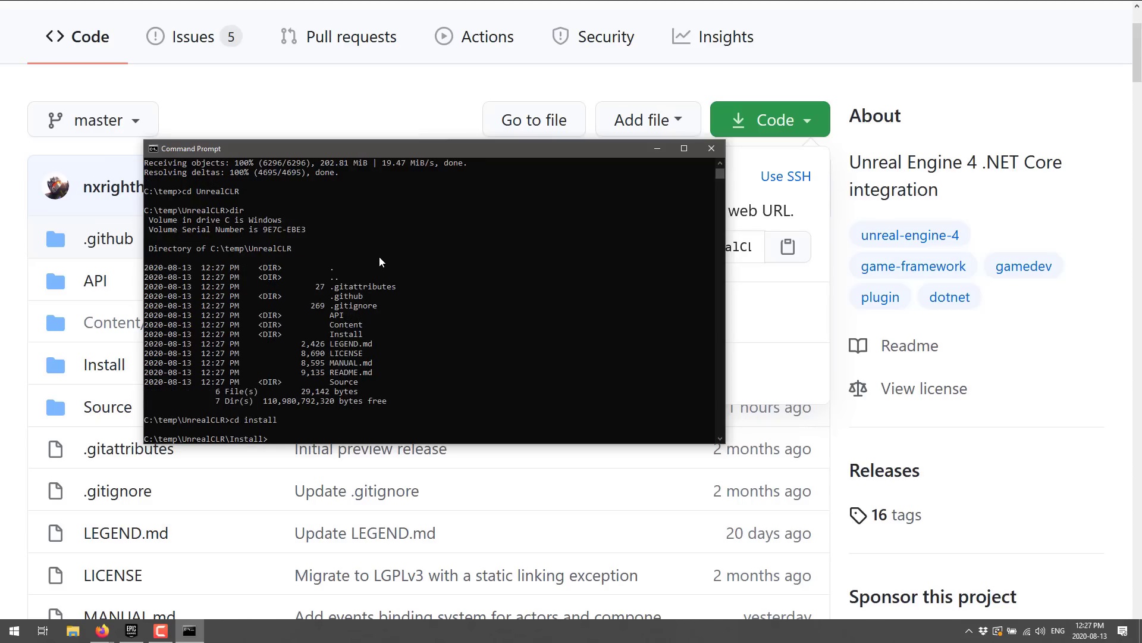
Step: Run dotnet run, after a mistyped 'dot run', to launch the UnrealCLR installation tool
{"action": "type", "text": "dot run"}
{"action": "key", "text": "Return"}
{"action": "type", "text": "dotnet run"}
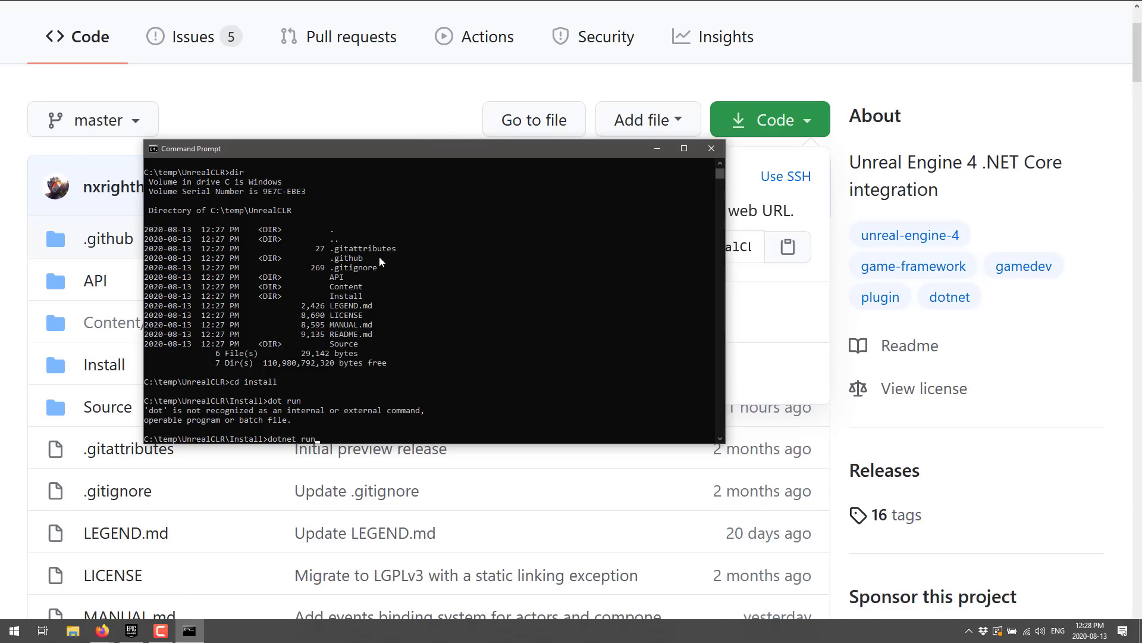
{"action": "scroll", "coordinate": [564, 292], "scroll_direction": "up", "scroll_amount": 4, "text": "ctrl"}
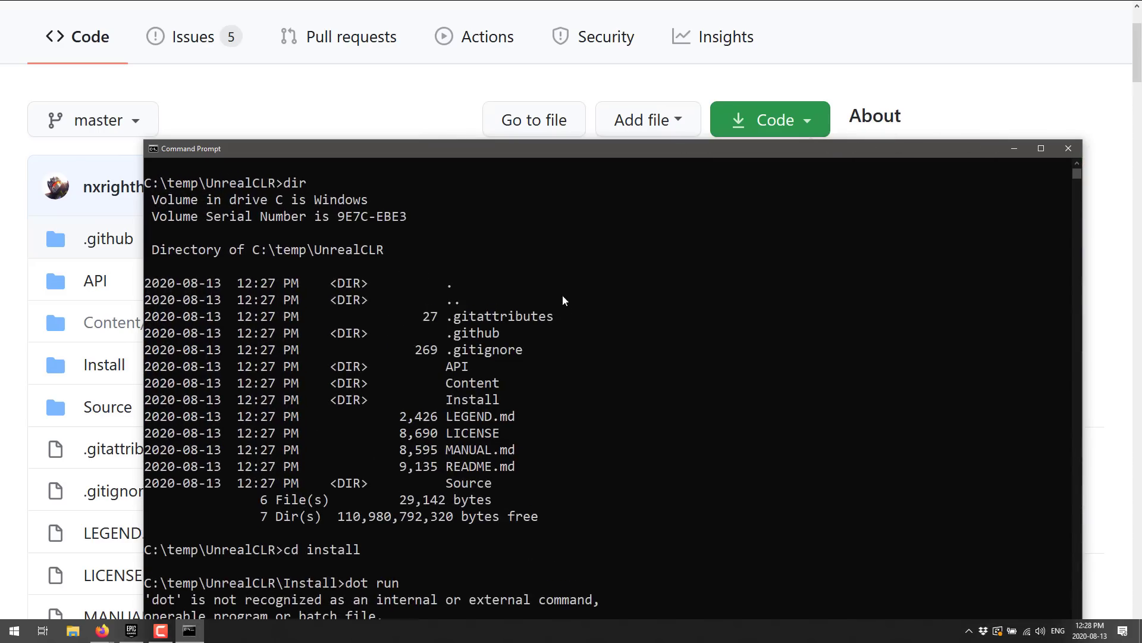
{"action": "left_click_drag", "start_coordinate": [581, 158], "coordinate": [557, 59]}
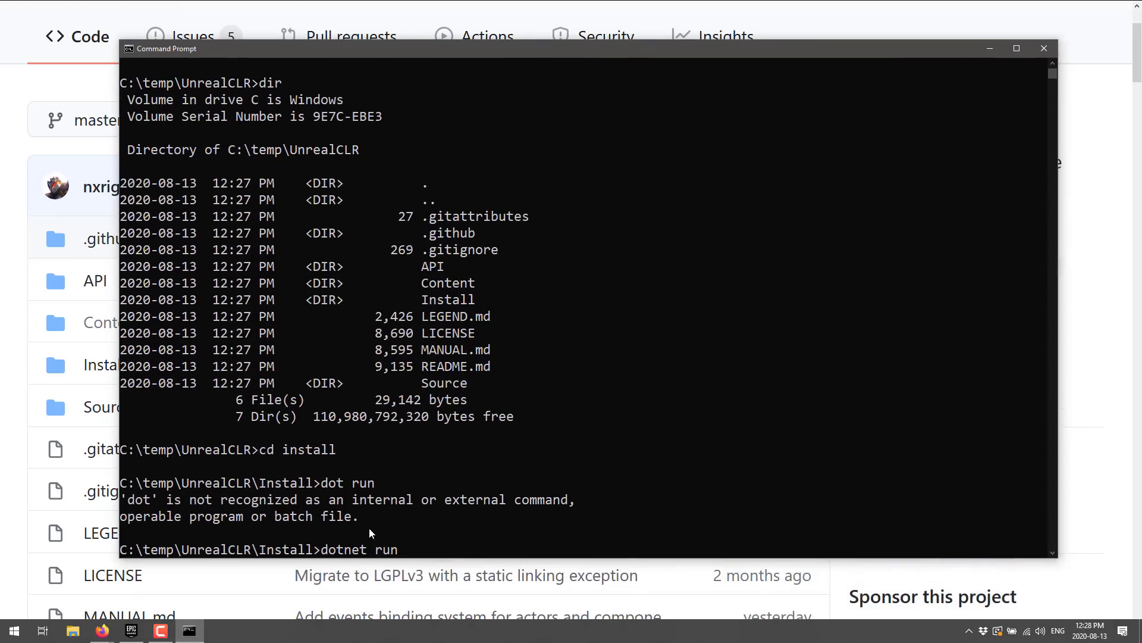
{"action": "key", "text": "Return"}
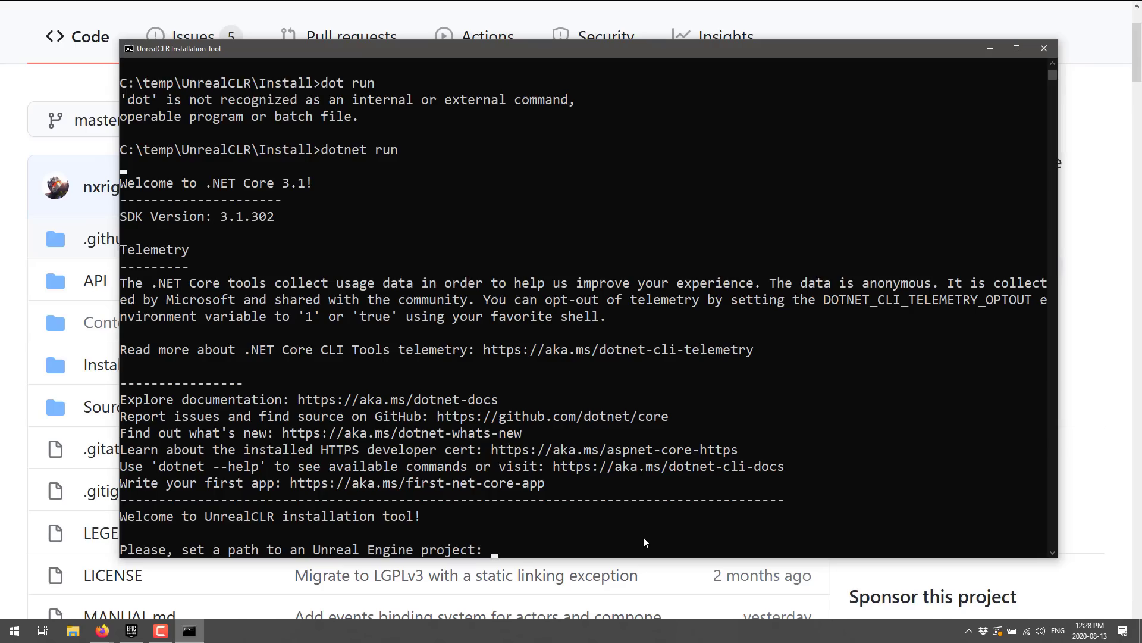
Step: Show the UnrealCLR project's folder from the Launcher Library and copy its full path
{"action": "left_click", "coordinate": [131, 630]}
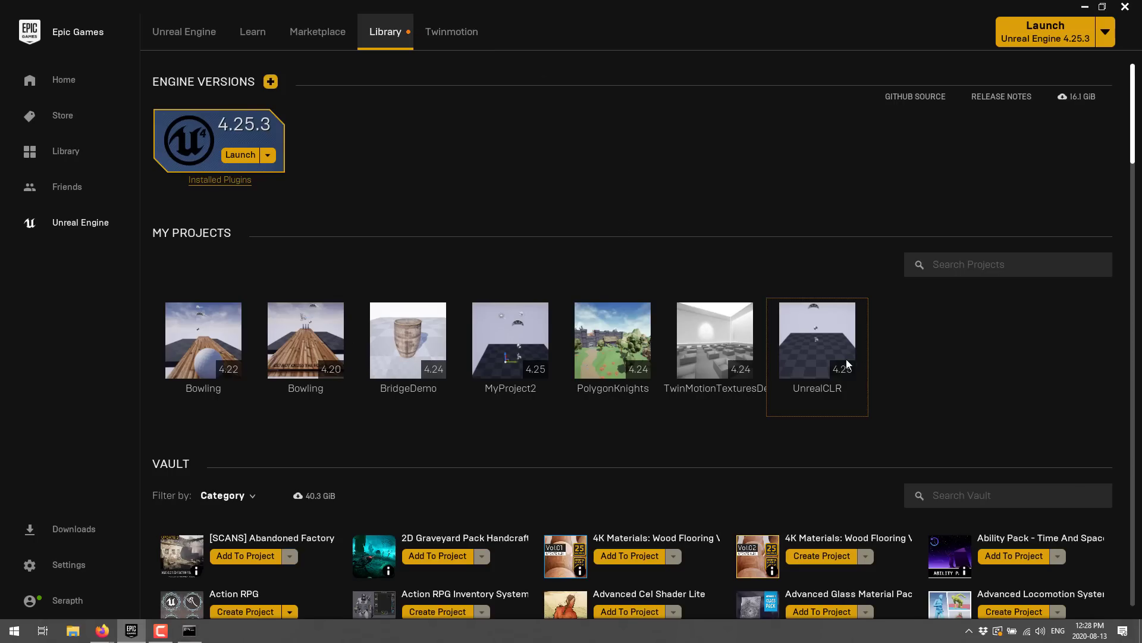
{"action": "mouse_move", "coordinate": [843, 367]}
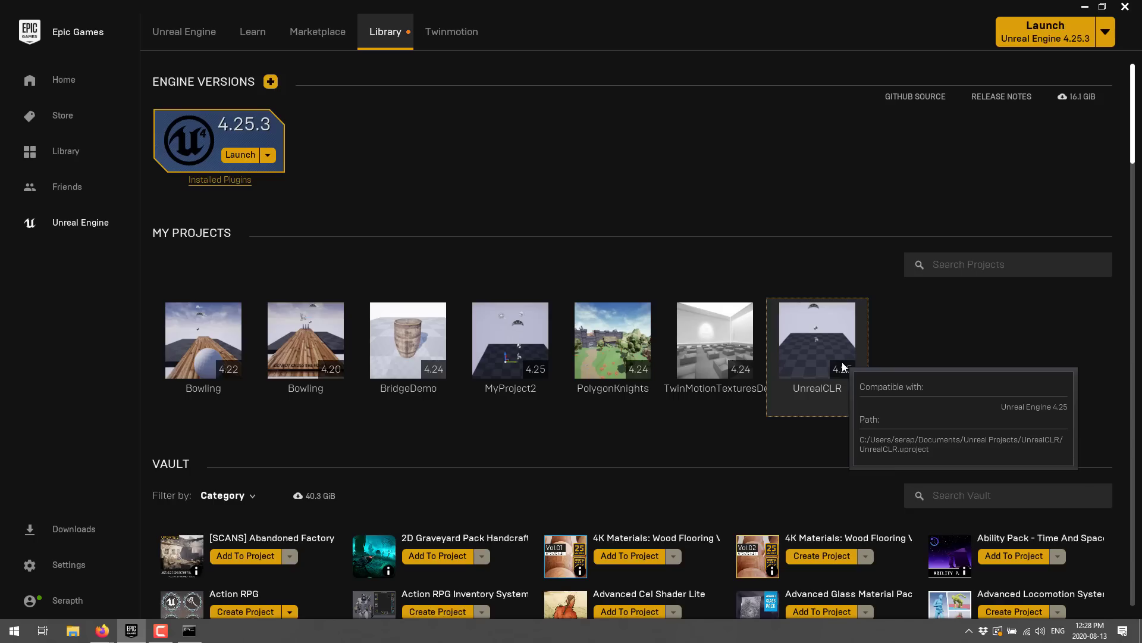
{"action": "right_click", "coordinate": [811, 328]}
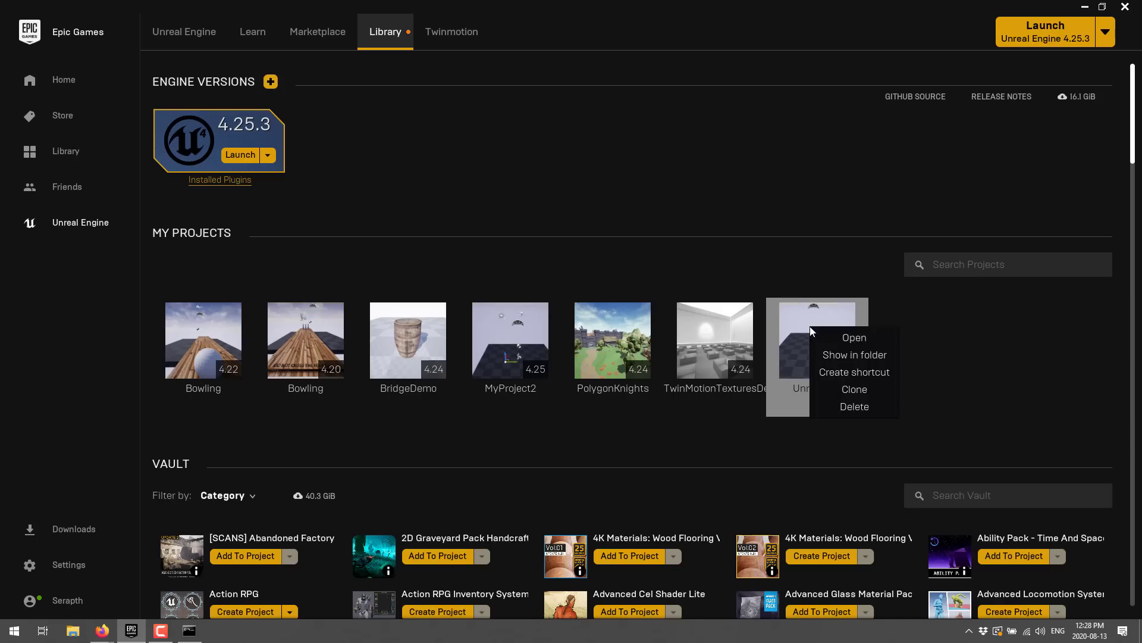
{"action": "left_click", "coordinate": [859, 354]}
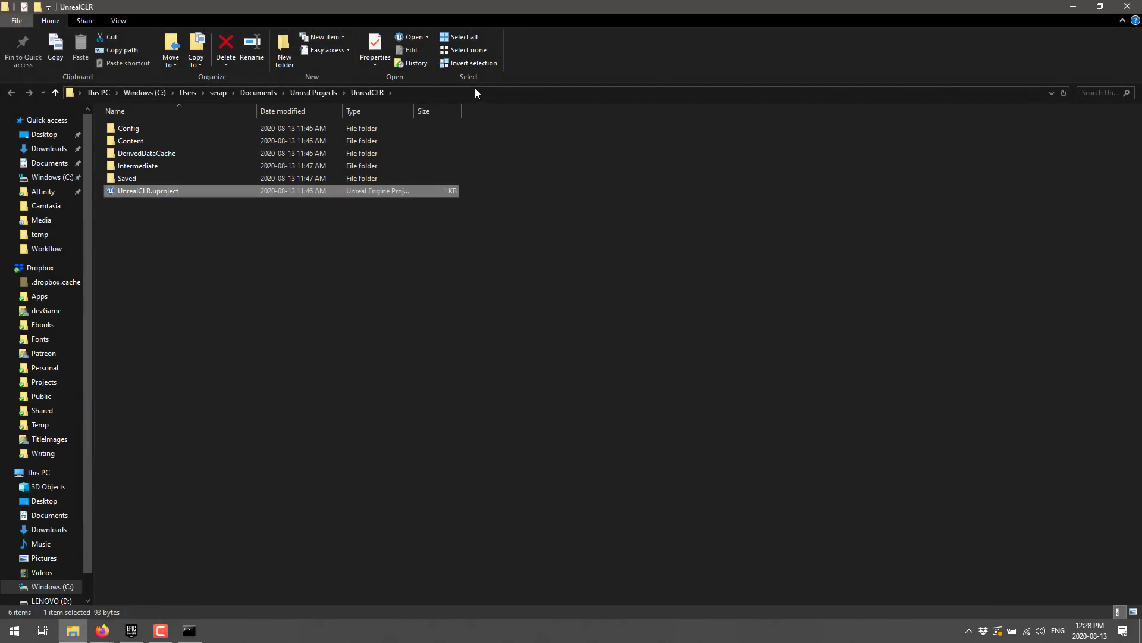
{"action": "left_click", "coordinate": [475, 93]}
{"action": "key", "text": "ctrl+c"}
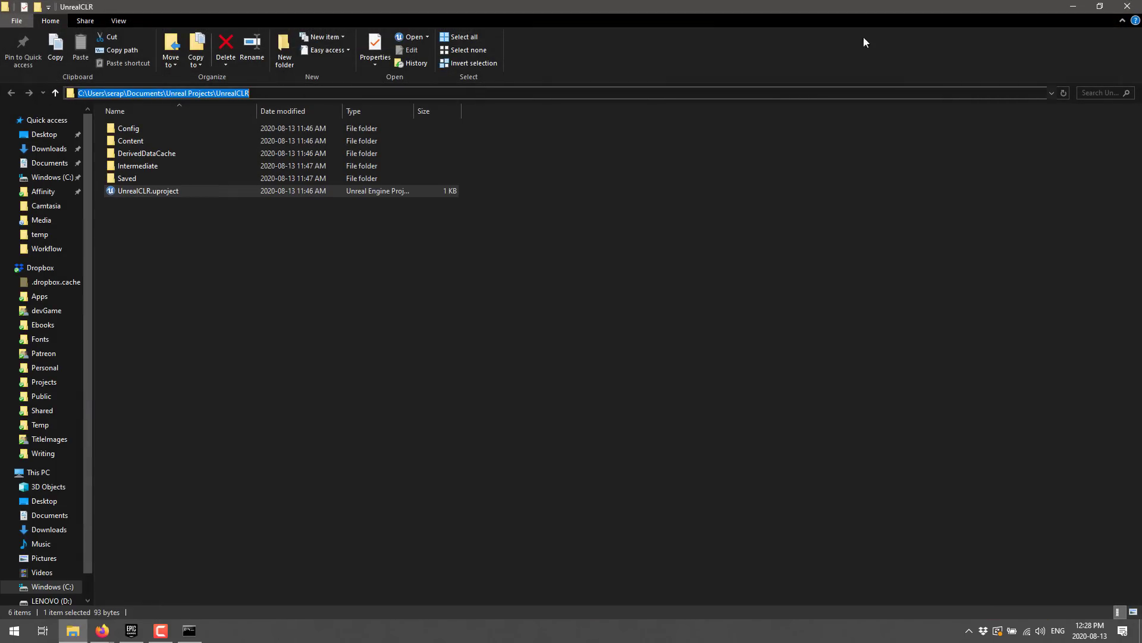
{"action": "left_click", "coordinate": [1127, 6]}
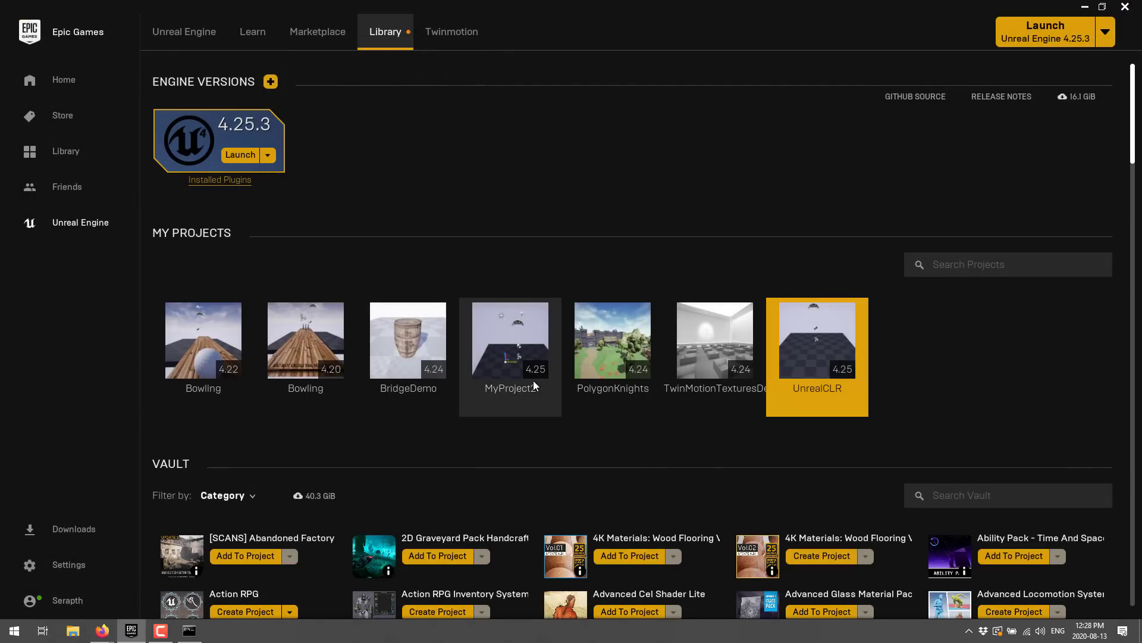
Step: Give the installer the UnrealCLR project path and answer y to compiling tests and replacing plugin files
{"action": "key", "text": "alt+Tab"}
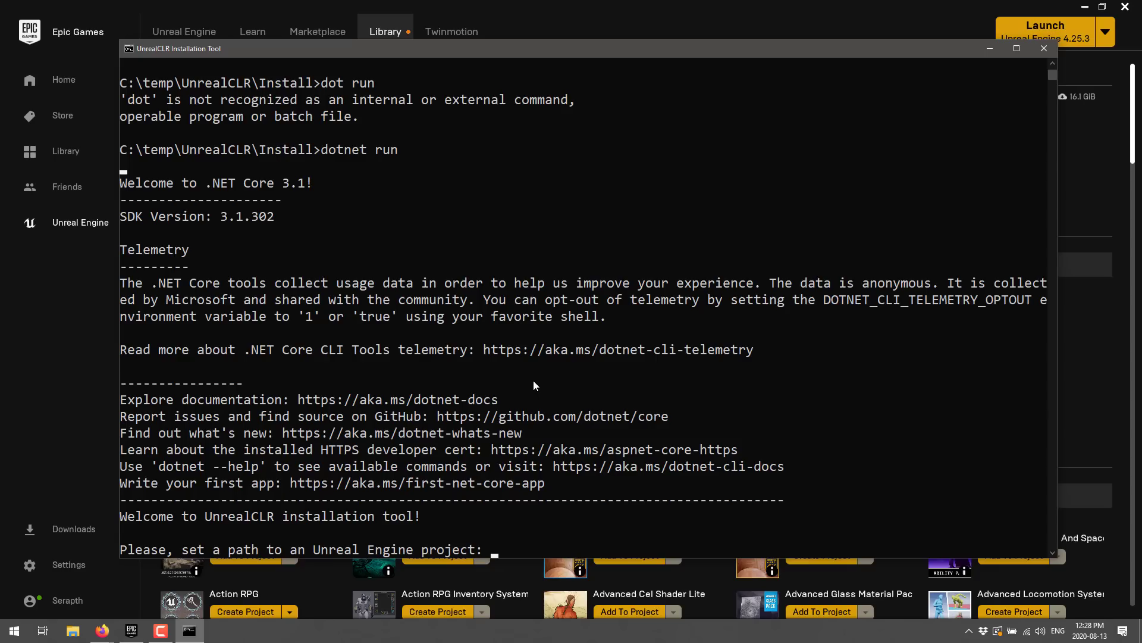
{"action": "key", "text": "ctrl+v"}
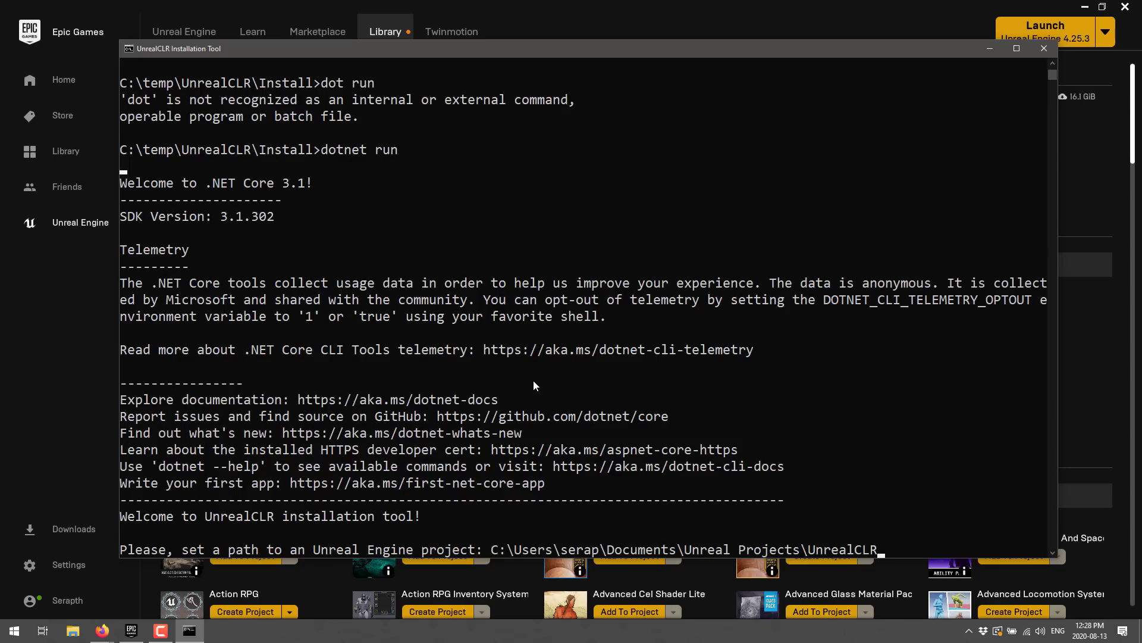
{"action": "key", "text": "Return"}
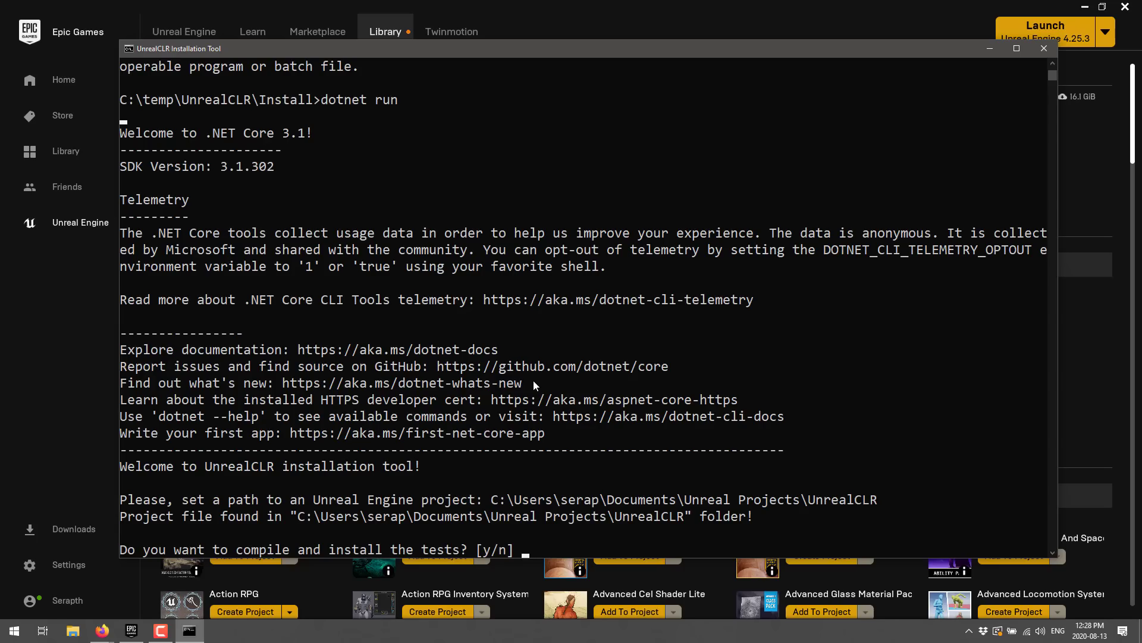
{"action": "type", "text": "y"}
{"action": "key", "text": "Return"}
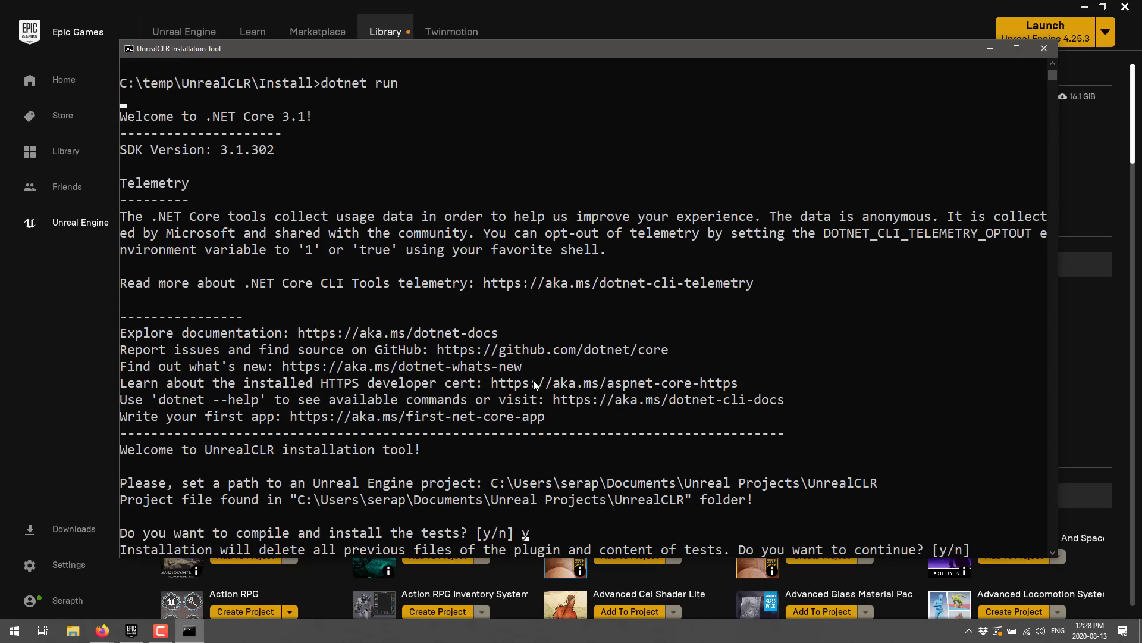
{"action": "type", "text": "y"}
{"action": "key", "text": "Return"}
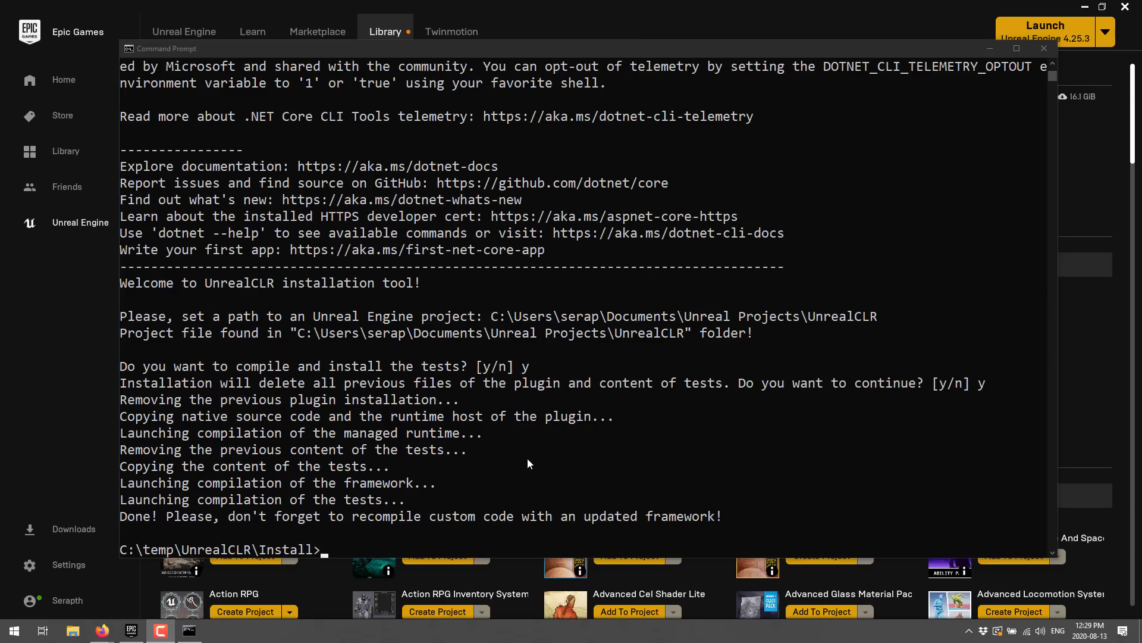
Step: Close the installer console, open the UnrealCLR project, and agree to rebuild its missing modules
{"action": "left_click", "coordinate": [1053, 51]}
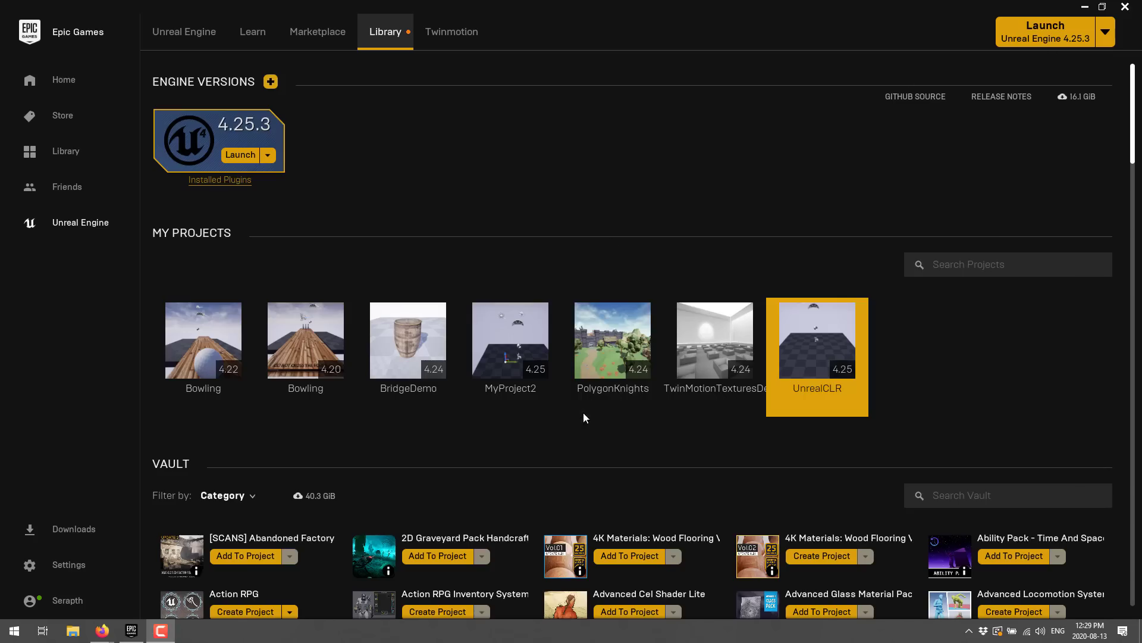
{"action": "double_click", "coordinate": [816, 344]}
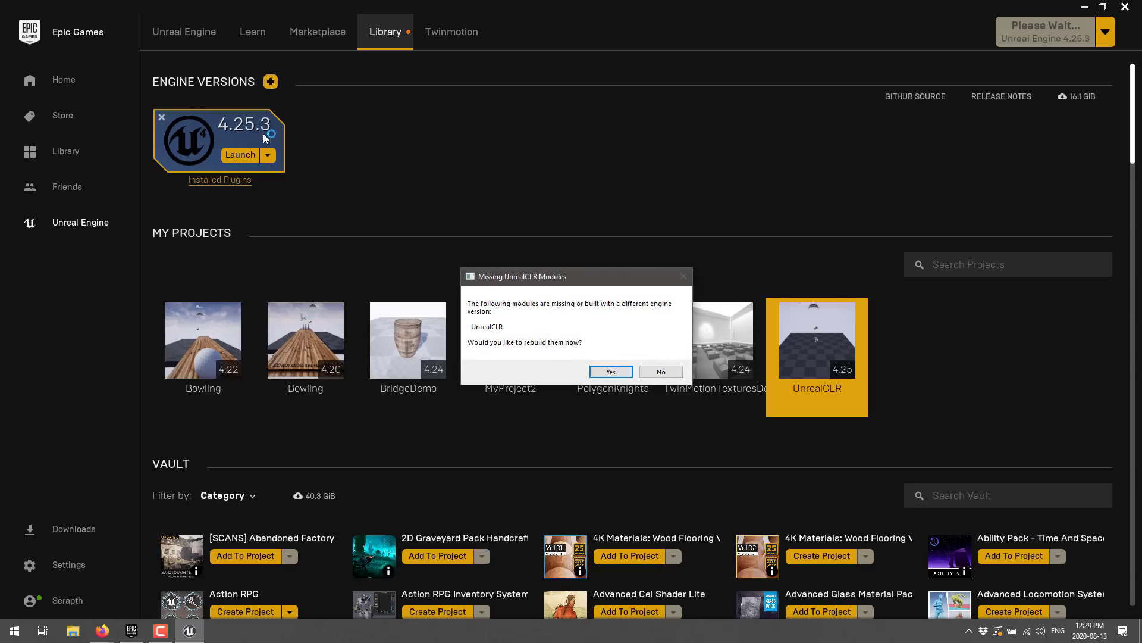
{"action": "left_click", "coordinate": [602, 370]}
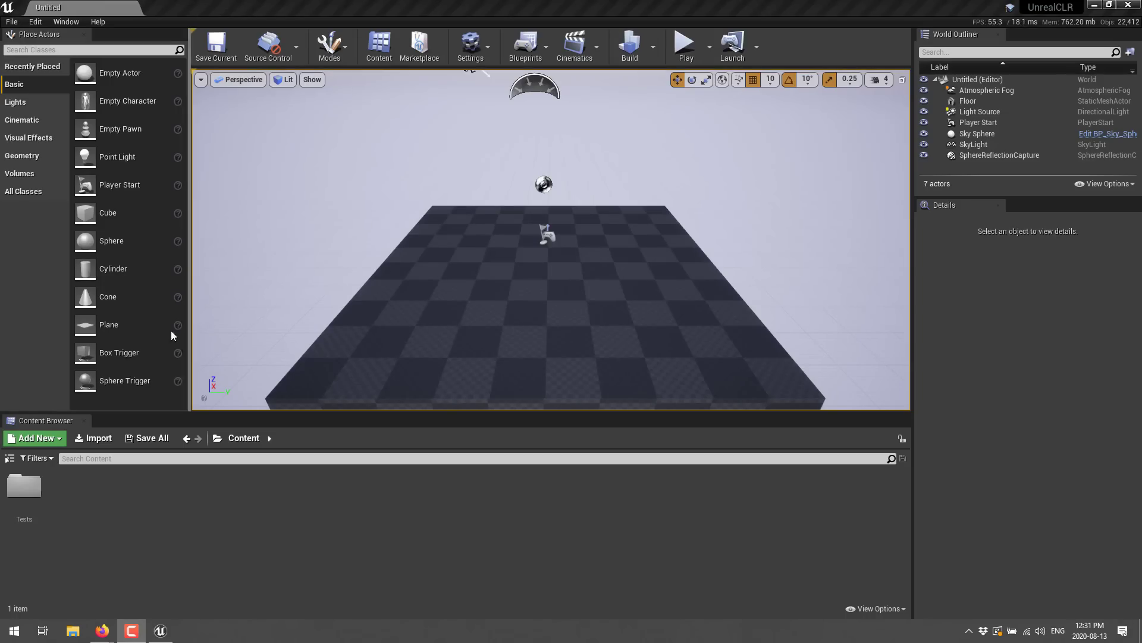
Step: Load the Tests level from the Tests content folder via Open Level
{"action": "left_click", "coordinate": [14, 23]}
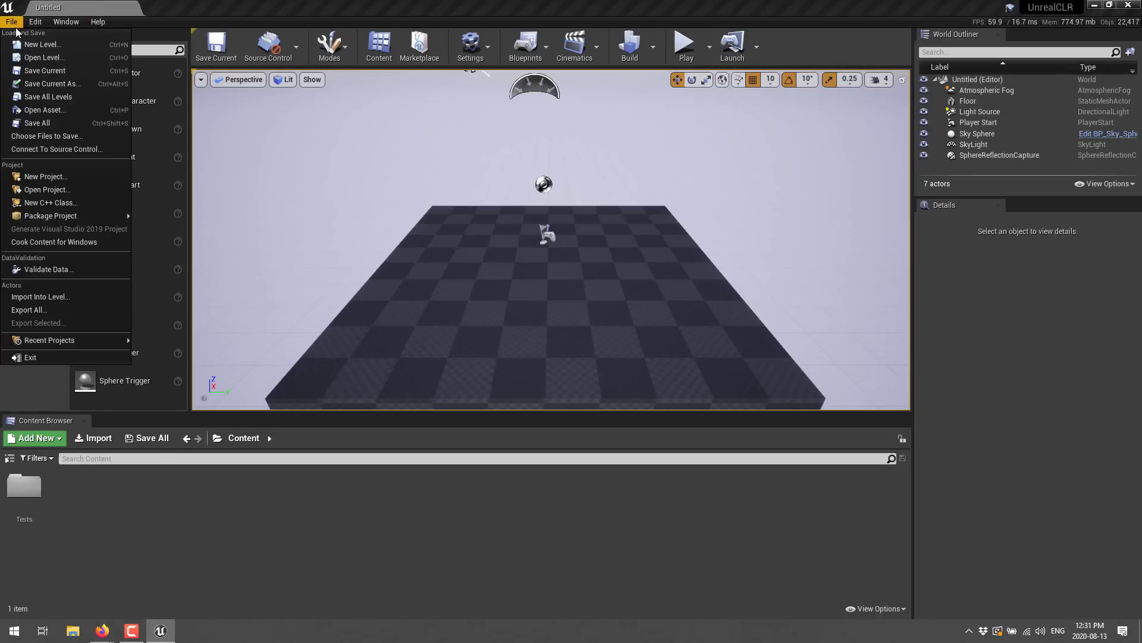
{"action": "left_click", "coordinate": [113, 58]}
{"action": "double_click", "coordinate": [412, 161]}
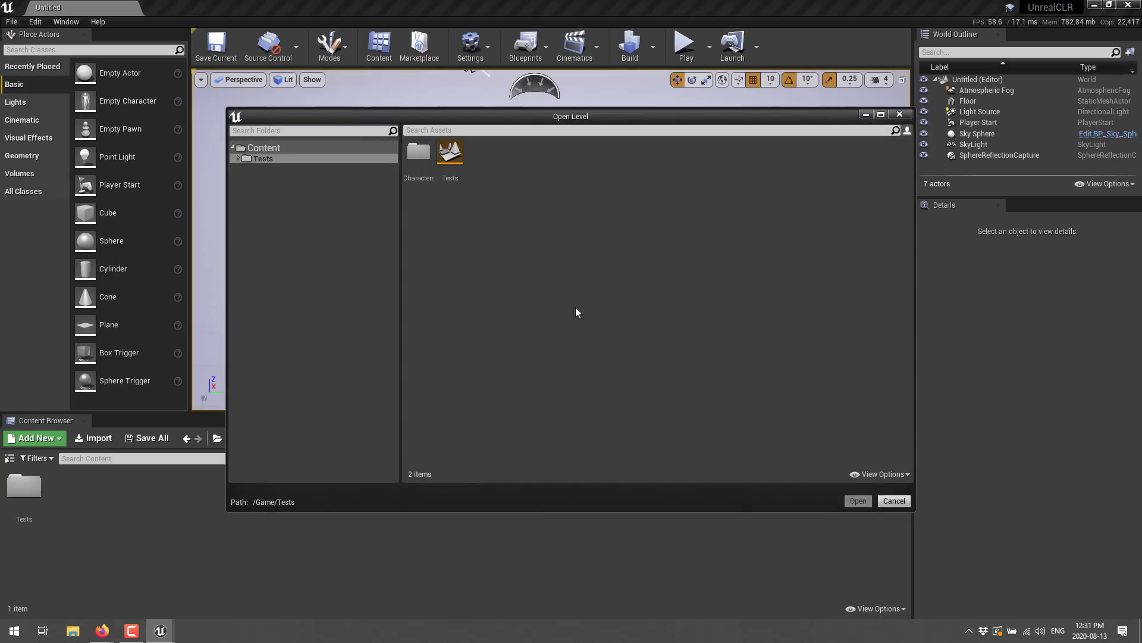
{"action": "double_click", "coordinate": [450, 153]}
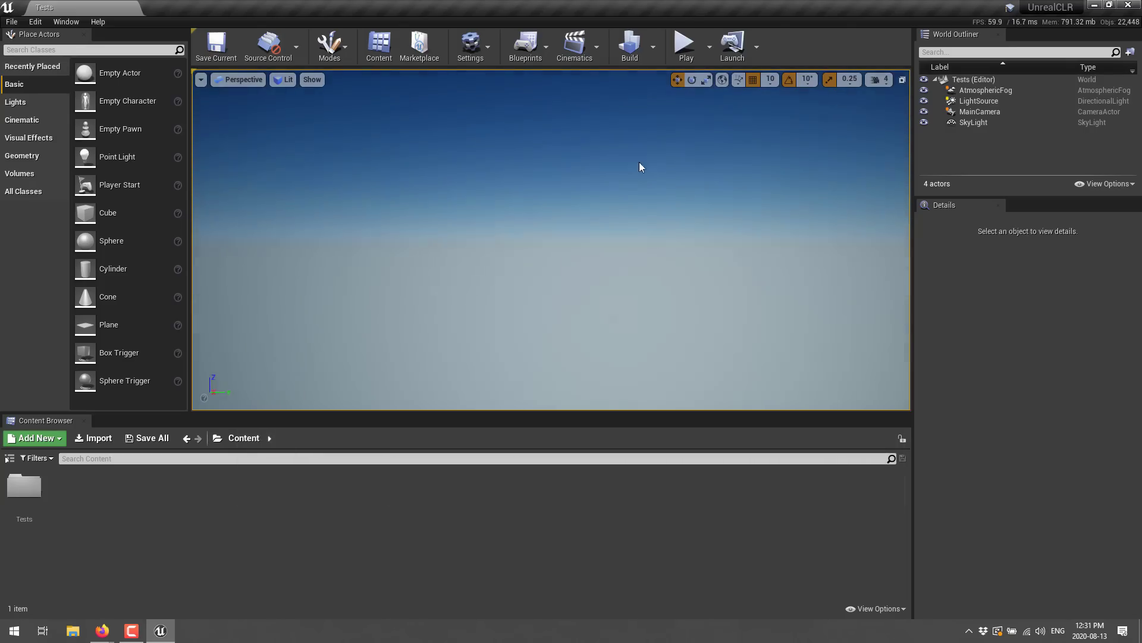
Step: Play the Tests level and pause once the 200 instanced cubes start falling
{"action": "left_click", "coordinate": [687, 50]}
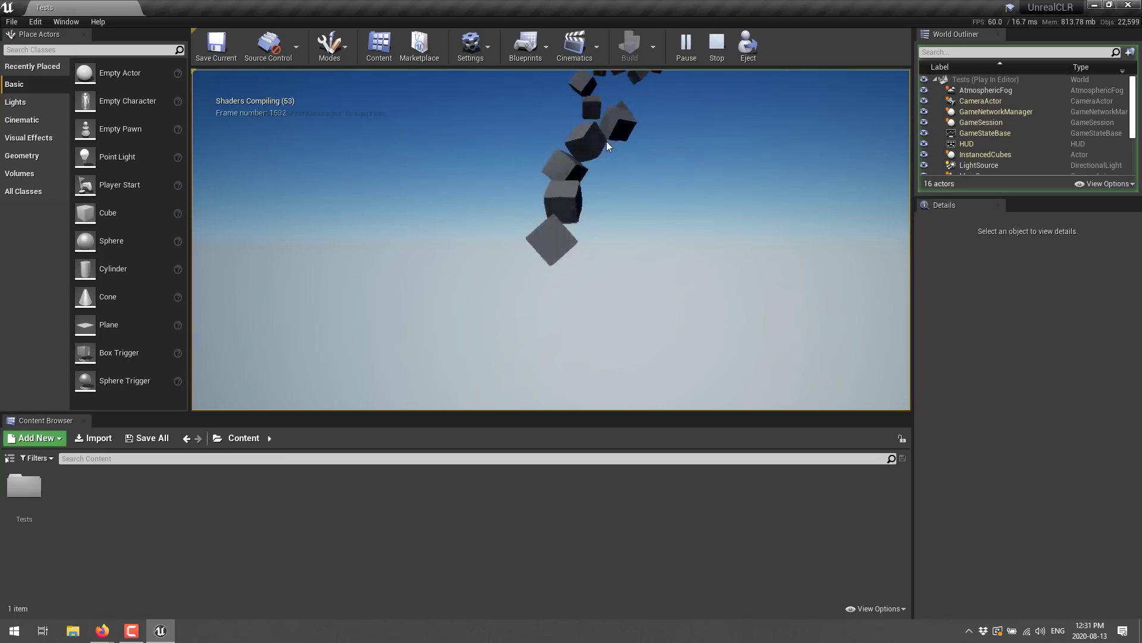
{"action": "left_click", "coordinate": [689, 50]}
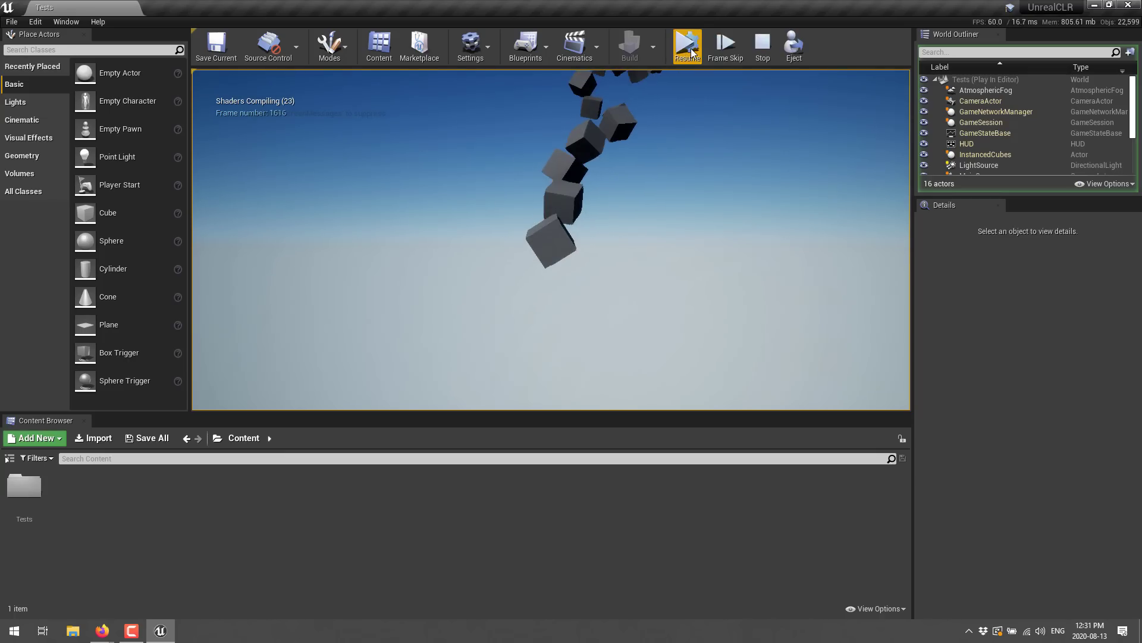
{"action": "left_click", "coordinate": [544, 48]}
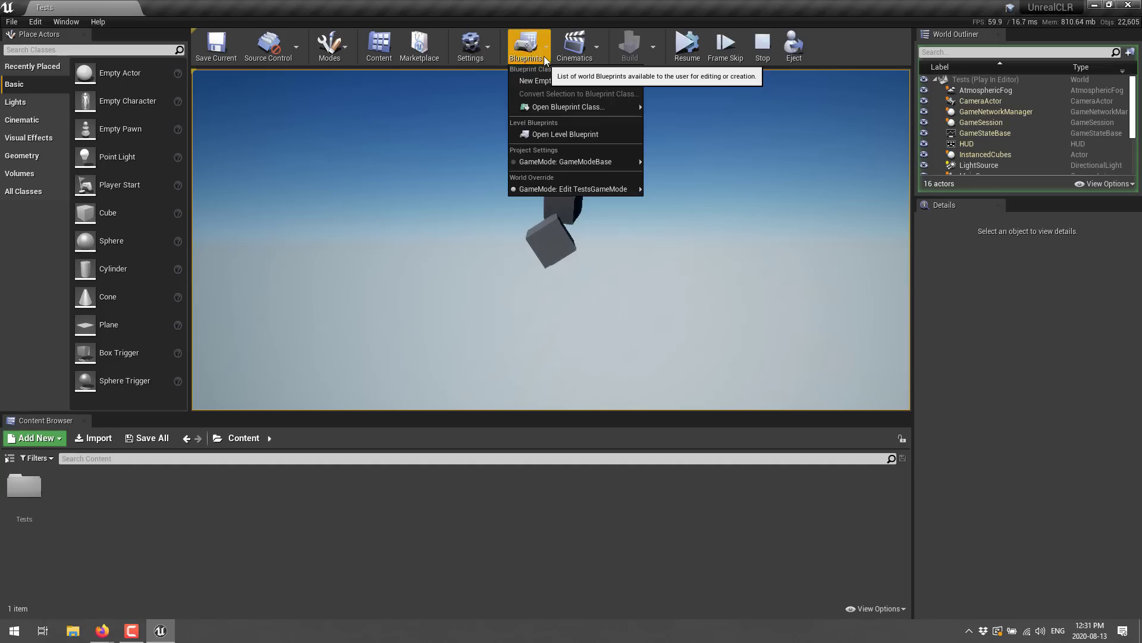
{"action": "mouse_move", "coordinate": [573, 158]}
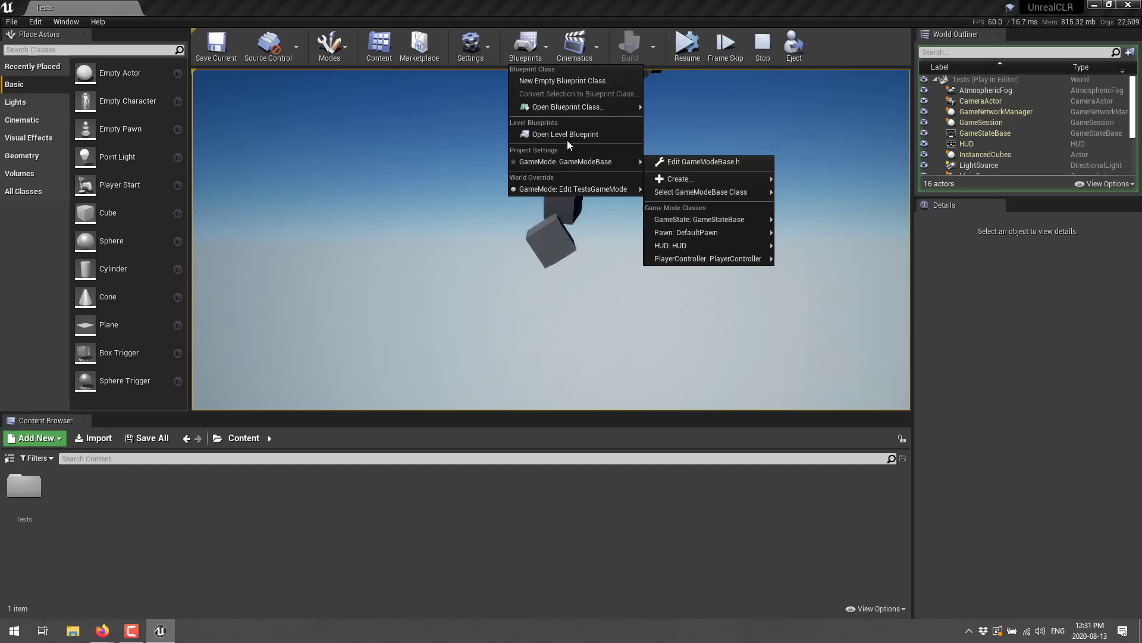
Step: Open the Tests Level Blueprint, stop play, and pan over its BeginPlay, Find/Execute Managed Function nodes
{"action": "left_click", "coordinate": [569, 134]}
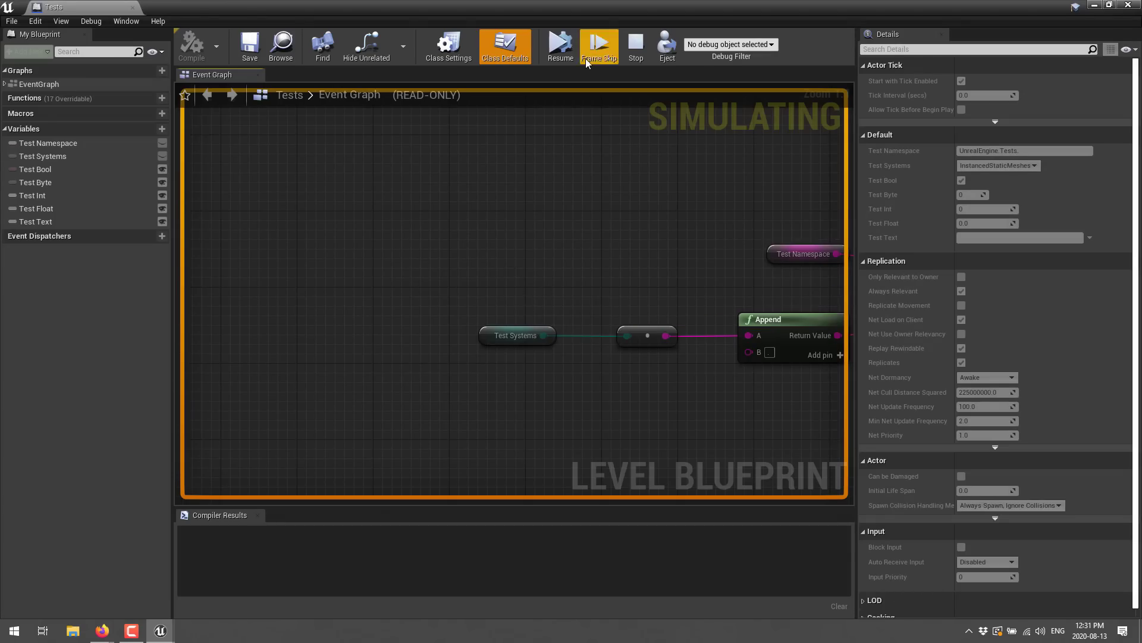
{"action": "left_click", "coordinate": [637, 45]}
{"action": "left_click_drag", "start_coordinate": [561, 266], "coordinate": [512, 266]}
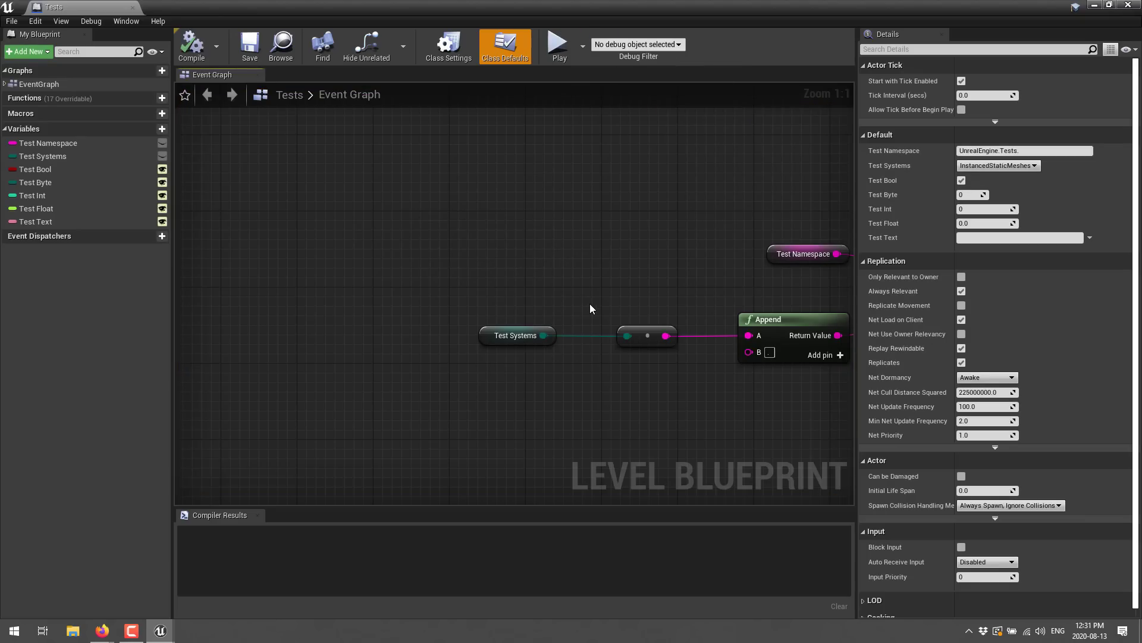
{"action": "right_click_drag", "start_coordinate": [591, 306], "coordinate": [321, 268]}
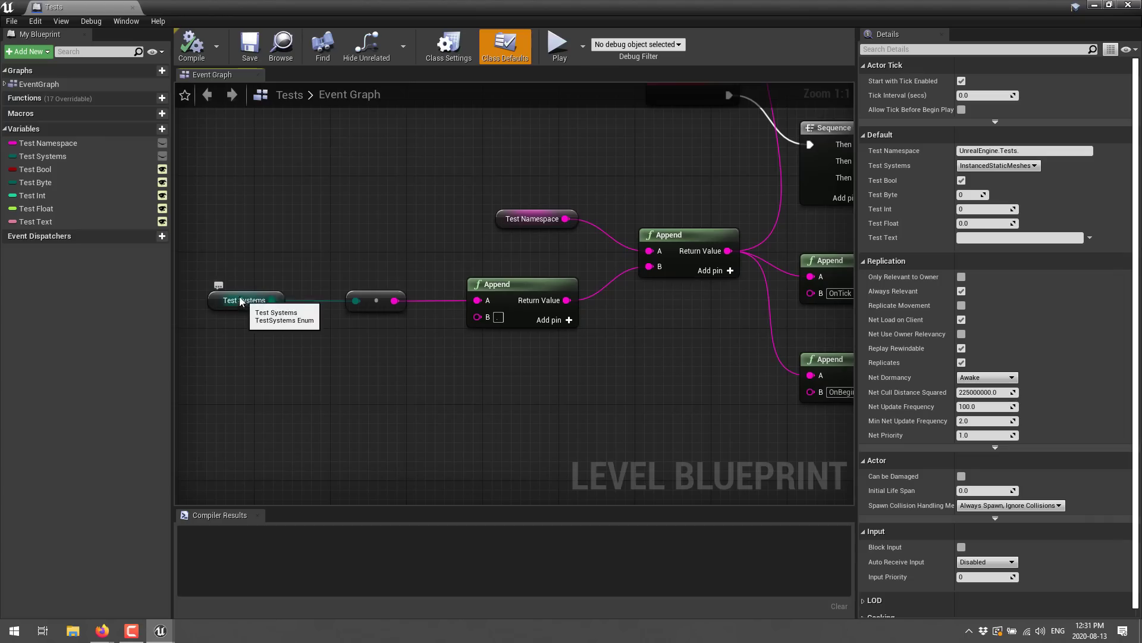
{"action": "left_click", "coordinate": [369, 302]}
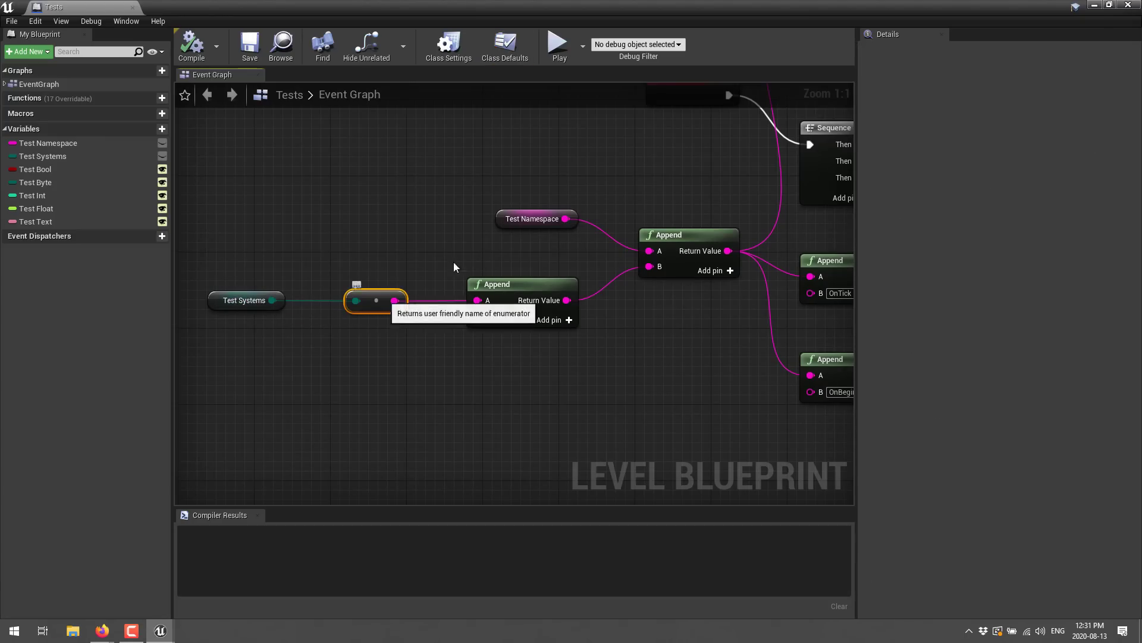
{"action": "right_click_drag", "start_coordinate": [721, 217], "coordinate": [480, 296]}
{"action": "right_click_drag", "start_coordinate": [515, 446], "coordinate": [286, 385]}
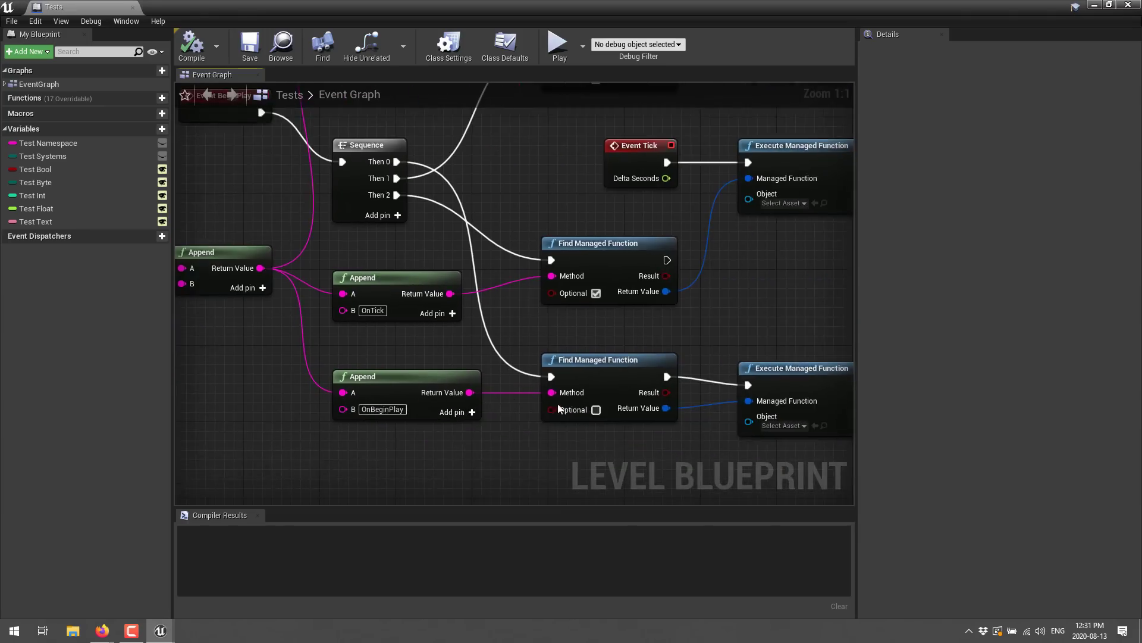
Step: Open UnrealCLRLibrary.cpp from the Find Managed Function node and review its code and LGPL v3 licence line
{"action": "double_click", "coordinate": [615, 365]}
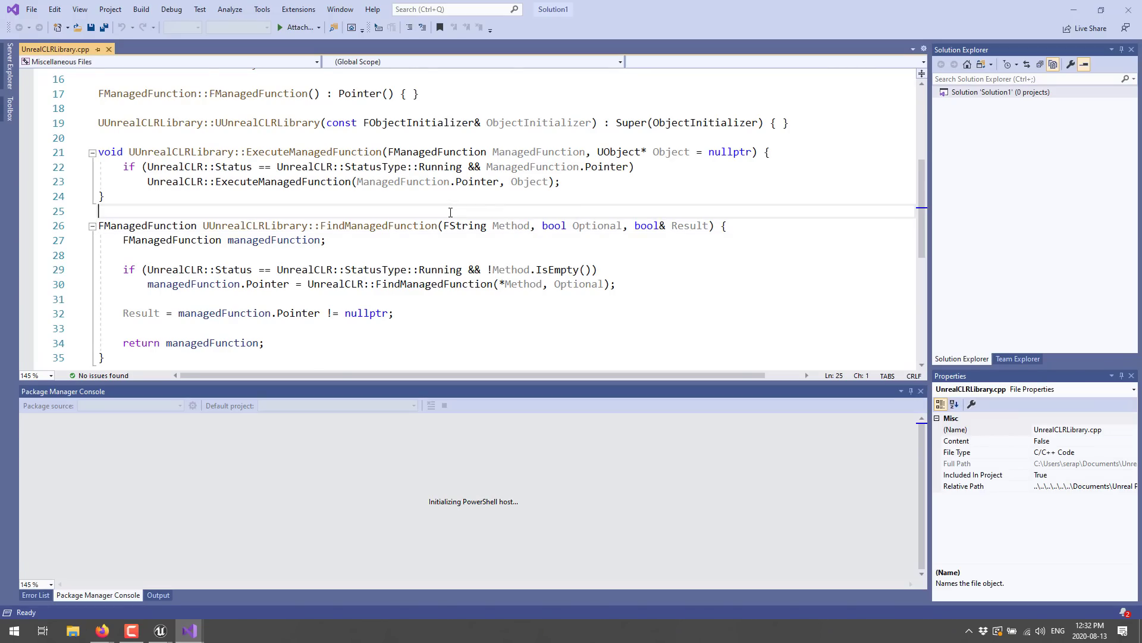
{"action": "scroll", "coordinate": [450, 213], "scroll_direction": "up", "scroll_amount": 4}
{"action": "scroll", "coordinate": [451, 213], "scroll_direction": "up", "scroll_amount": 1}
{"action": "scroll", "coordinate": [451, 213], "scroll_direction": "down", "scroll_amount": 2}
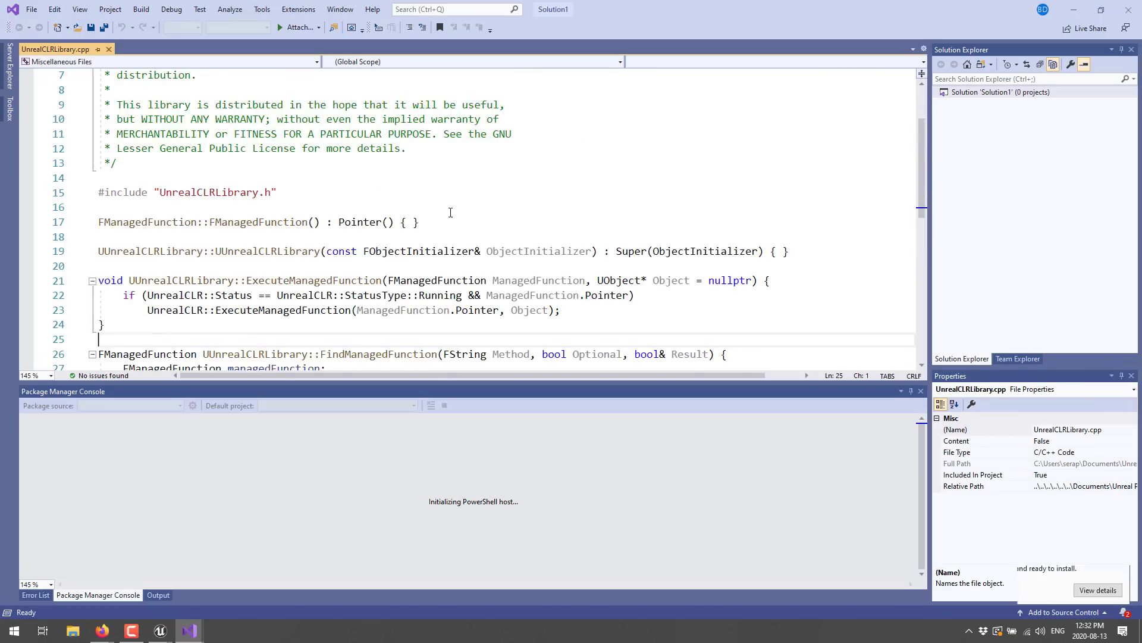
{"action": "scroll", "coordinate": [450, 213], "scroll_direction": "up", "scroll_amount": 2}
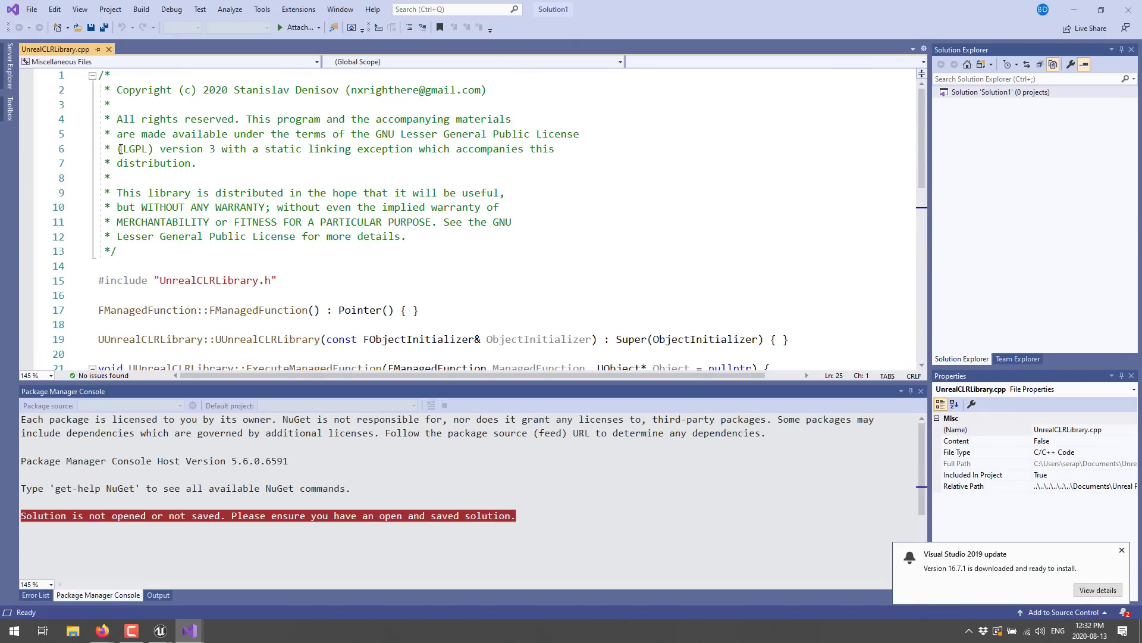
{"action": "left_click_drag", "start_coordinate": [117, 149], "coordinate": [222, 149]}
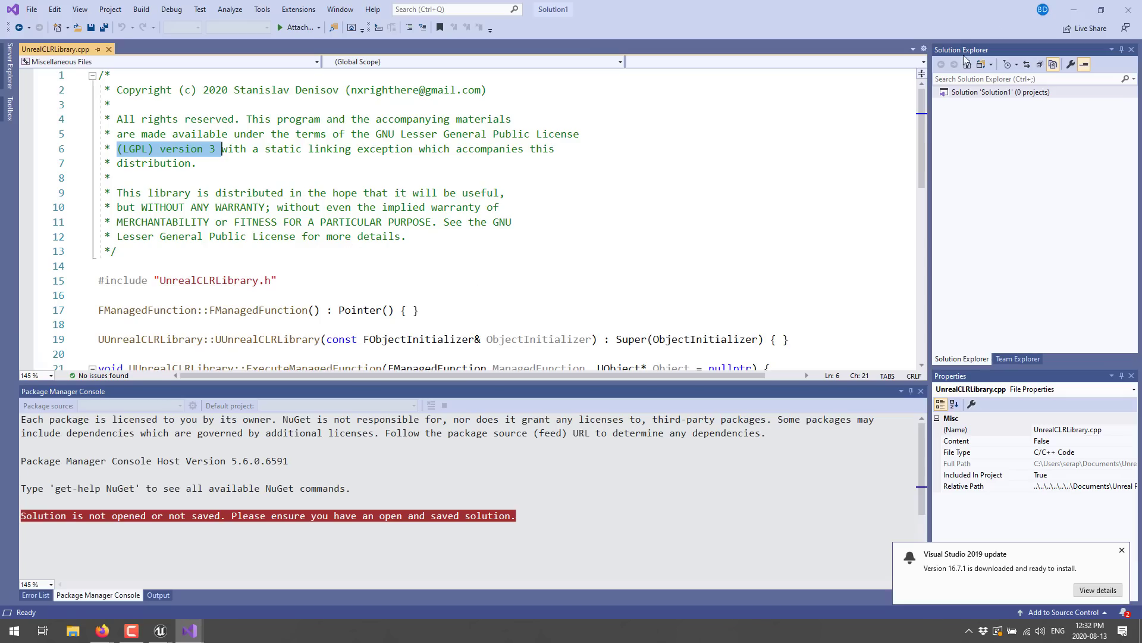
{"action": "scroll", "coordinate": [493, 202], "scroll_direction": "down", "scroll_amount": 6}
{"action": "scroll", "coordinate": [493, 201], "scroll_direction": "up", "scroll_amount": 6}
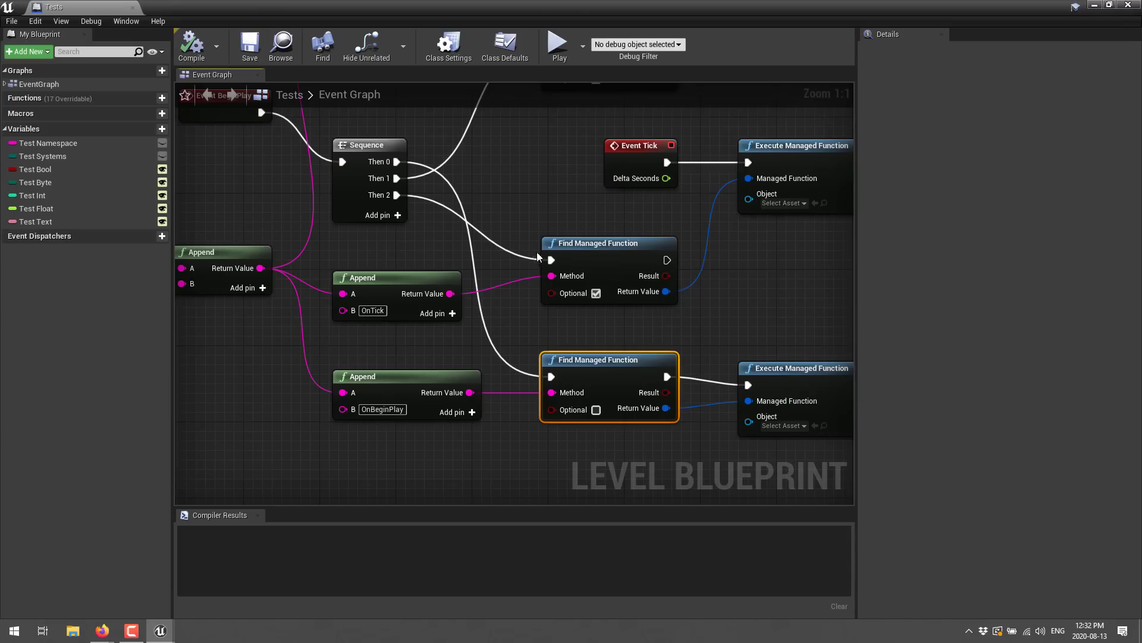
Step: Inspect the Test Namespace ('UnrealEngine.Tests.') and Test Systems (InstancedStaticMeshes) variable details in the blueprint
{"action": "left_click", "coordinate": [603, 193]}
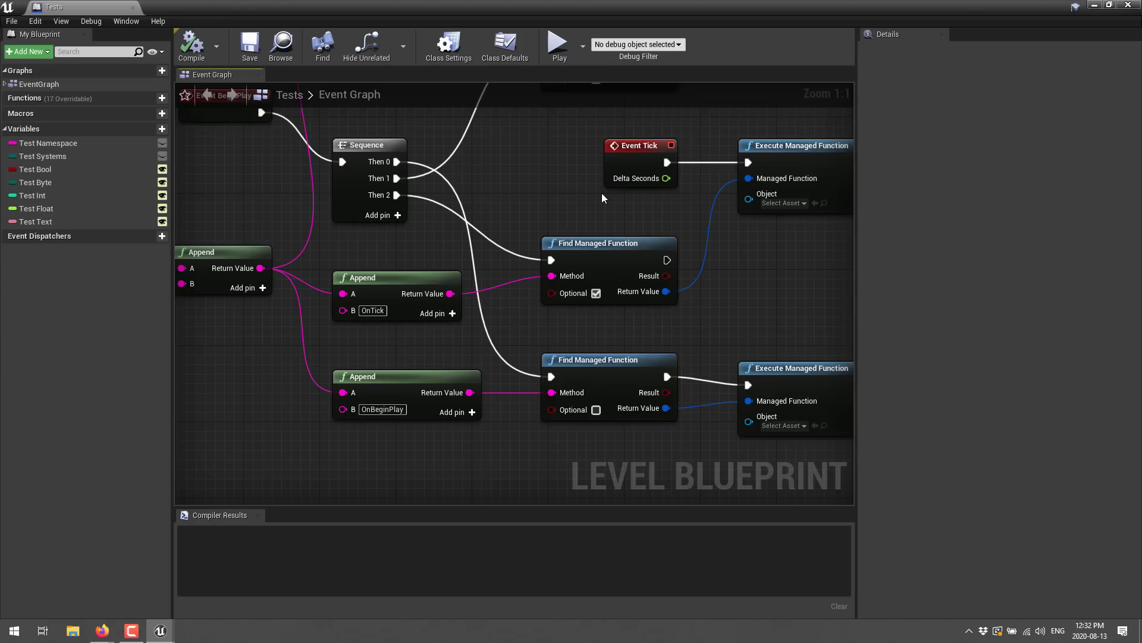
{"action": "left_click", "coordinate": [242, 246]}
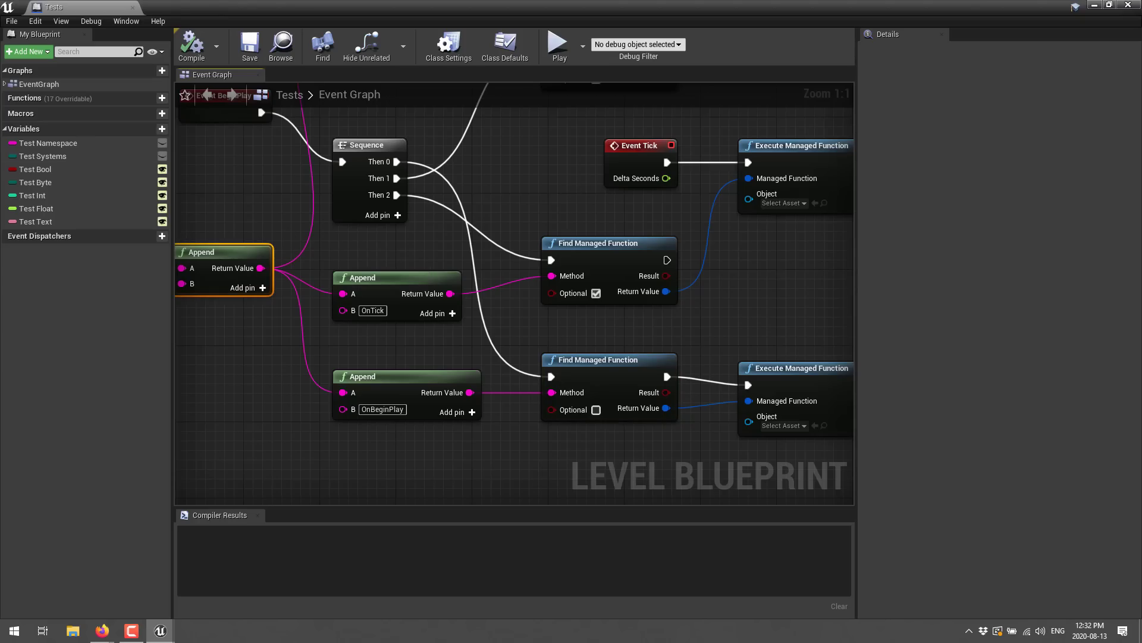
{"action": "left_click", "coordinate": [45, 144]}
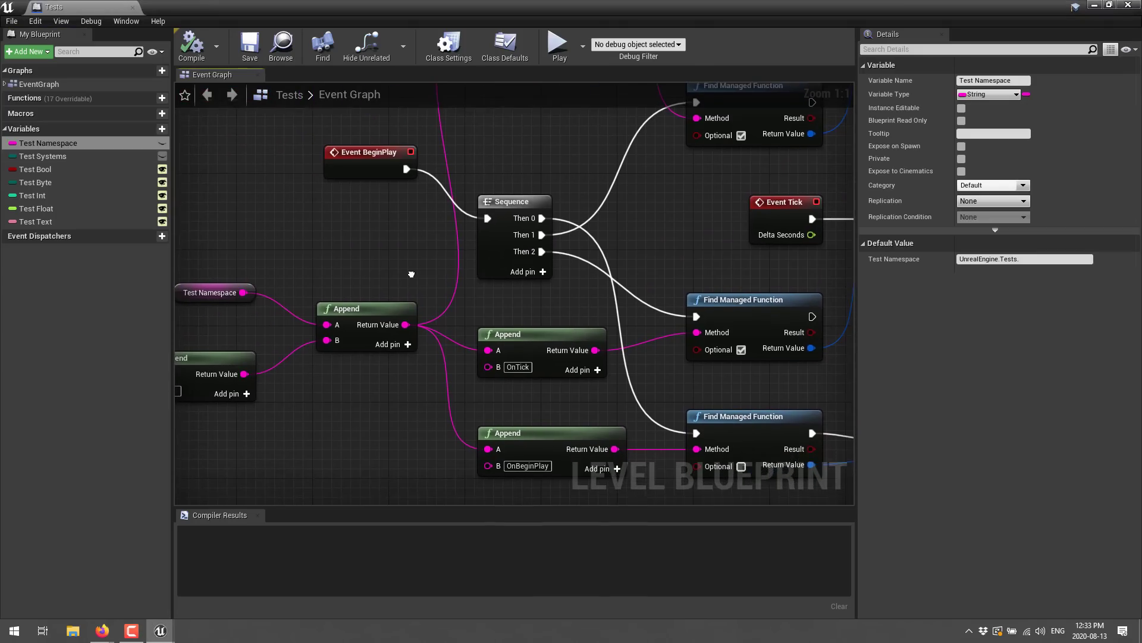
{"action": "right_click_drag", "start_coordinate": [370, 403], "coordinate": [410, 437]}
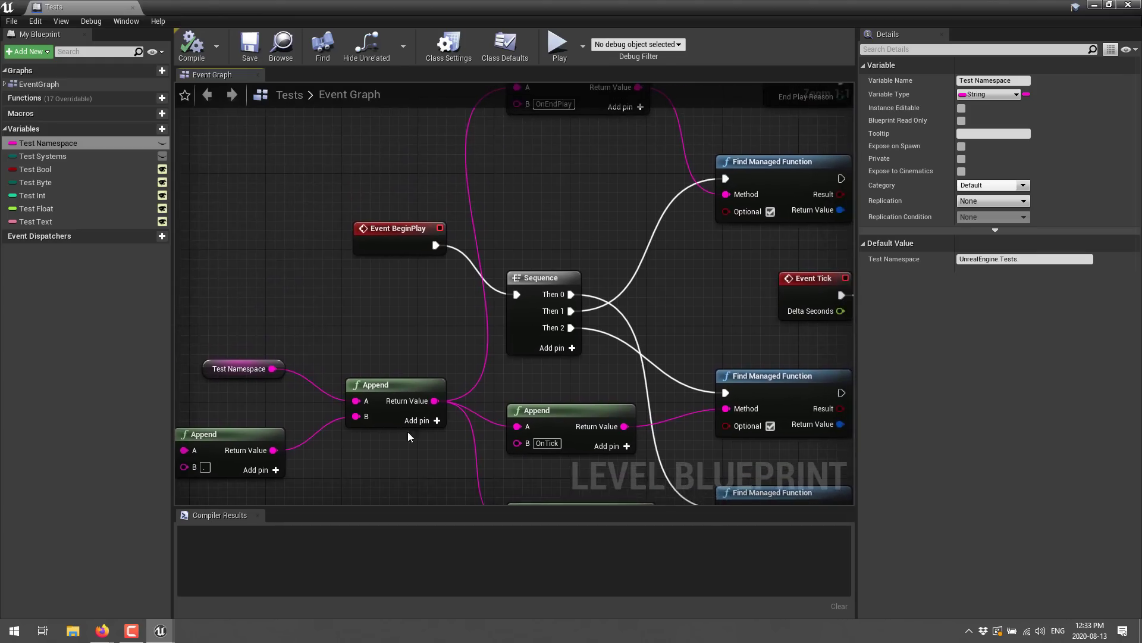
{"action": "right_click_drag", "start_coordinate": [416, 339], "coordinate": [244, 316]}
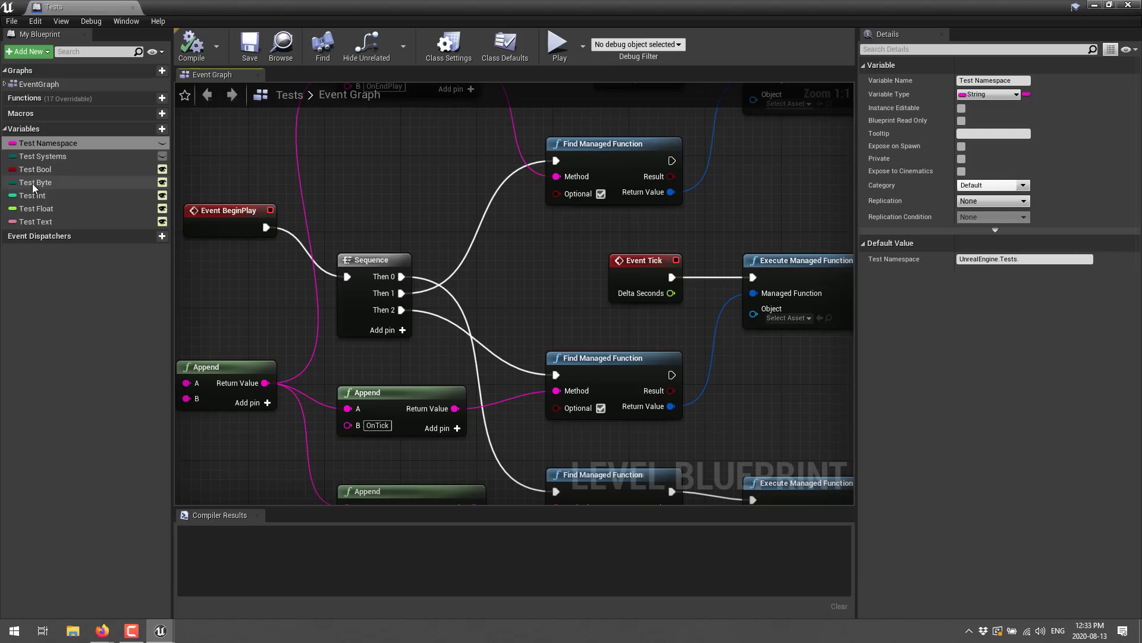
{"action": "left_click", "coordinate": [54, 157]}
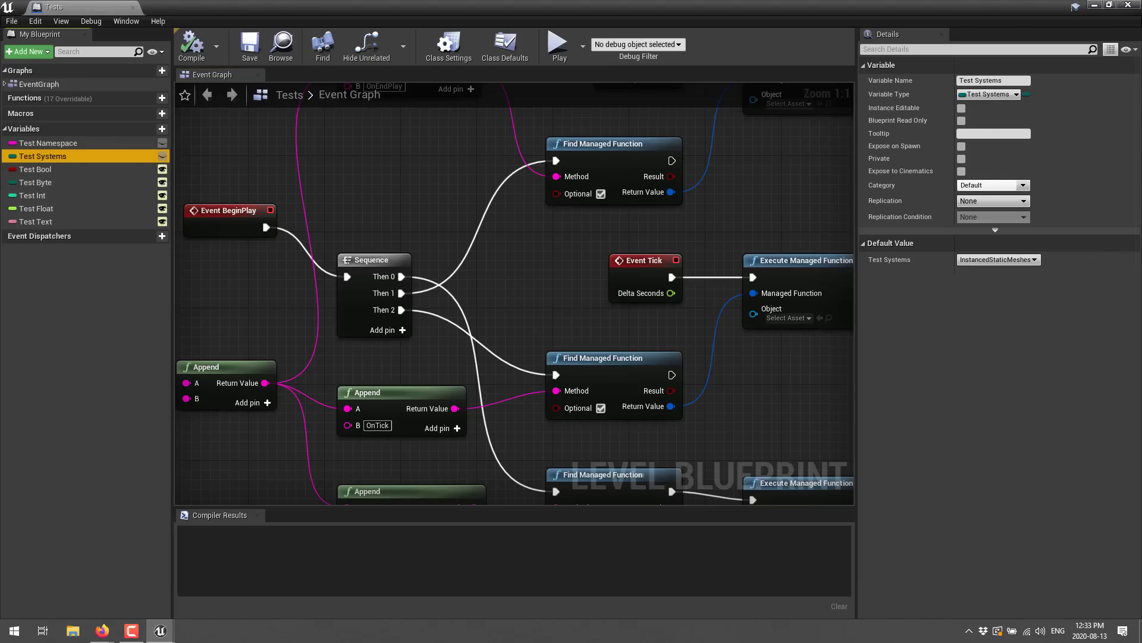
Step: Review the TestSystems enum asset, then list the 17 tests available for Test Systems' default value
{"action": "left_click", "coordinate": [16, 21]}
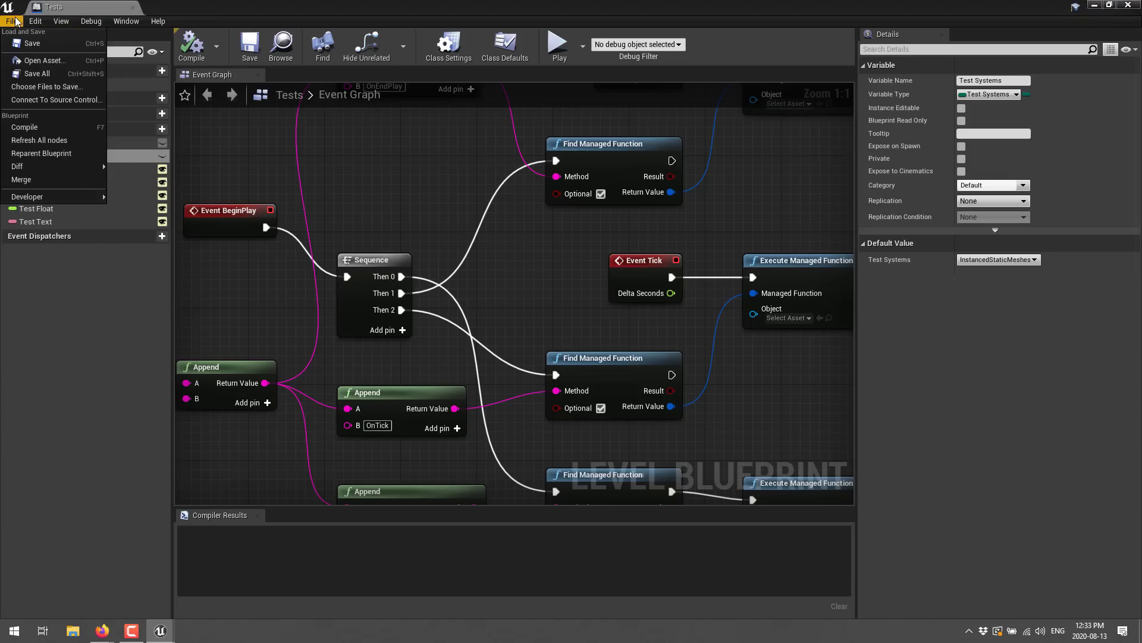
{"action": "left_click", "coordinate": [45, 60]}
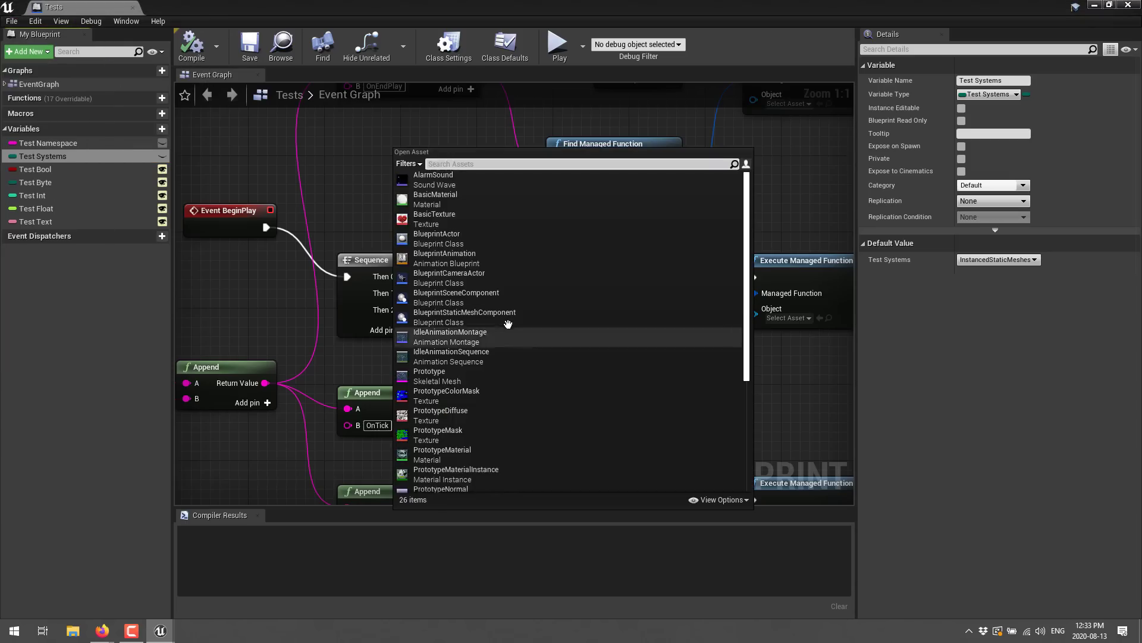
{"action": "scroll", "coordinate": [508, 324], "scroll_direction": "down", "scroll_amount": 3}
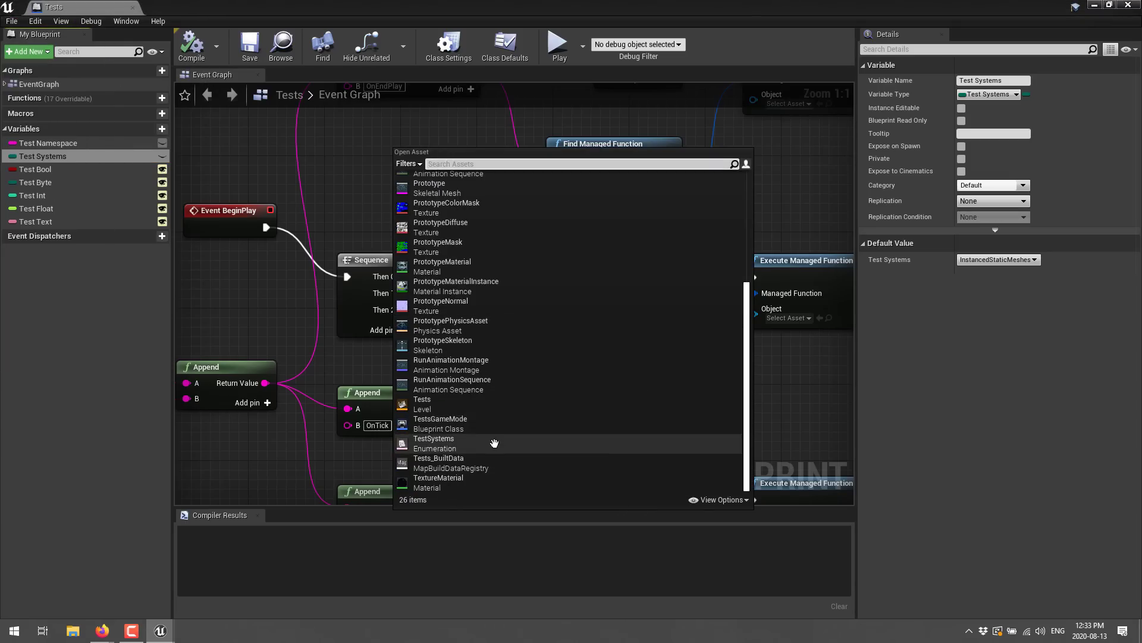
{"action": "double_click", "coordinate": [494, 443]}
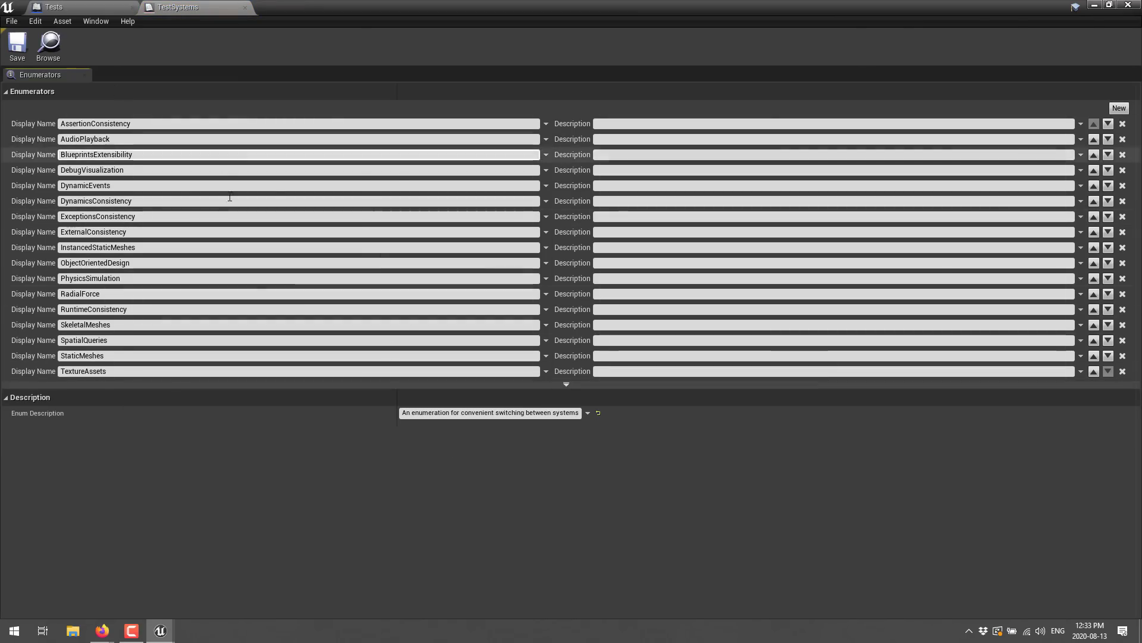
{"action": "left_click", "coordinate": [243, 7]}
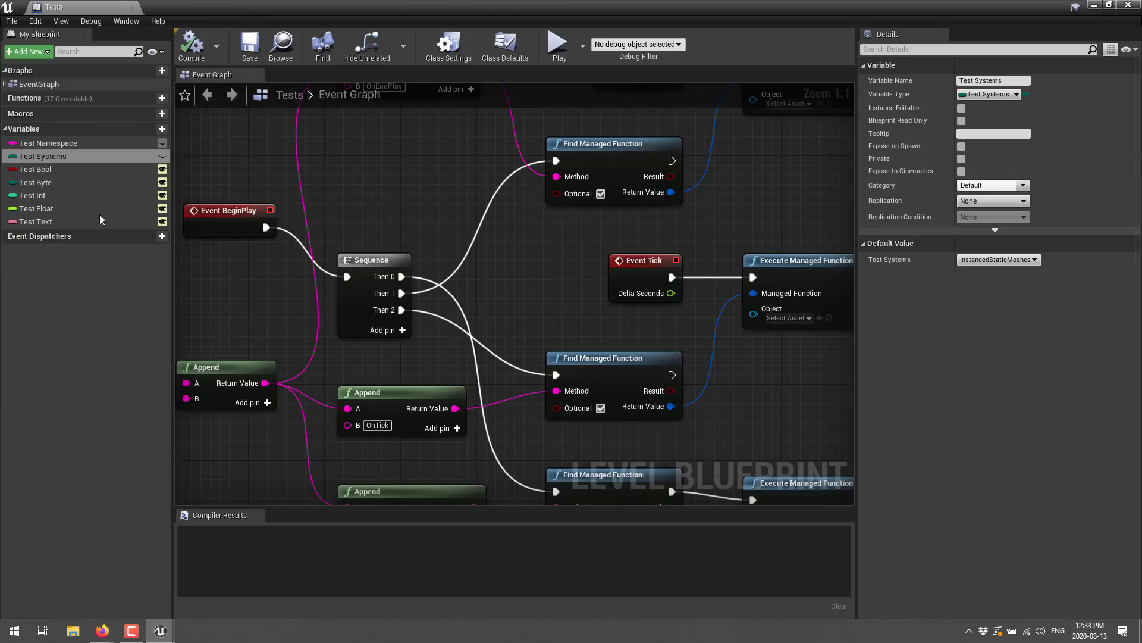
{"action": "left_click", "coordinate": [44, 155]}
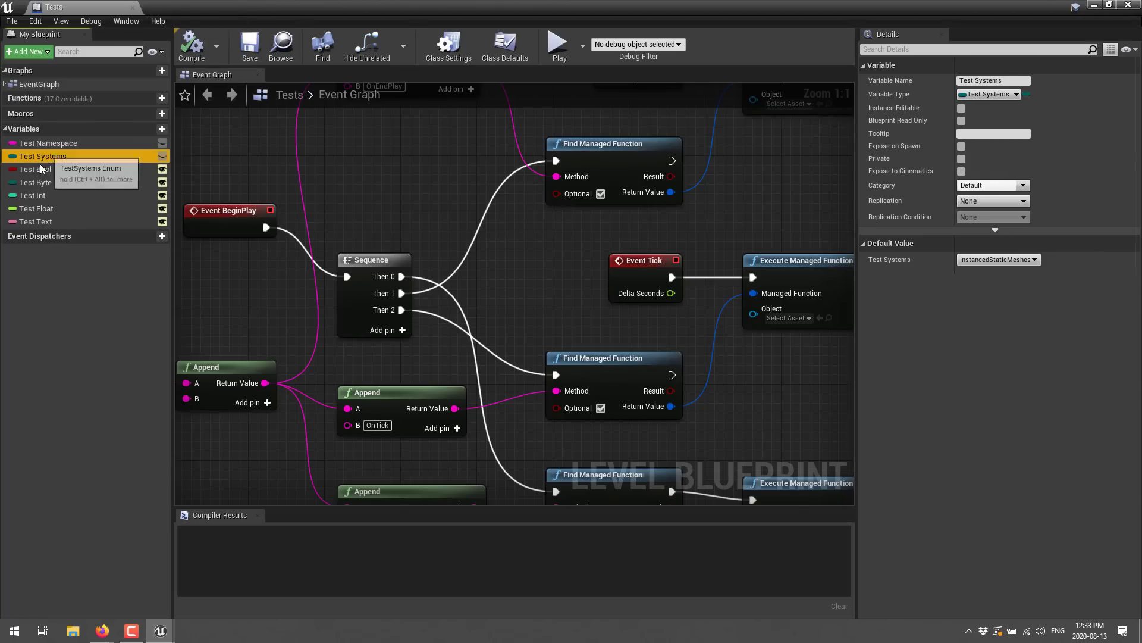
{"action": "left_click", "coordinate": [1017, 260]}
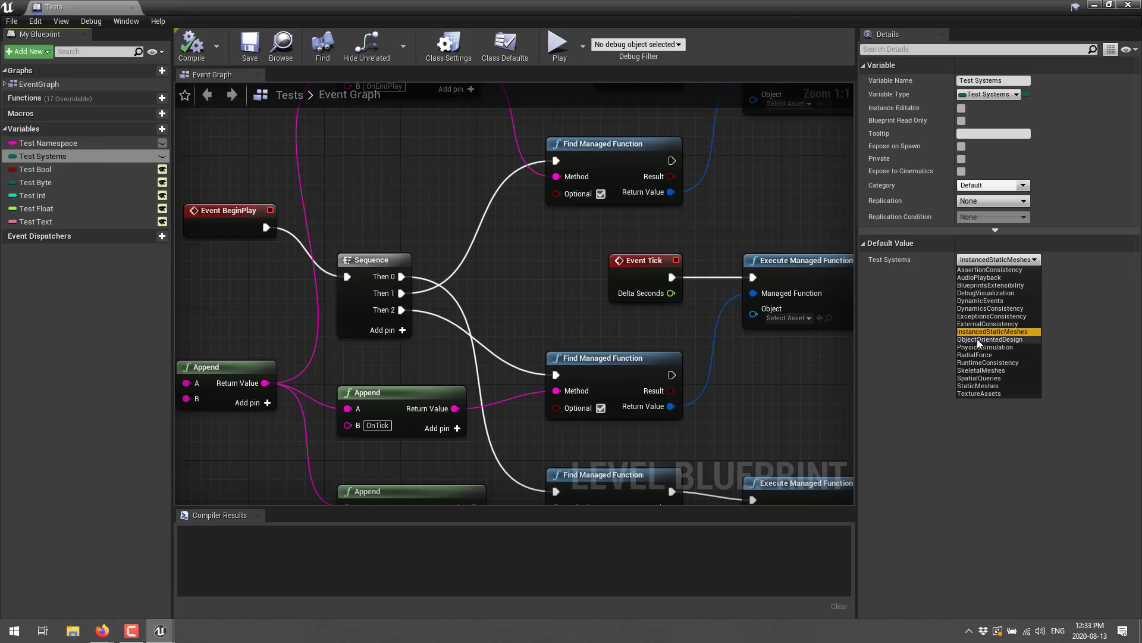
Step: Set Test Systems' default to AudioPlayback and run the level briefly before stopping it
{"action": "left_click", "coordinate": [980, 277]}
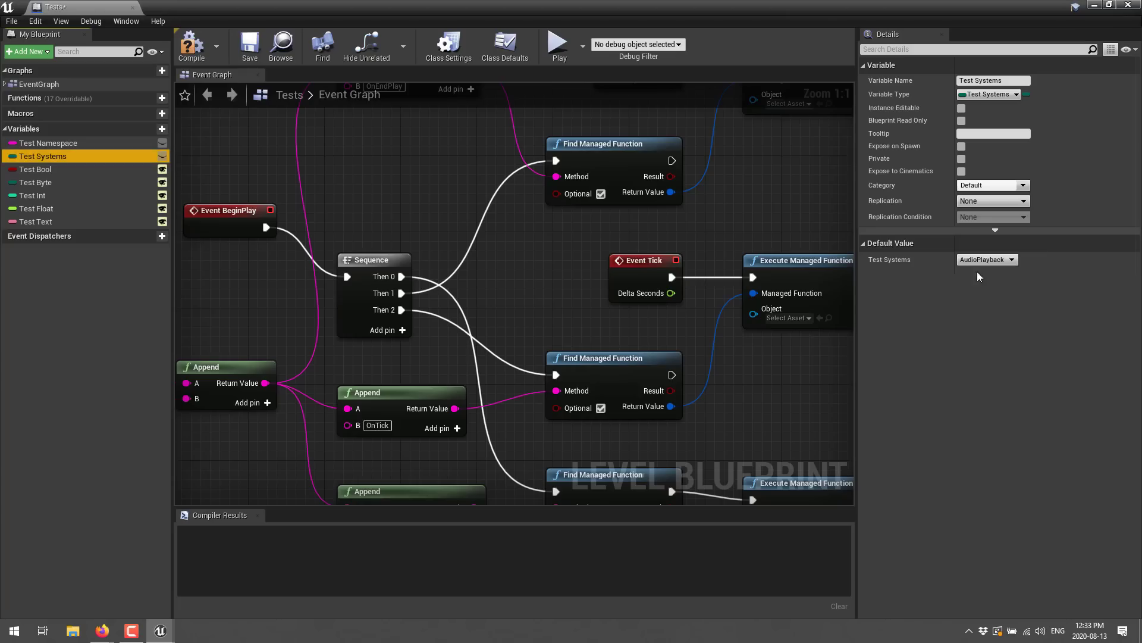
{"action": "left_click", "coordinate": [566, 50]}
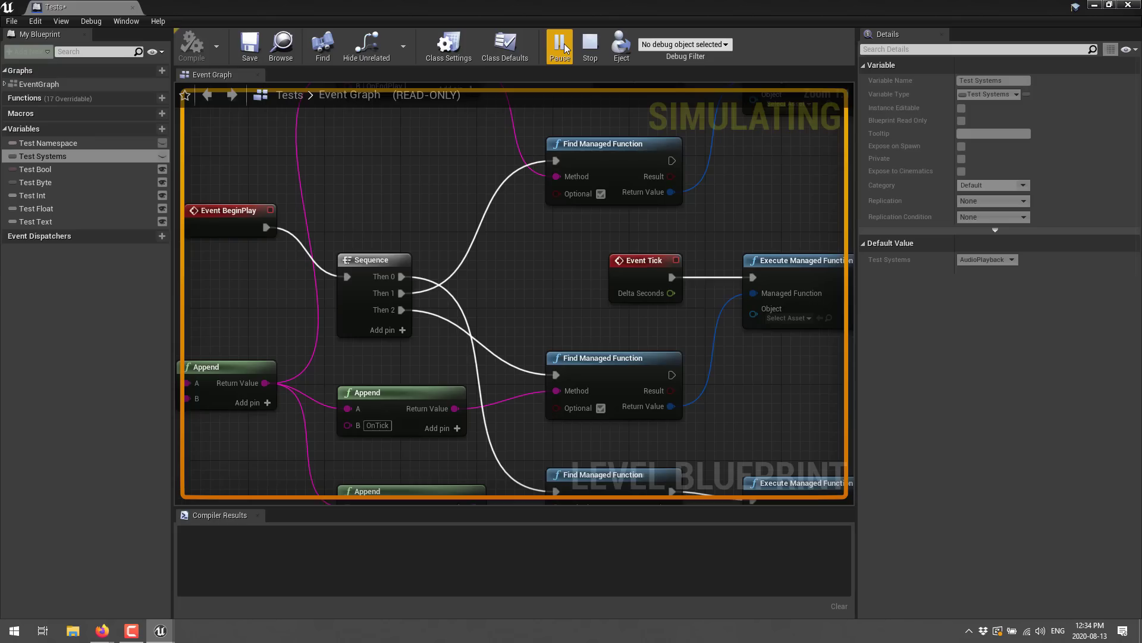
{"action": "left_click", "coordinate": [590, 48]}
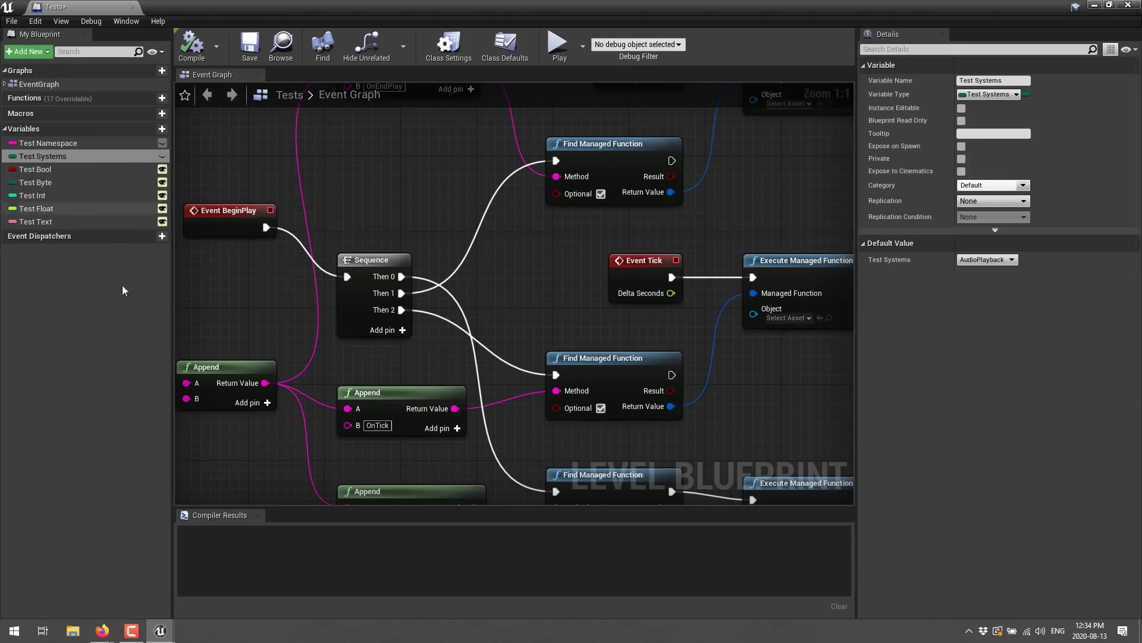
Step: Zoom out and pan the Event Graph from the Test Namespace input to the Execute Managed Function nodes
{"action": "scroll", "coordinate": [549, 336], "scroll_direction": "down", "scroll_amount": 3}
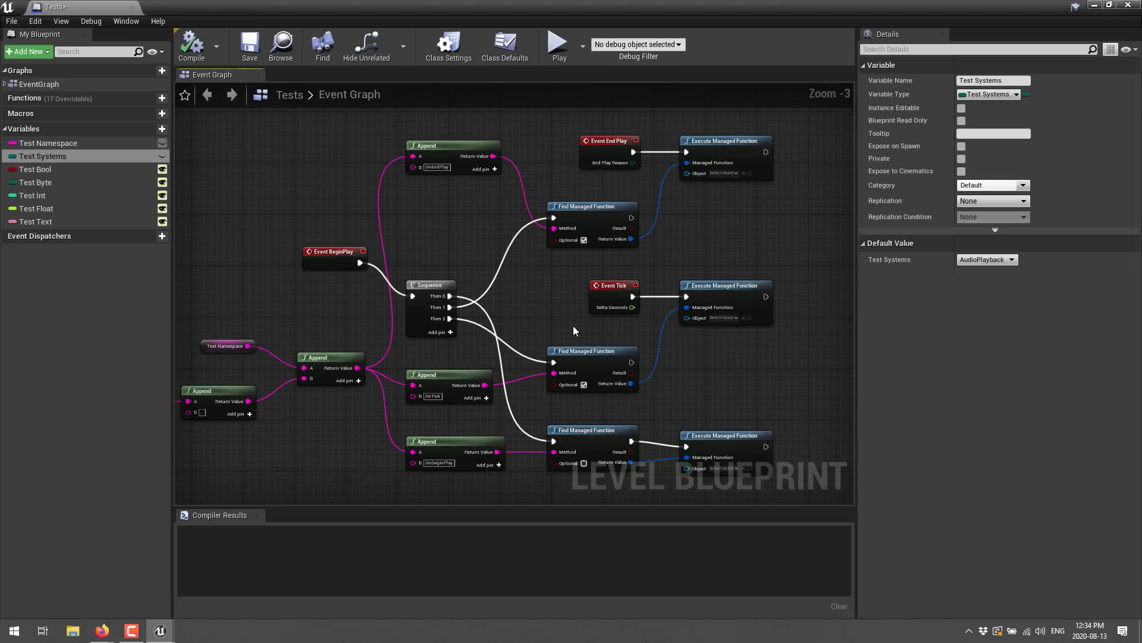
{"action": "right_click_drag", "start_coordinate": [573, 326], "coordinate": [673, 296]}
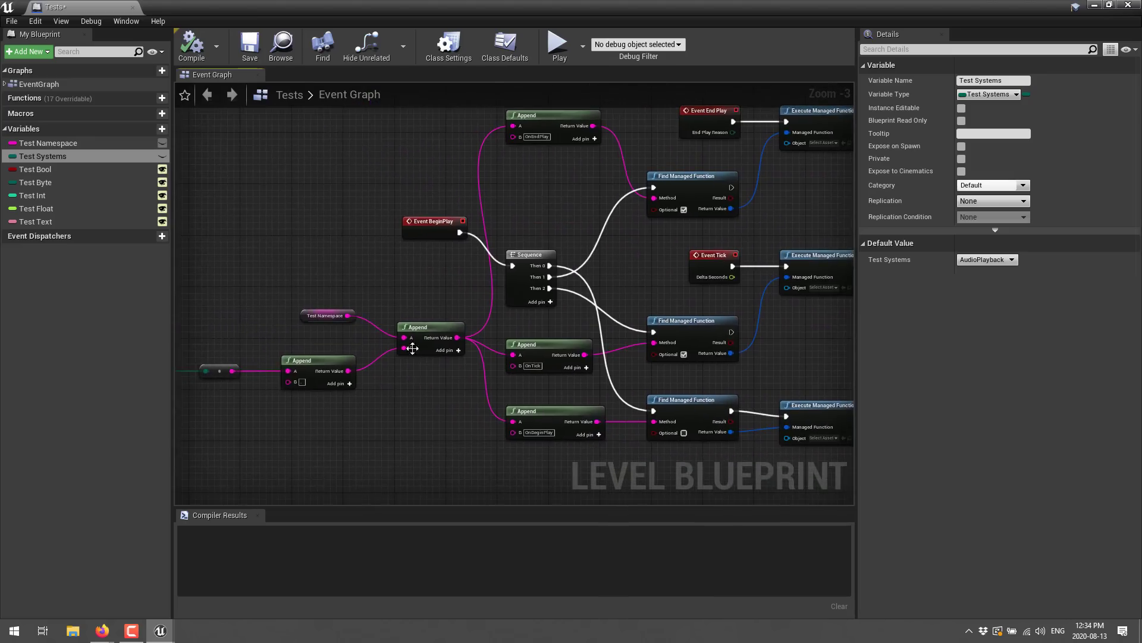
{"action": "right_click_drag", "start_coordinate": [498, 304], "coordinate": [655, 312]}
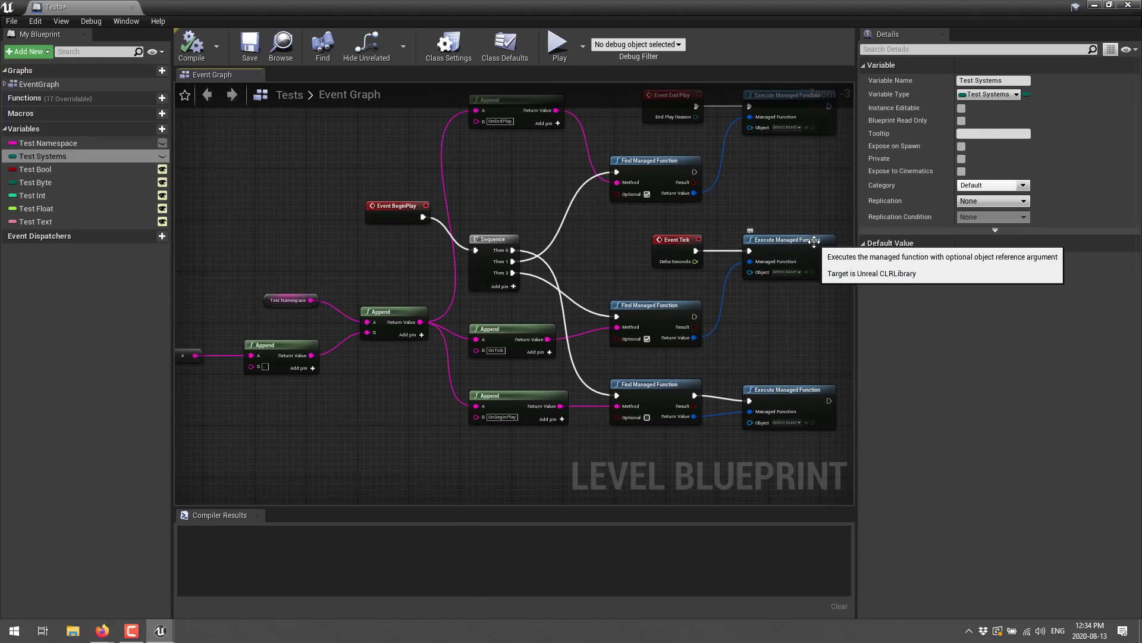
{"action": "right_click_drag", "start_coordinate": [492, 234], "coordinate": [640, 233]}
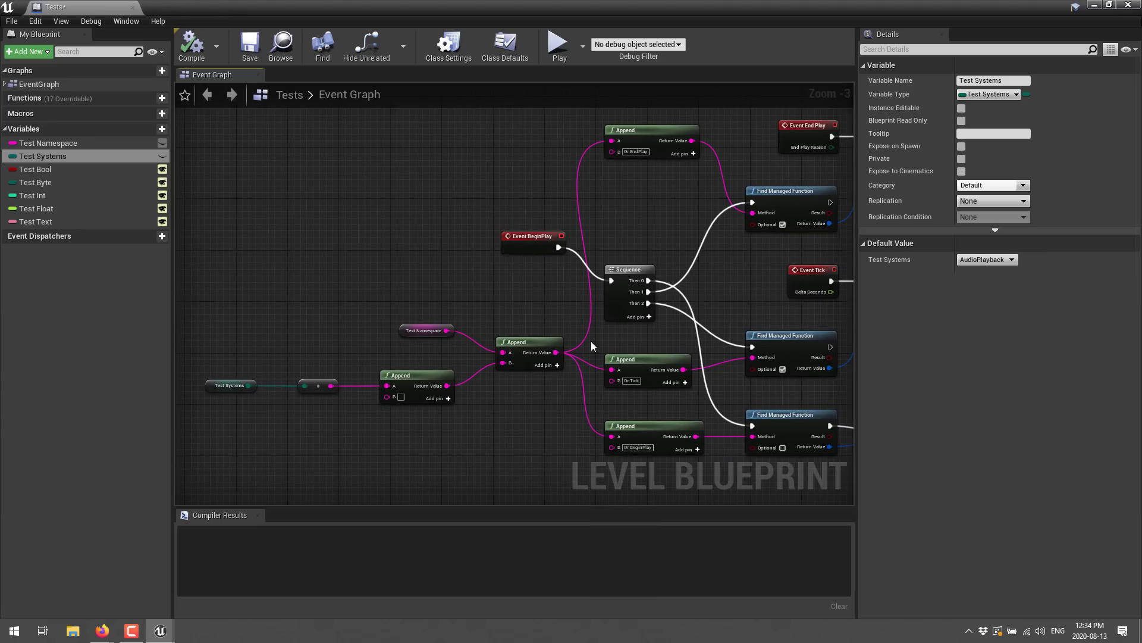
{"action": "right_click_drag", "start_coordinate": [623, 271], "coordinate": [530, 211]}
{"action": "right_click_drag", "start_coordinate": [616, 240], "coordinate": [519, 284]}
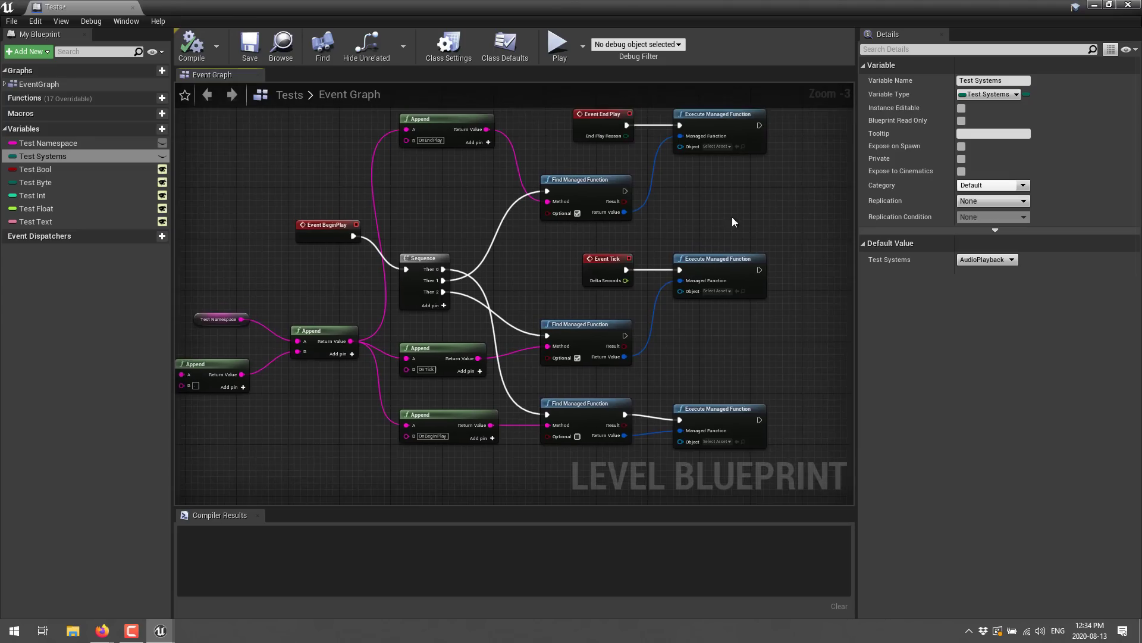
{"action": "right_click_drag", "start_coordinate": [733, 221], "coordinate": [755, 247]}
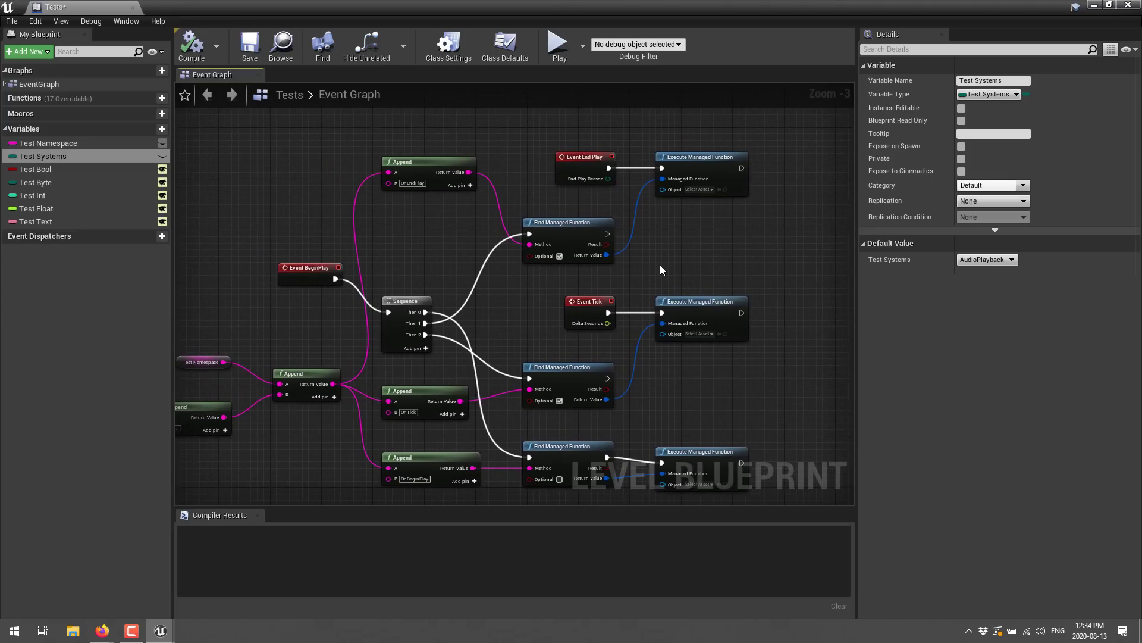
Step: Browse File Explorer to the C:\temp\UnrealCLR folder
{"action": "left_click", "coordinate": [73, 631]}
{"action": "left_click", "coordinate": [209, 541]}
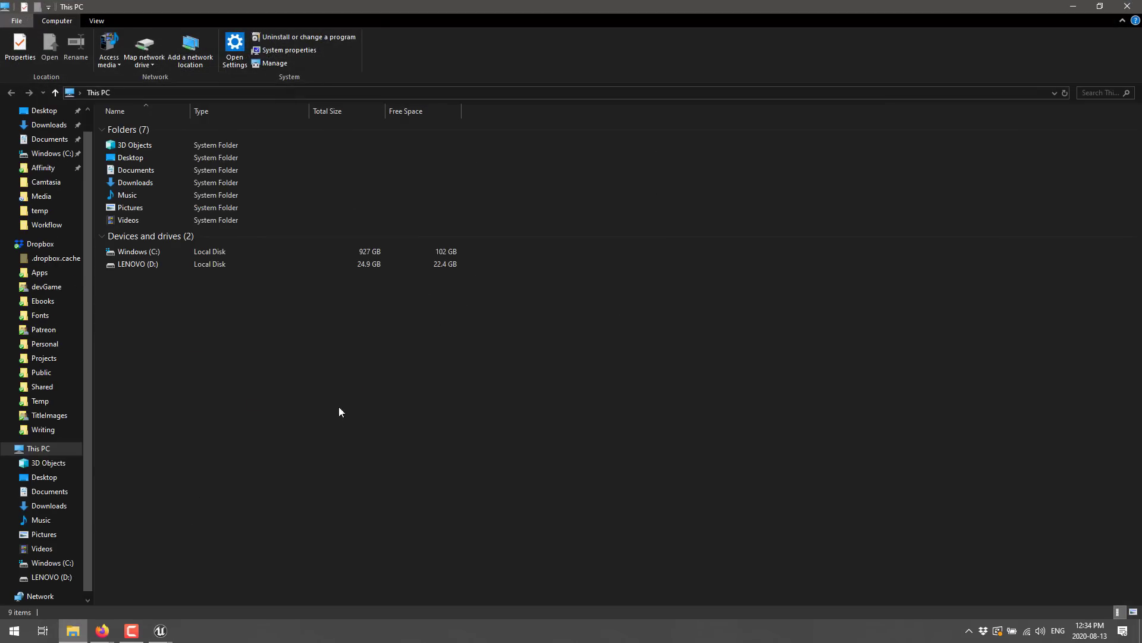
{"action": "double_click", "coordinate": [124, 252]}
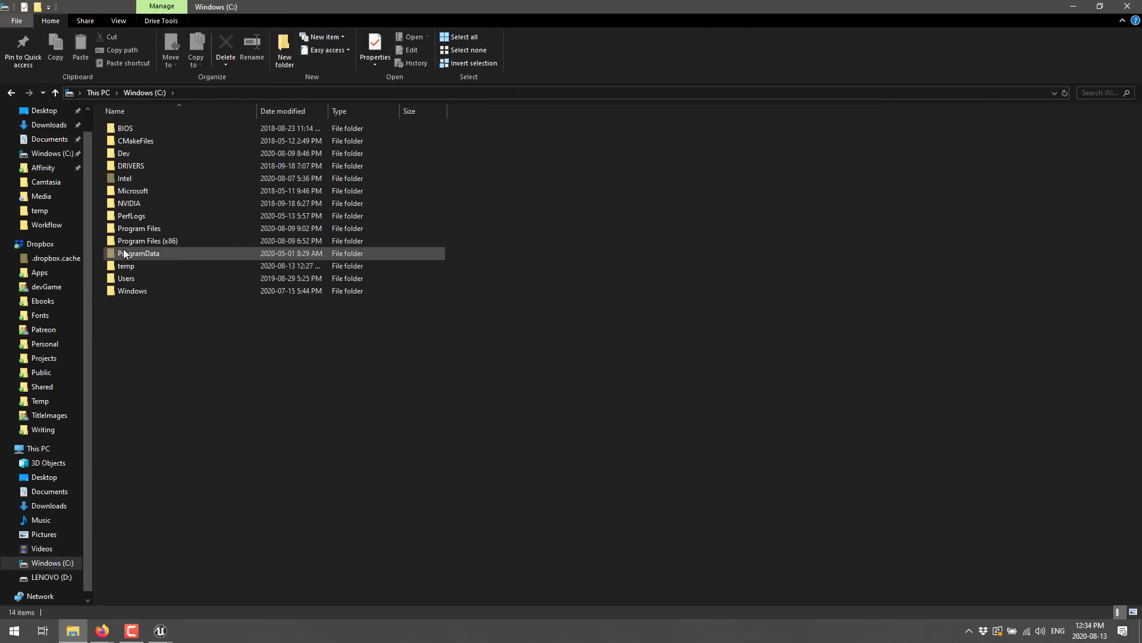
{"action": "double_click", "coordinate": [124, 263]}
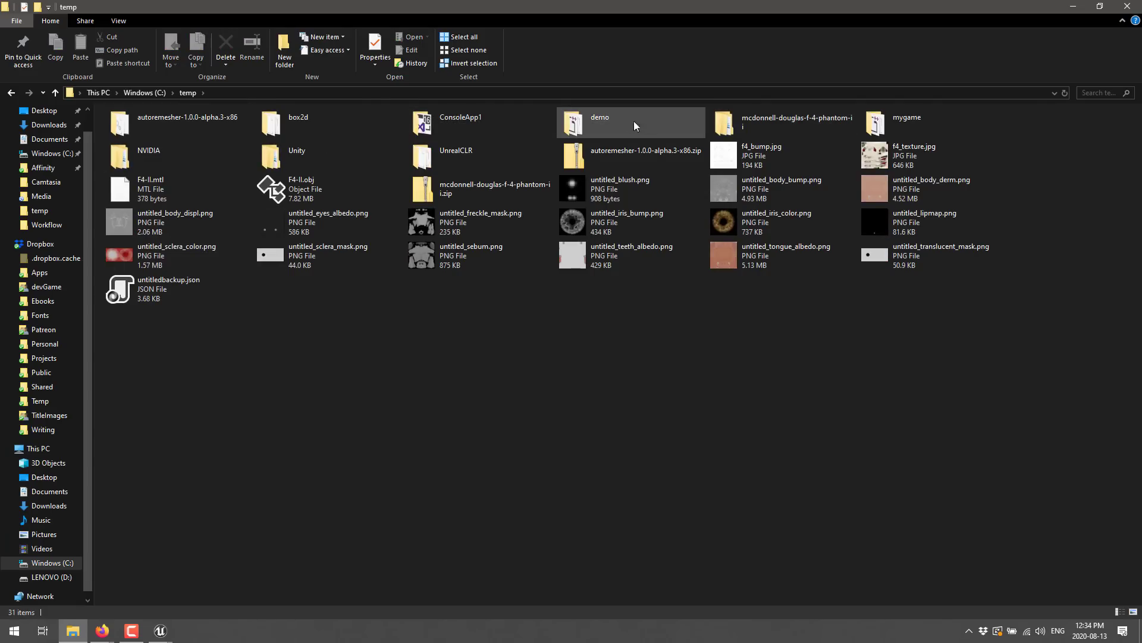
{"action": "double_click", "coordinate": [449, 155]}
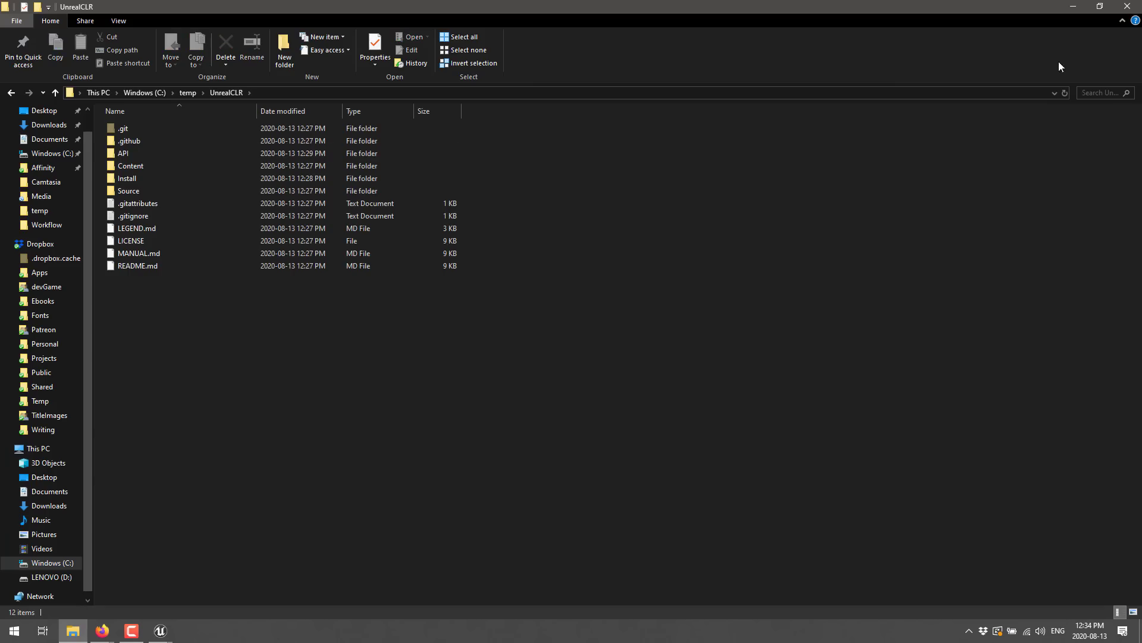
Step: Search for *.csproj and open UnrealEngine.Tests.csproj in Visual Studio
{"action": "left_click", "coordinate": [1100, 93]}
{"action": "type", "text": "*"}
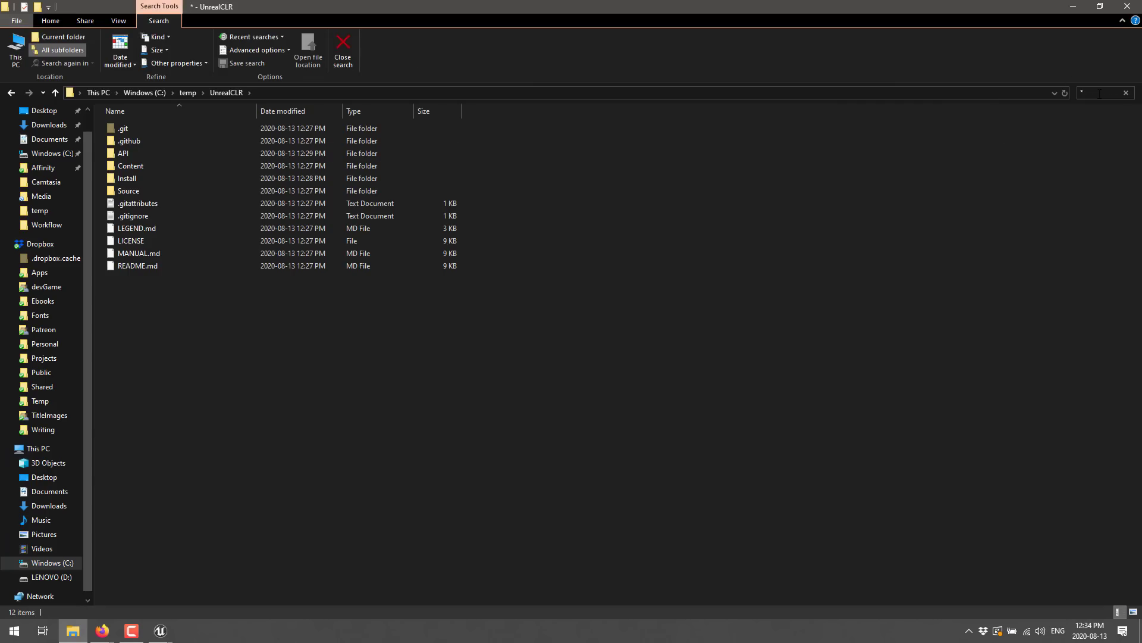
{"action": "type", "text": ".csproj"}
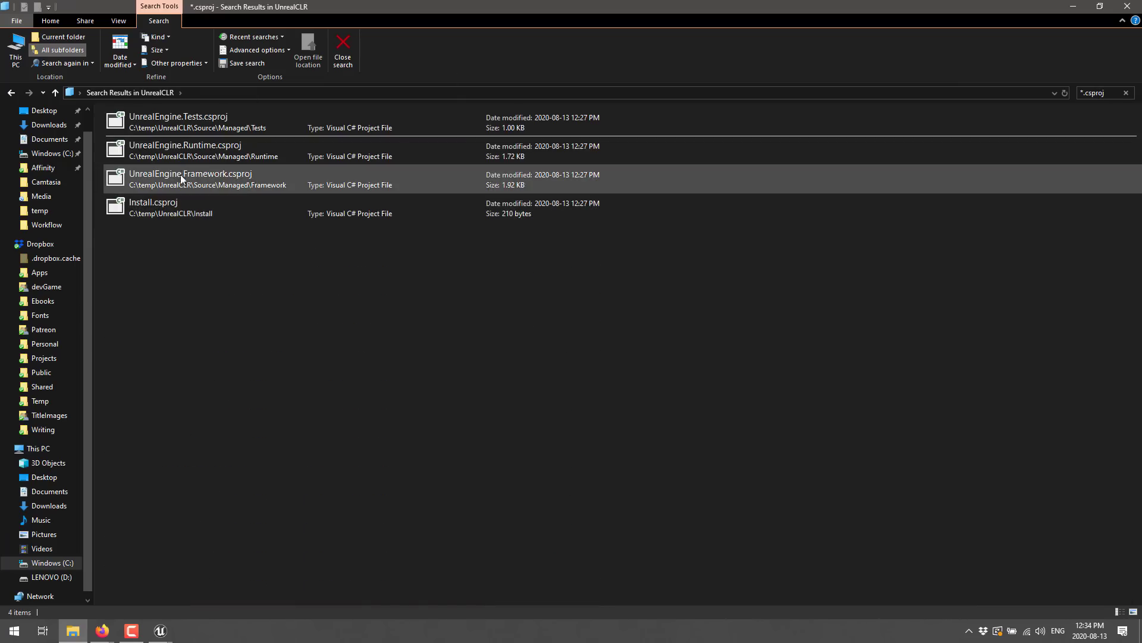
{"action": "left_click", "coordinate": [163, 117]}
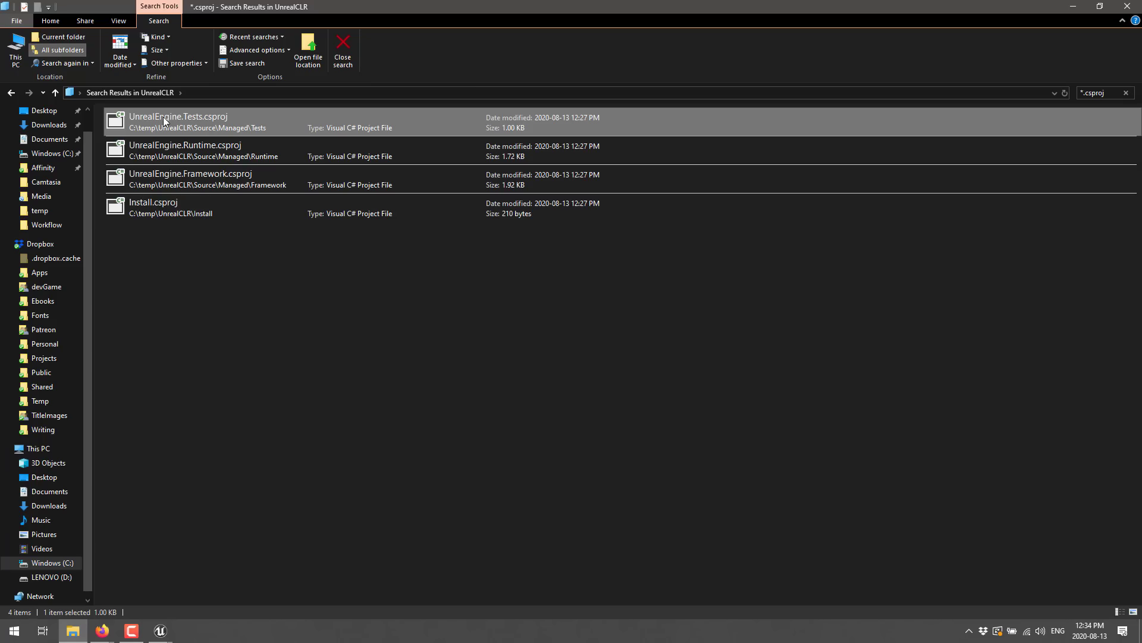
{"action": "double_click", "coordinate": [198, 123]}
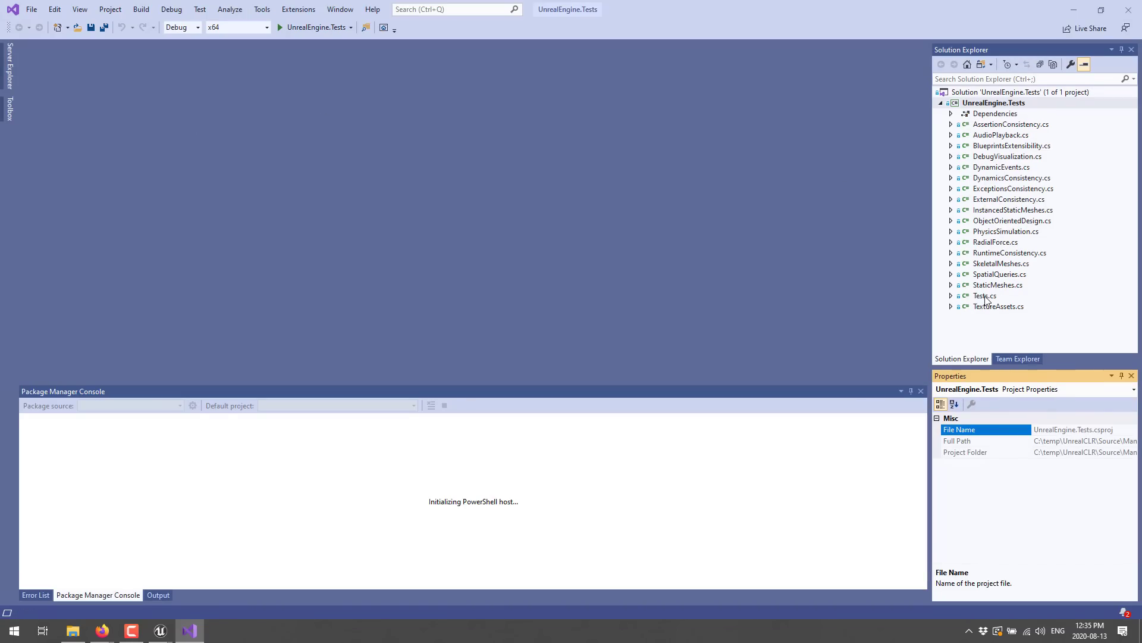
Step: Open AudioPlayback.cs and close the Package Manager Console, Output and Error List panels
{"action": "left_click", "coordinate": [997, 135]}
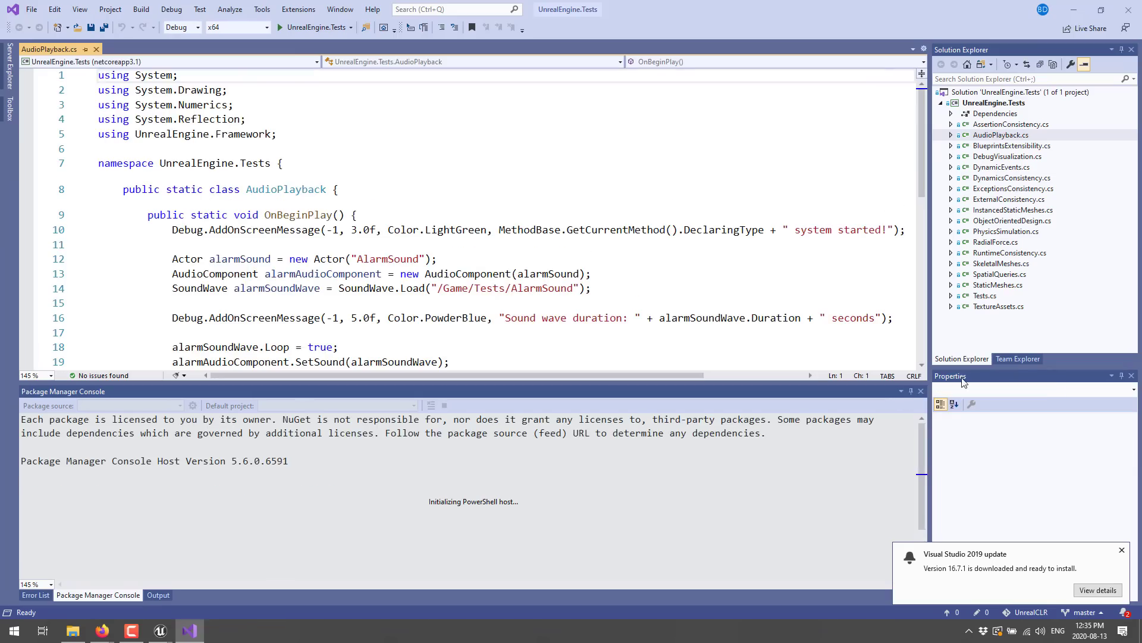
{"action": "left_click", "coordinate": [921, 392]}
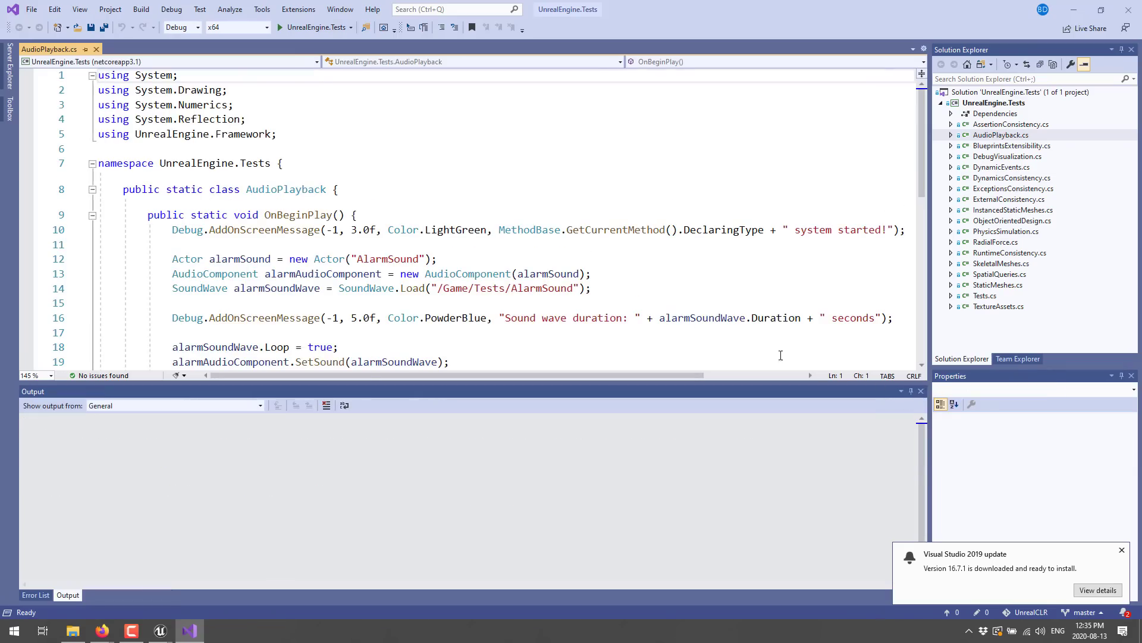
{"action": "left_click", "coordinate": [921, 391]}
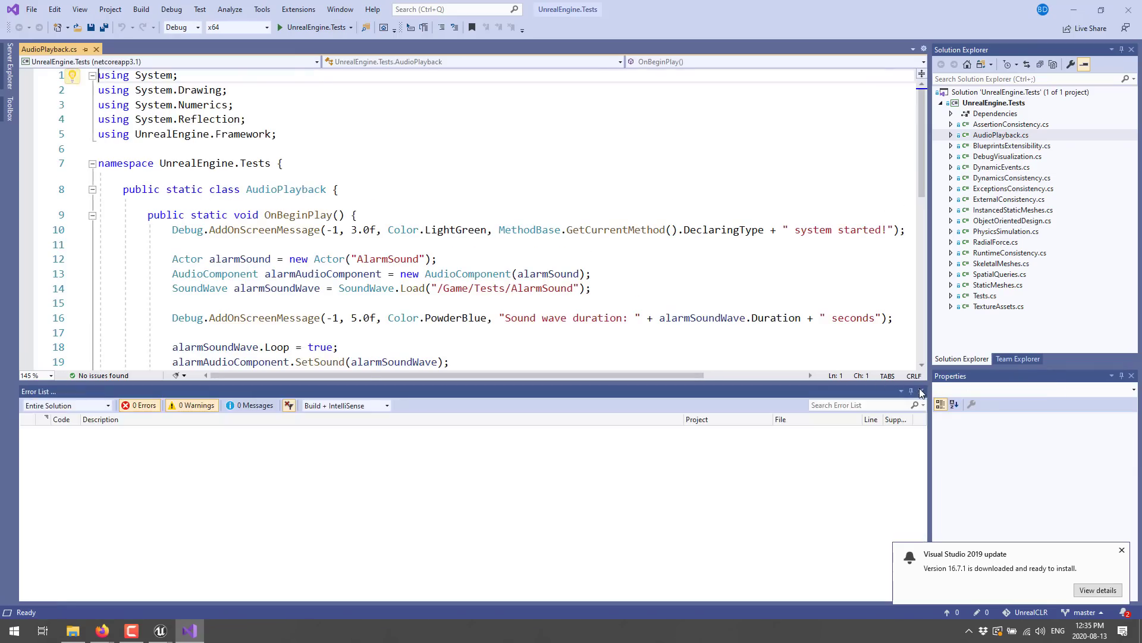
{"action": "left_click", "coordinate": [921, 391]}
{"action": "scroll", "coordinate": [660, 321], "scroll_direction": "up", "scroll_amount": 2, "text": "ctrl"}
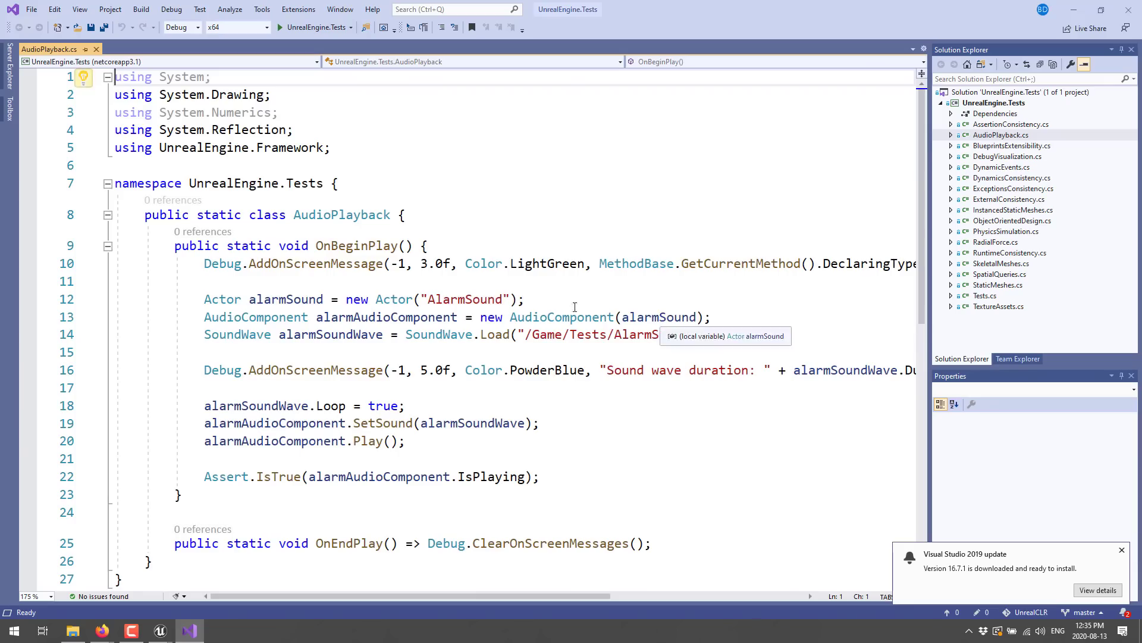
{"action": "scroll", "coordinate": [514, 282], "scroll_direction": "down", "scroll_amount": 1}
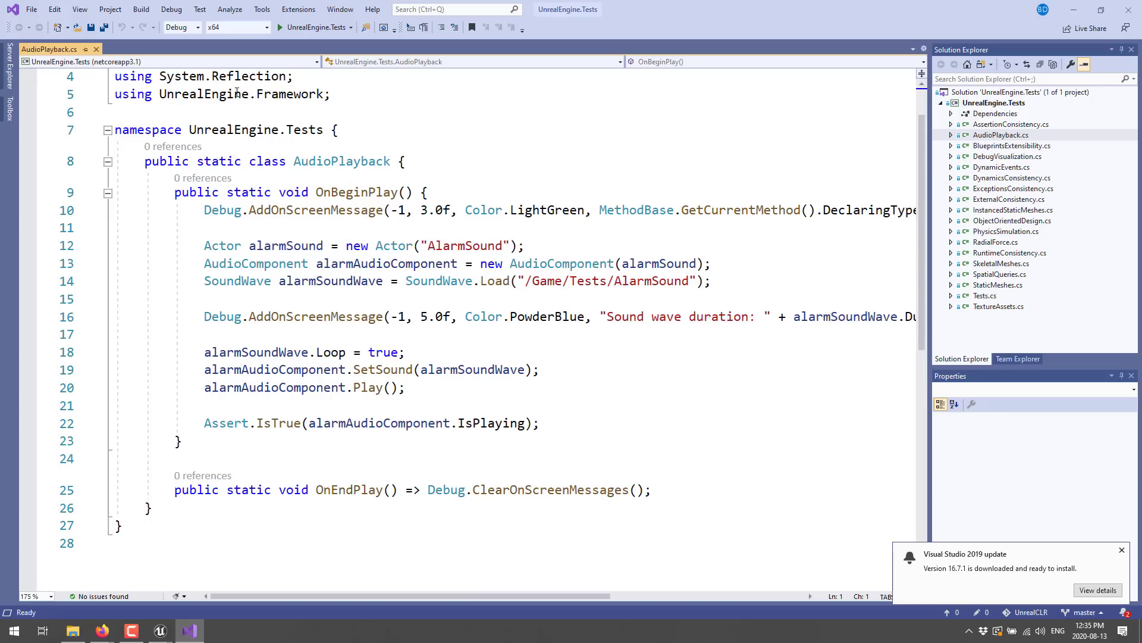
{"action": "left_click_drag", "start_coordinate": [161, 95], "coordinate": [352, 95]}
{"action": "left_click", "coordinate": [352, 95]}
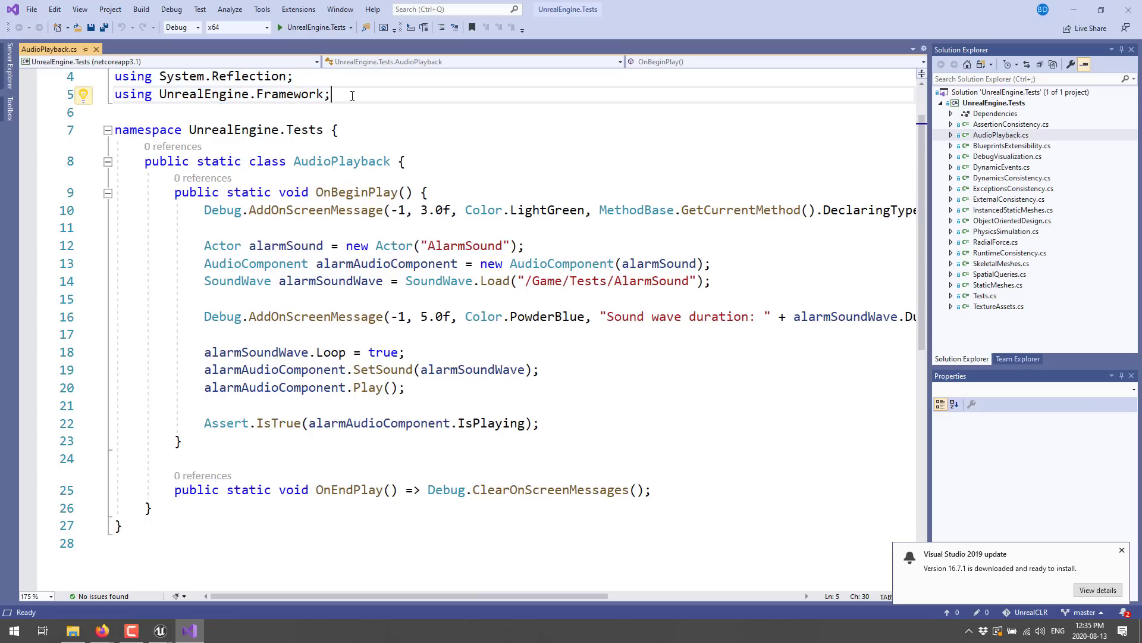
{"action": "left_click", "coordinate": [228, 245]}
{"action": "double_click", "coordinate": [228, 245]}
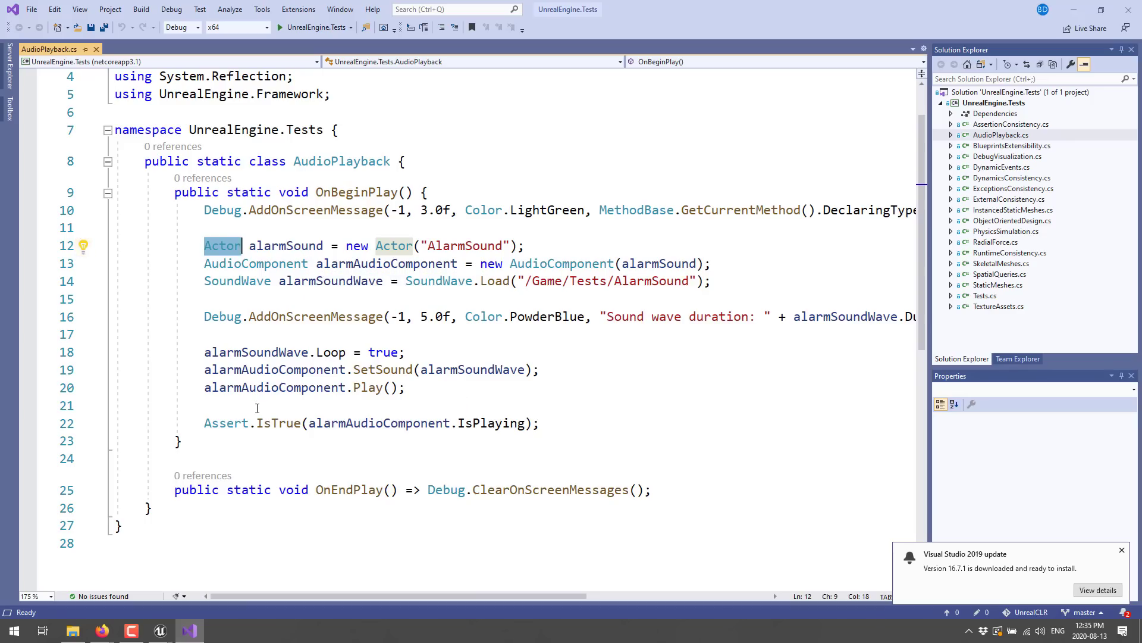
{"action": "left_click", "coordinate": [351, 406]}
{"action": "type", "text": "alar"}
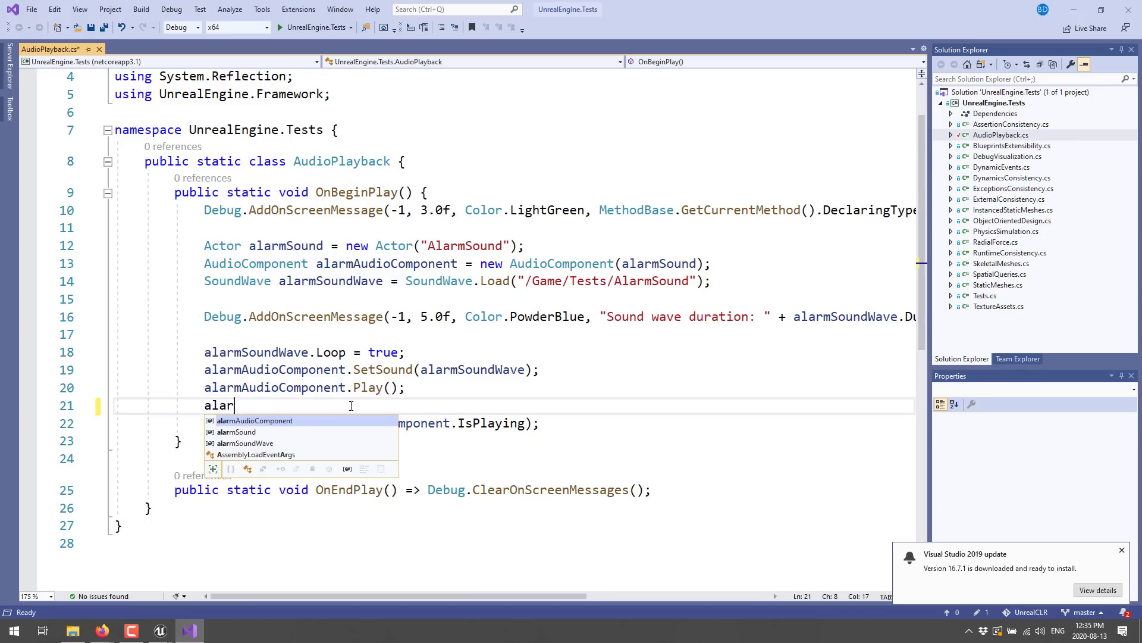
{"action": "type", "text": "mSound."}
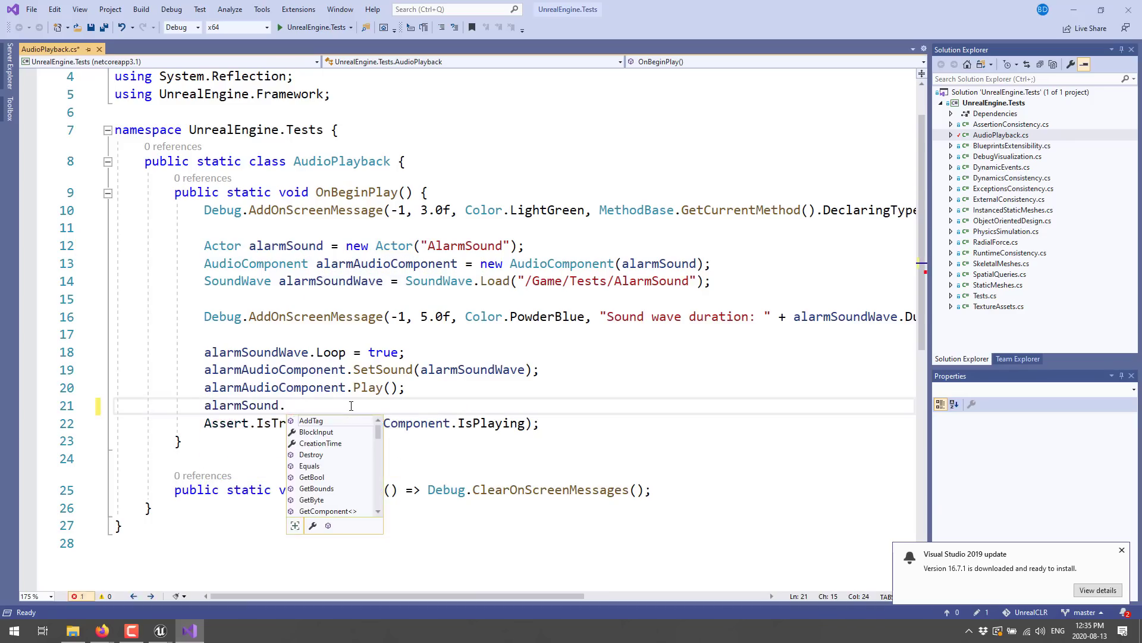
{"action": "key", "text": "Page_Down"}
{"action": "key", "text": "Page_Down"}
{"action": "key", "text": "Page_Down"}
{"action": "key", "text": "Page_Down"}
{"action": "key", "text": "Page_Down"}
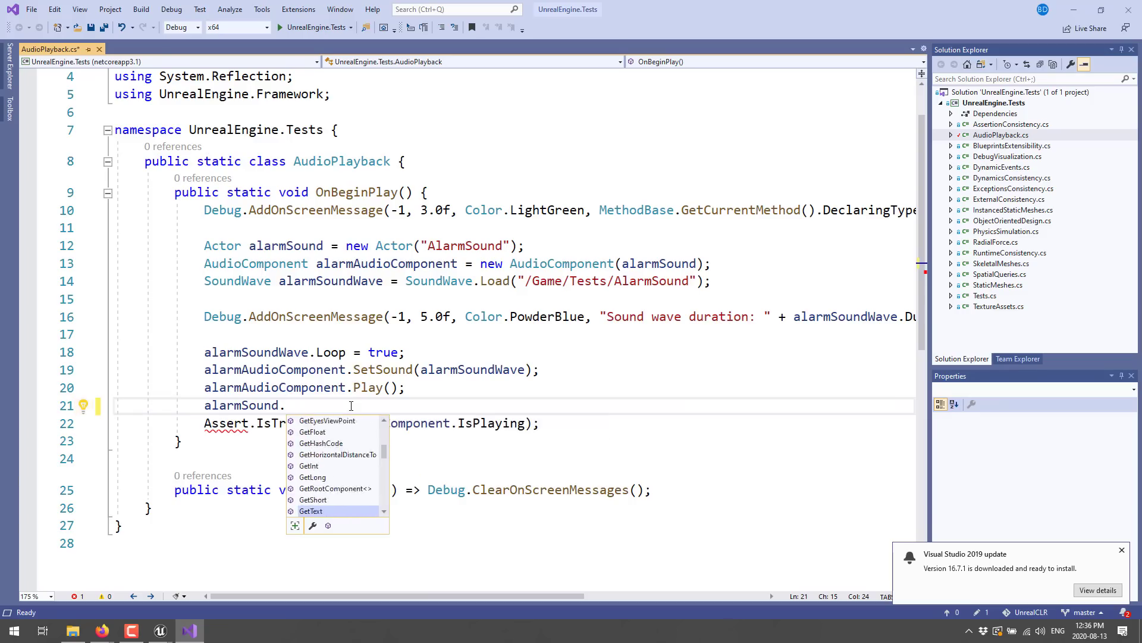
{"action": "key", "text": "Escape"}
{"action": "key", "text": "shift+Home"}
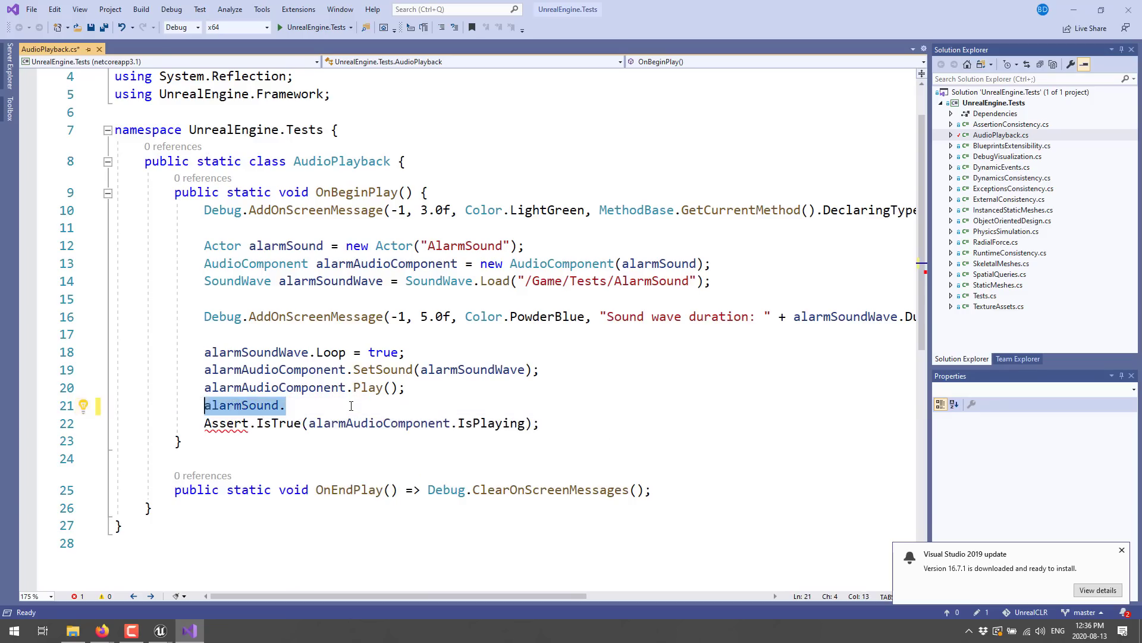
{"action": "key", "text": "BackSpace"}
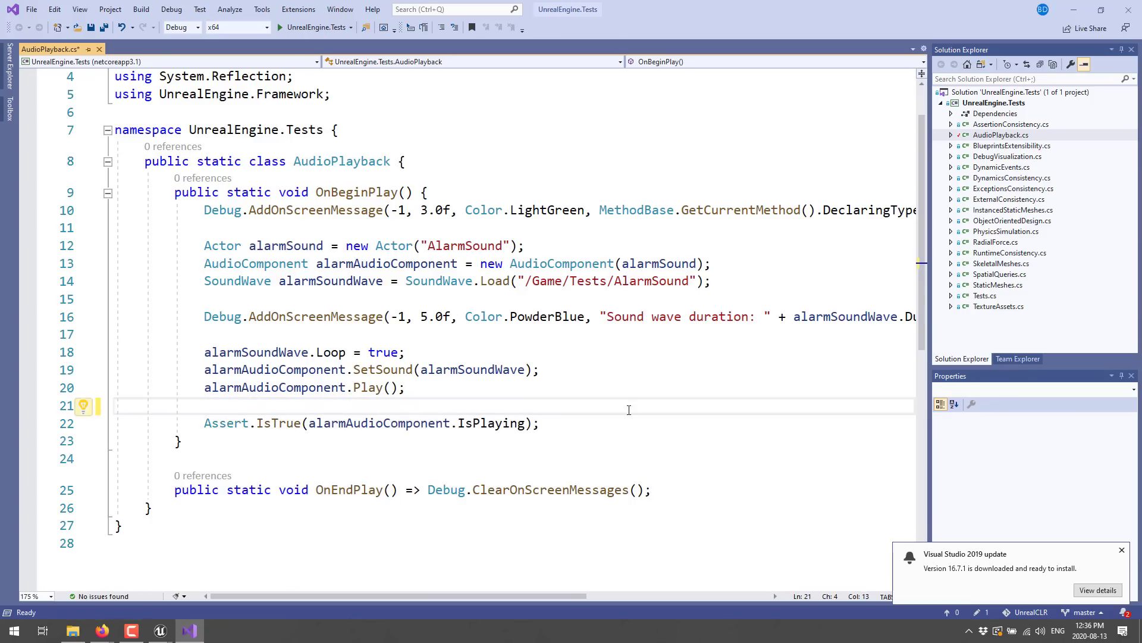
Step: Open Tests.cs and look at its OnWorldBegin and OnWorldEnd methods
{"action": "double_click", "coordinate": [982, 296]}
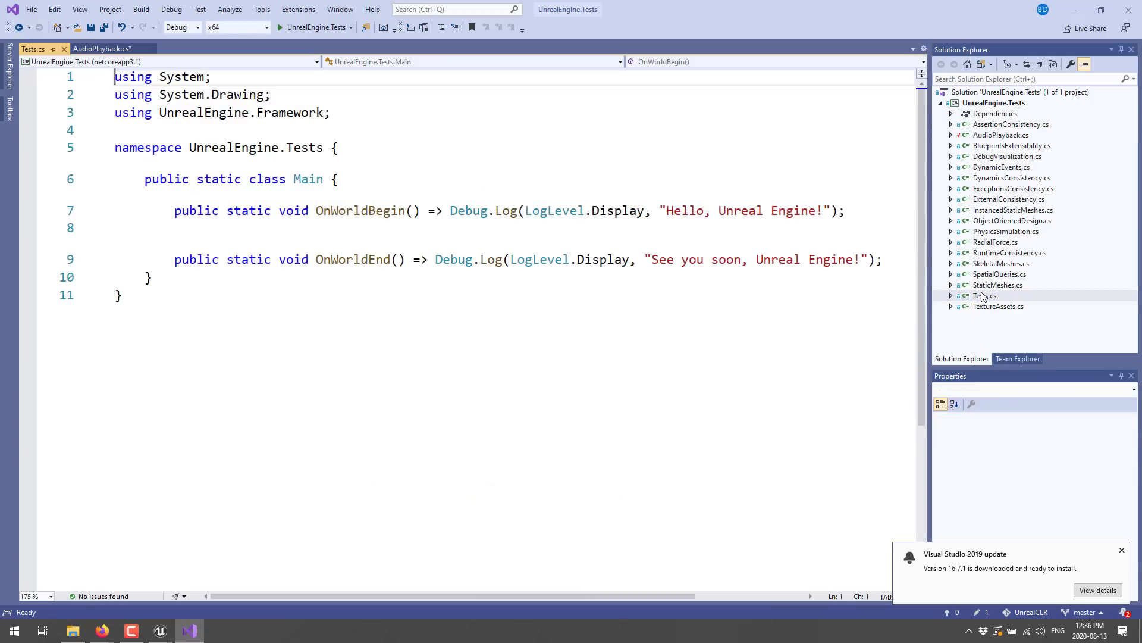
{"action": "double_click", "coordinate": [338, 211]}
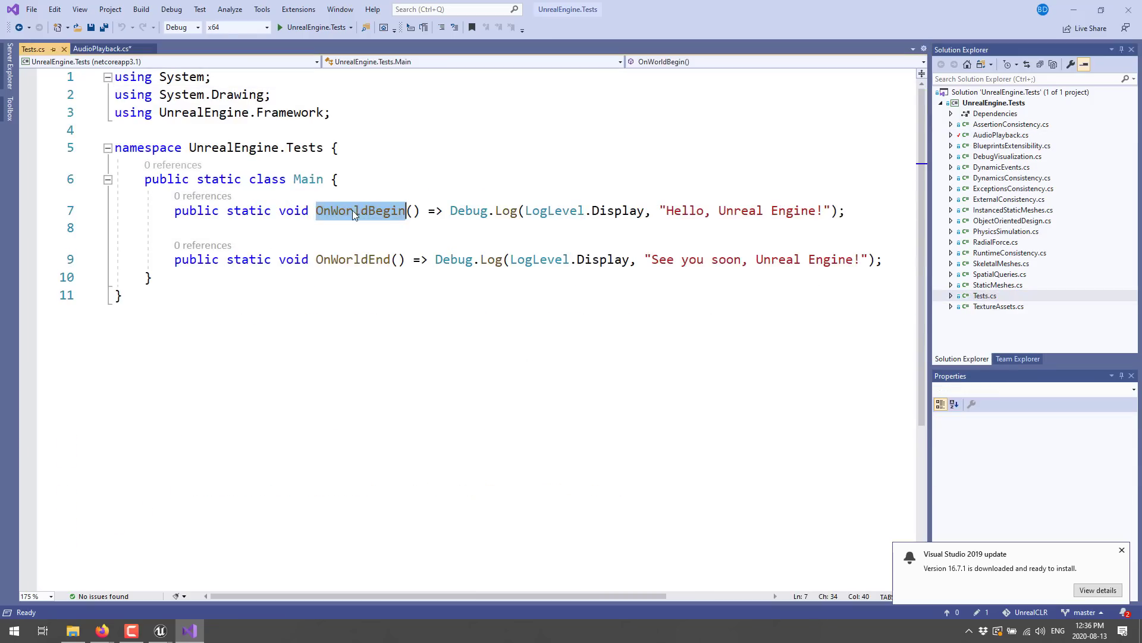
{"action": "double_click", "coordinate": [357, 261]}
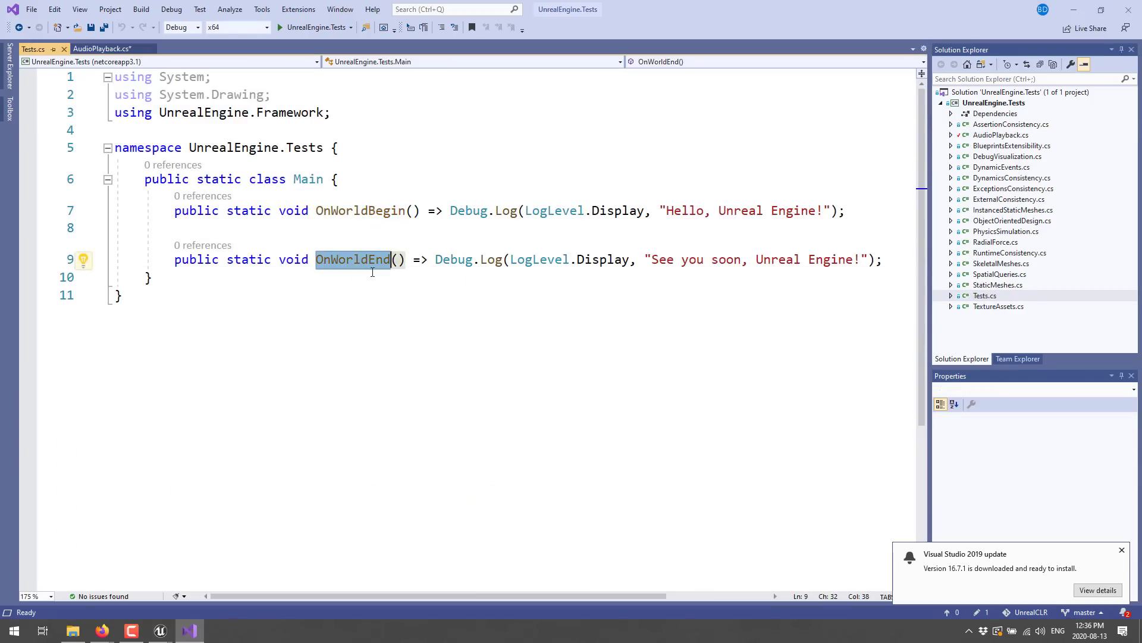
{"action": "left_click", "coordinate": [535, 383]}
{"action": "mouse_move", "coordinate": [437, 263]}
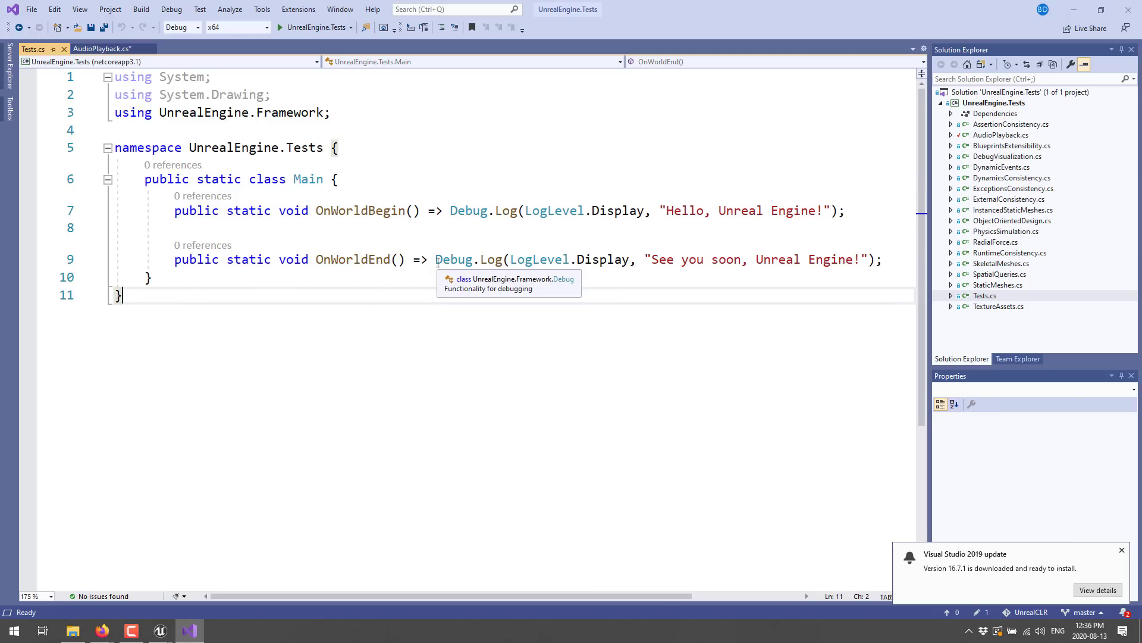
Step: Open InstancedStaticMeshes.cs and step through its OnBeginPlay, OnEndPlay and OnTick functions
{"action": "double_click", "coordinate": [1012, 210]}
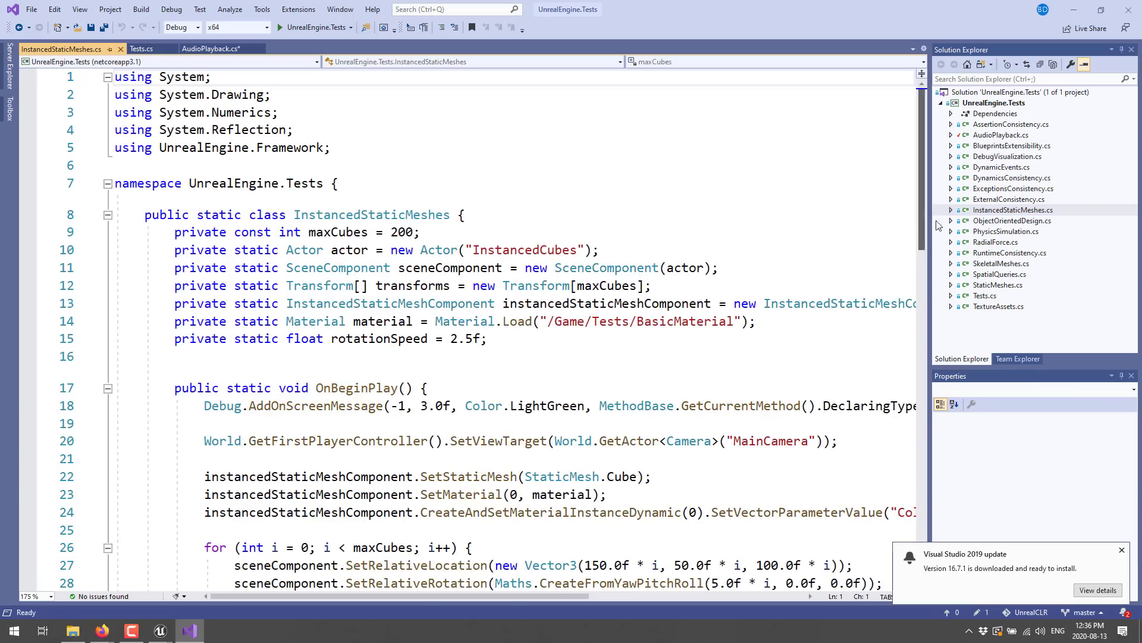
{"action": "left_click", "coordinate": [558, 268]}
{"action": "scroll", "coordinate": [476, 267], "scroll_direction": "down", "scroll_amount": 3}
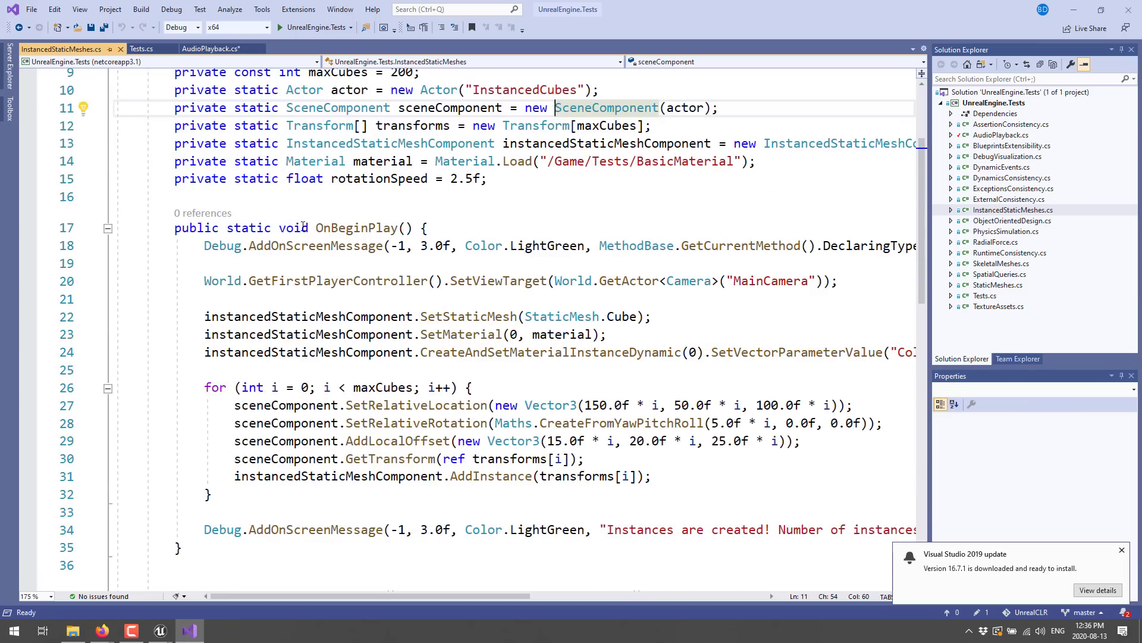
{"action": "left_click", "coordinate": [317, 229]}
{"action": "scroll", "coordinate": [319, 232], "scroll_direction": "down", "scroll_amount": 5}
{"action": "double_click", "coordinate": [350, 330]}
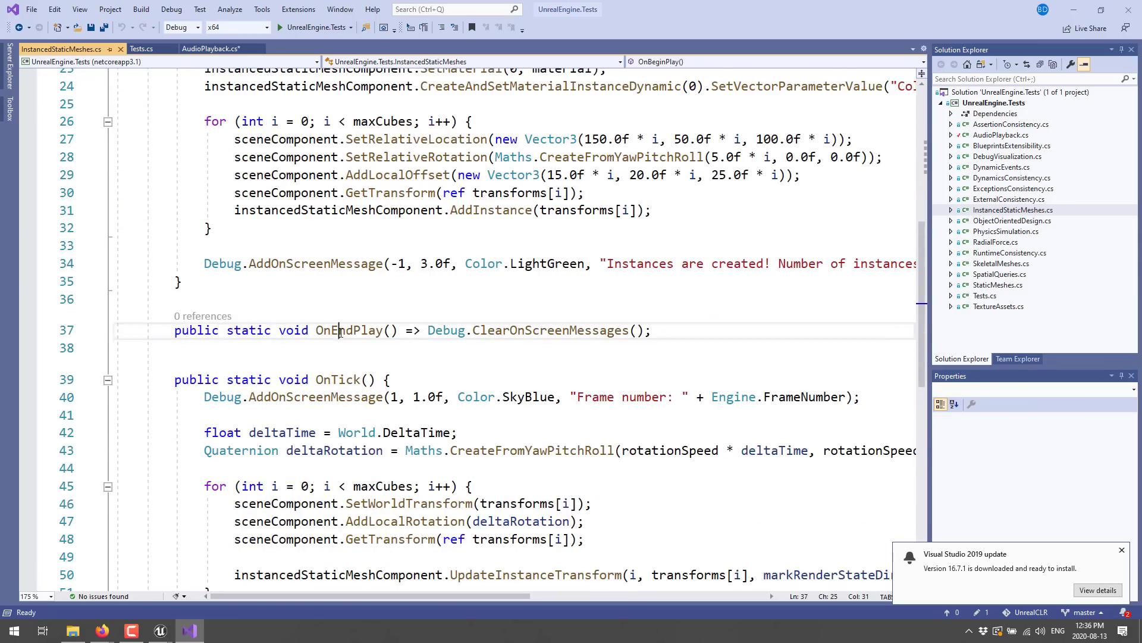
{"action": "scroll", "coordinate": [438, 322], "scroll_direction": "down", "scroll_amount": 2}
{"action": "double_click", "coordinate": [338, 273]}
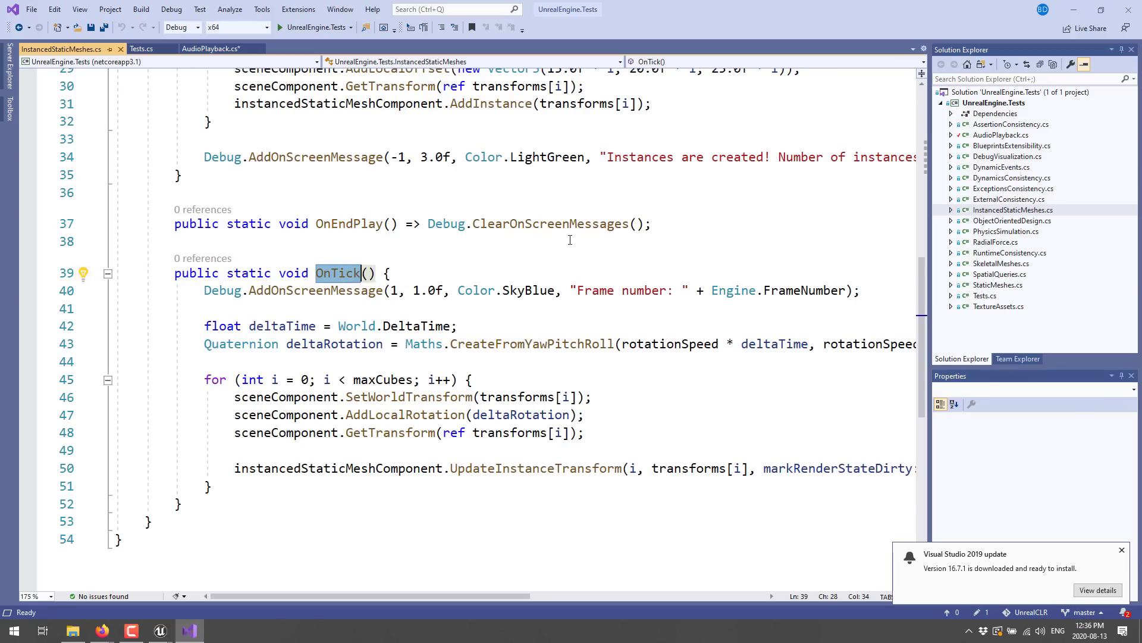
Step: Highlight the InstancedCubes actor name, then return to the Unreal Editor blueprint
{"action": "scroll", "coordinate": [570, 240], "scroll_direction": "up", "scroll_amount": 4}
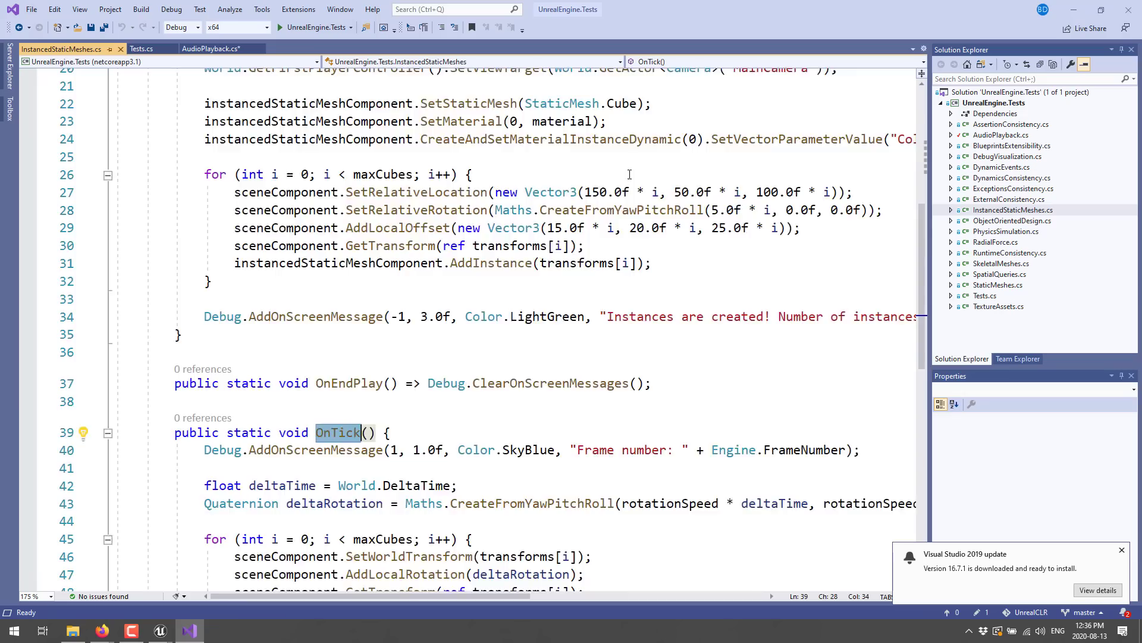
{"action": "mouse_move", "coordinate": [580, 218]}
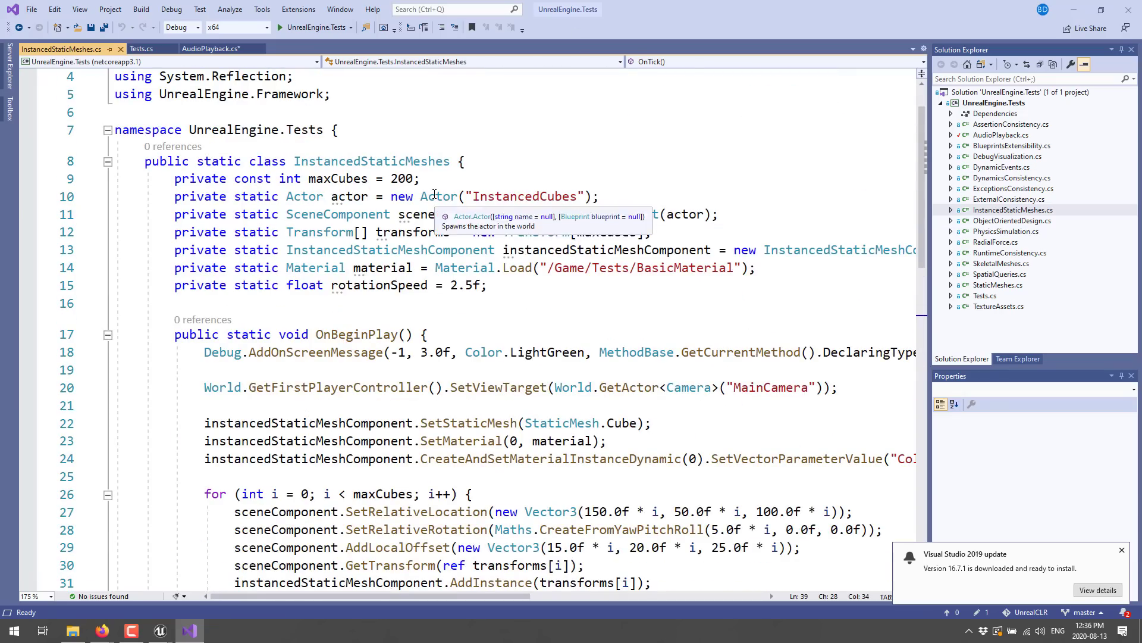
{"action": "left_click", "coordinate": [459, 197]}
{"action": "double_click", "coordinate": [519, 197]}
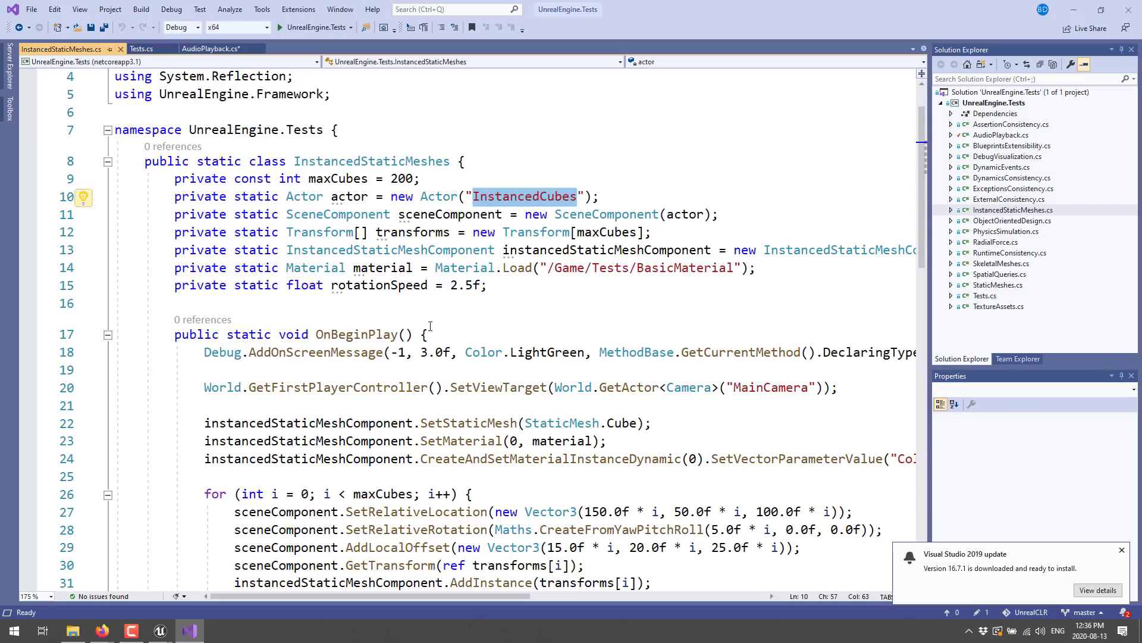
{"action": "key", "text": "alt+Tab"}
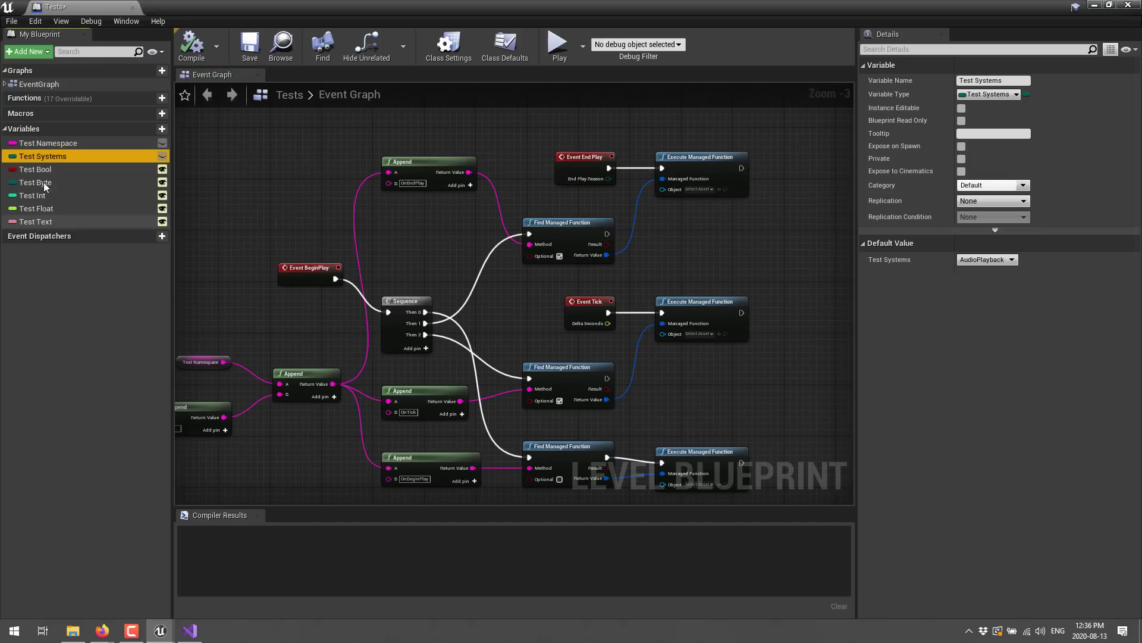
Step: Set Test Systems' default back to InstancedStaticMeshes and run a quick play test
{"action": "left_click", "coordinate": [1011, 259]}
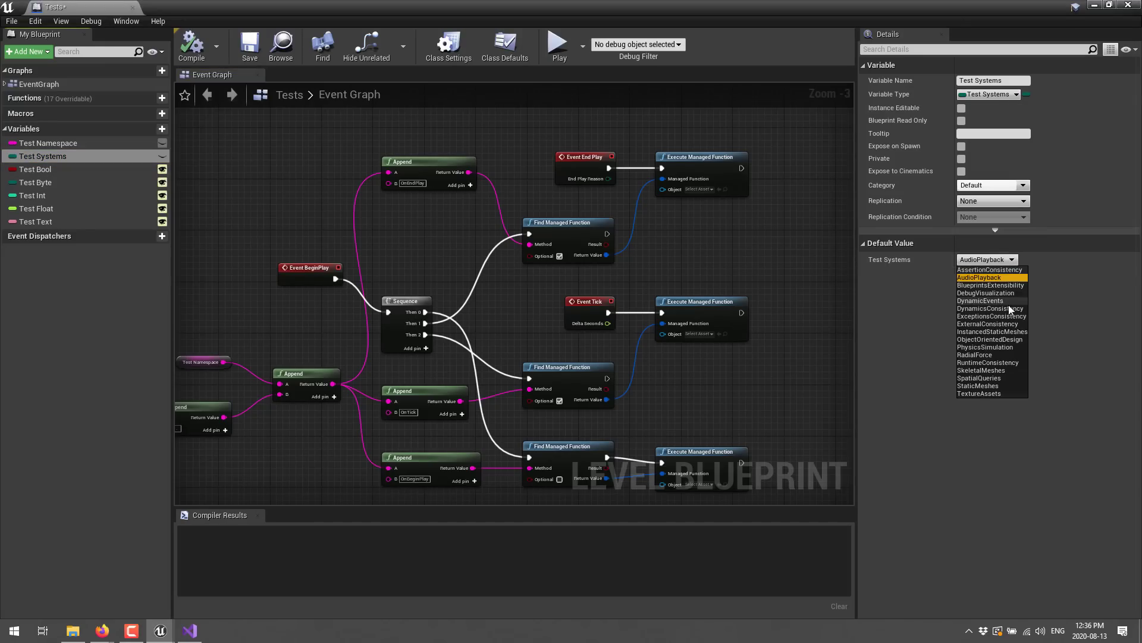
{"action": "left_click", "coordinate": [1005, 332]}
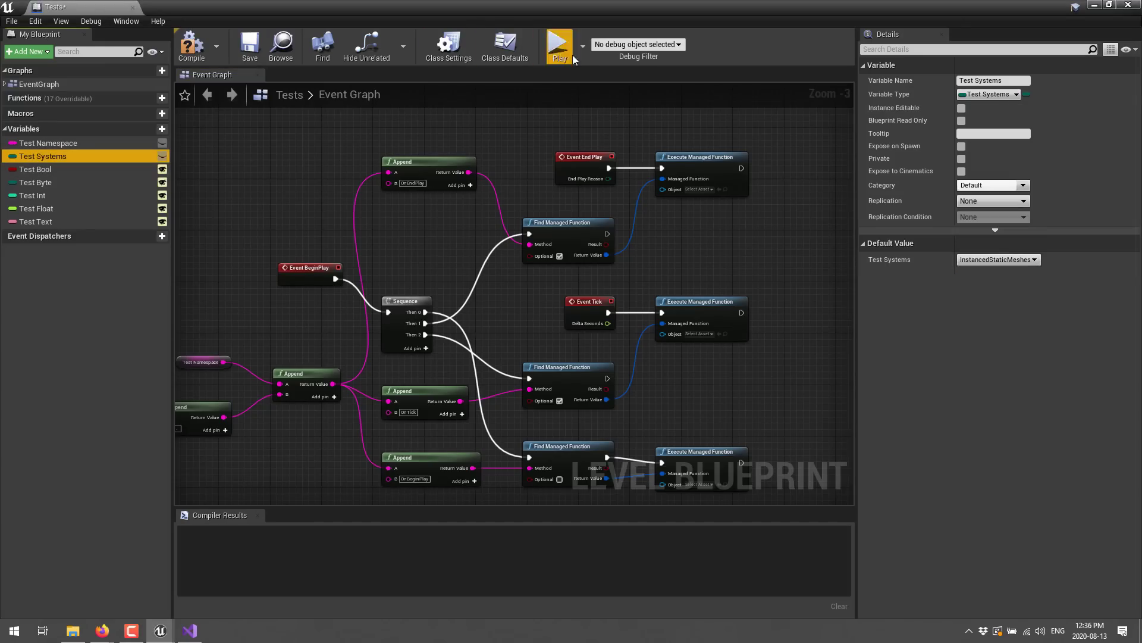
{"action": "left_click", "coordinate": [558, 44]}
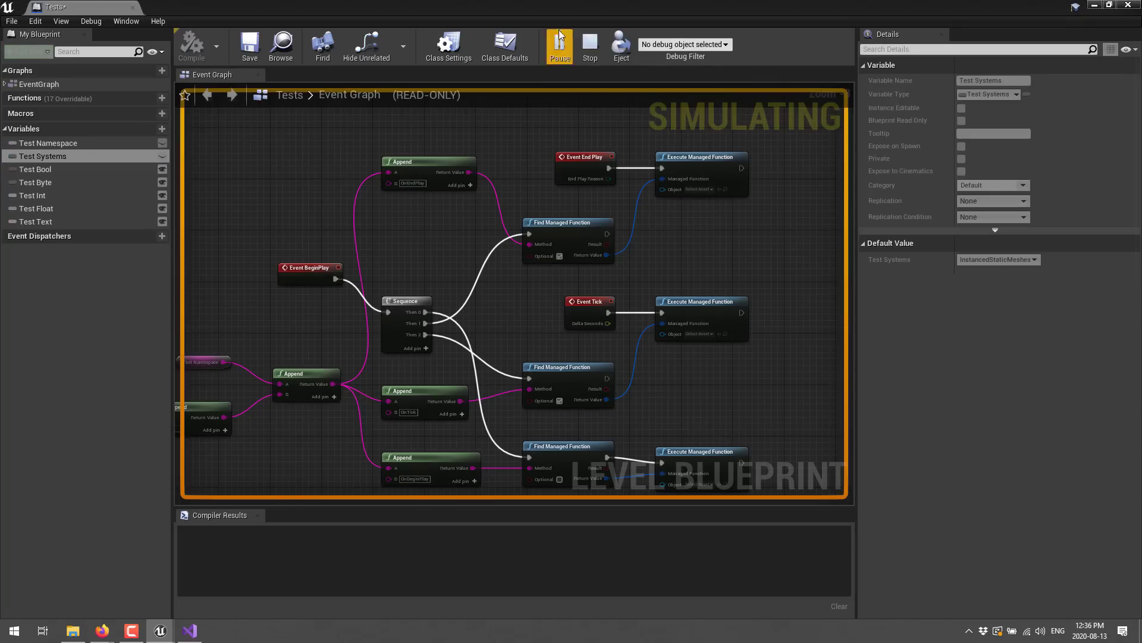
{"action": "left_click", "coordinate": [590, 45]}
Step: Close the level blueprint, play the level with 200 instanced cubes, and return to Visual Studio
{"action": "left_click", "coordinate": [132, 8]}
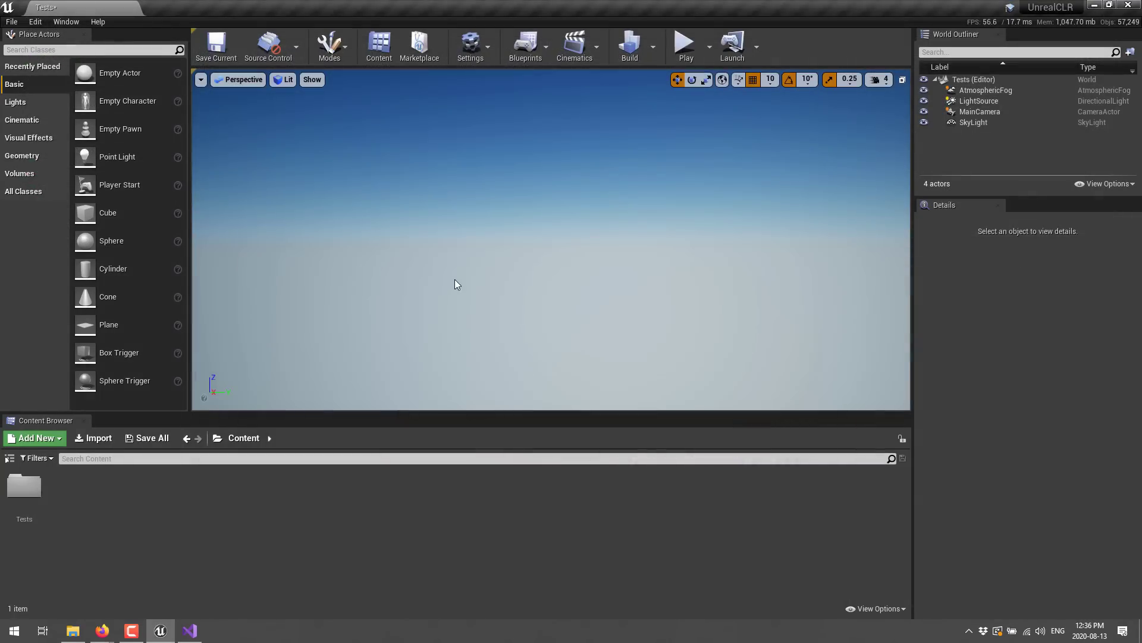
{"action": "left_click", "coordinate": [684, 45]}
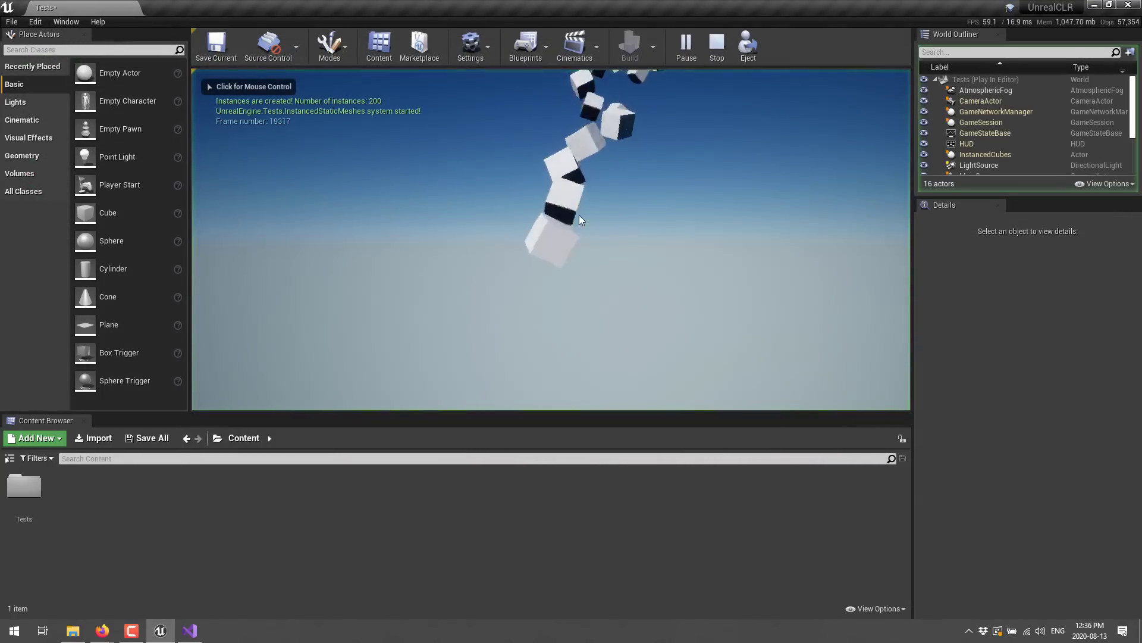
{"action": "key", "text": "alt+Tab"}
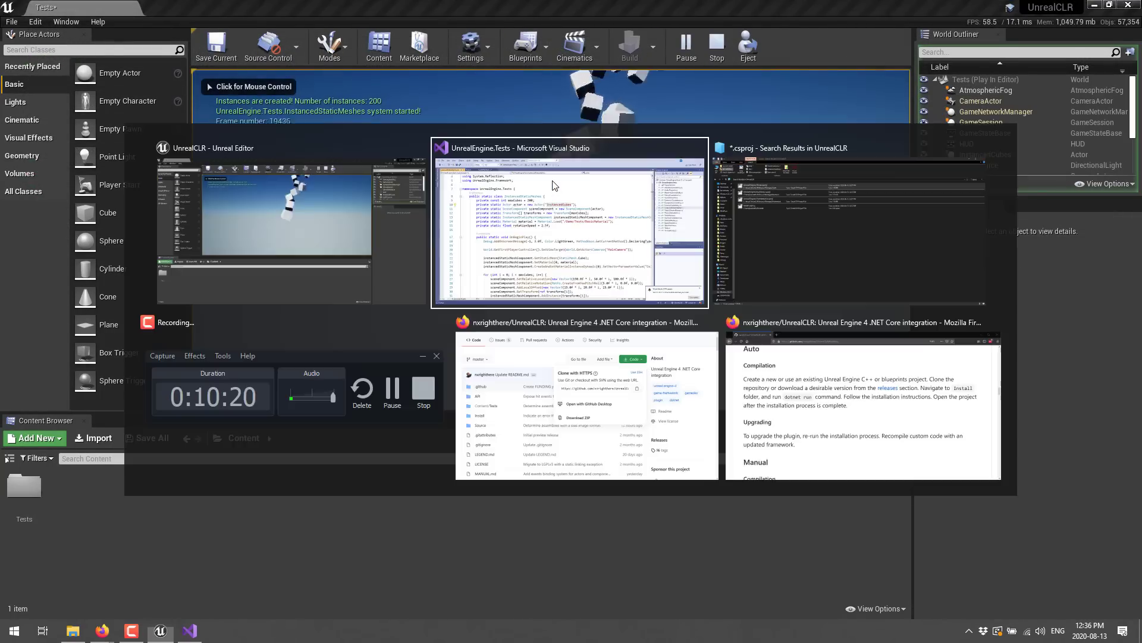
Step: Scroll down to the InstancedStaticMeshes OnTick loop and dismiss the Visual Studio update notification
{"action": "scroll", "coordinate": [380, 295], "scroll_direction": "down", "scroll_amount": 1}
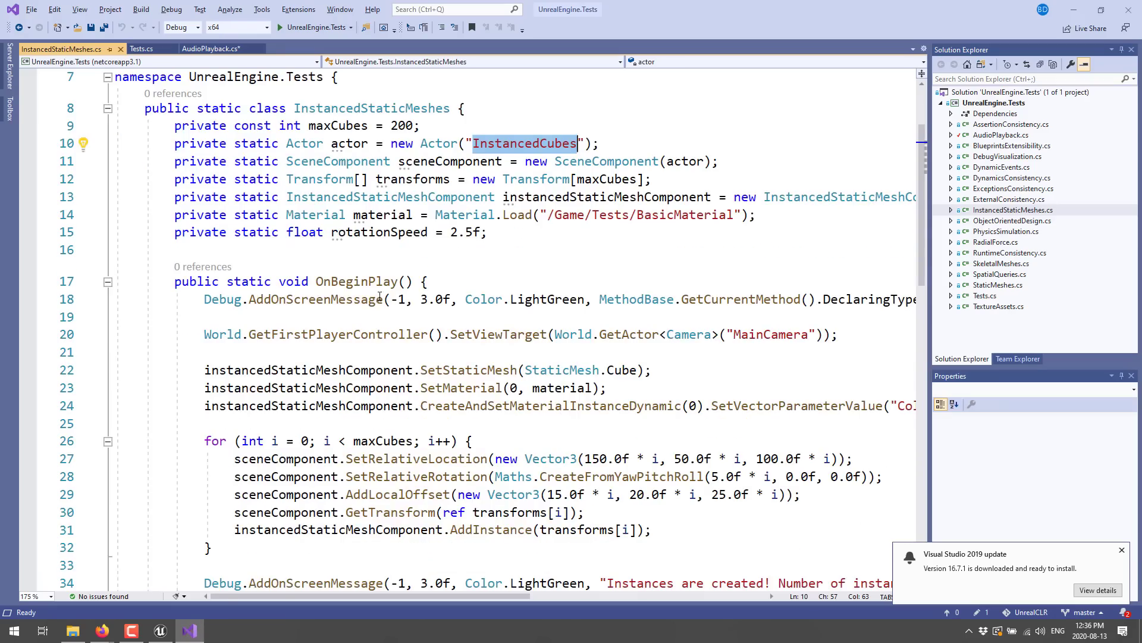
{"action": "scroll", "coordinate": [507, 329], "scroll_direction": "down", "scroll_amount": 7}
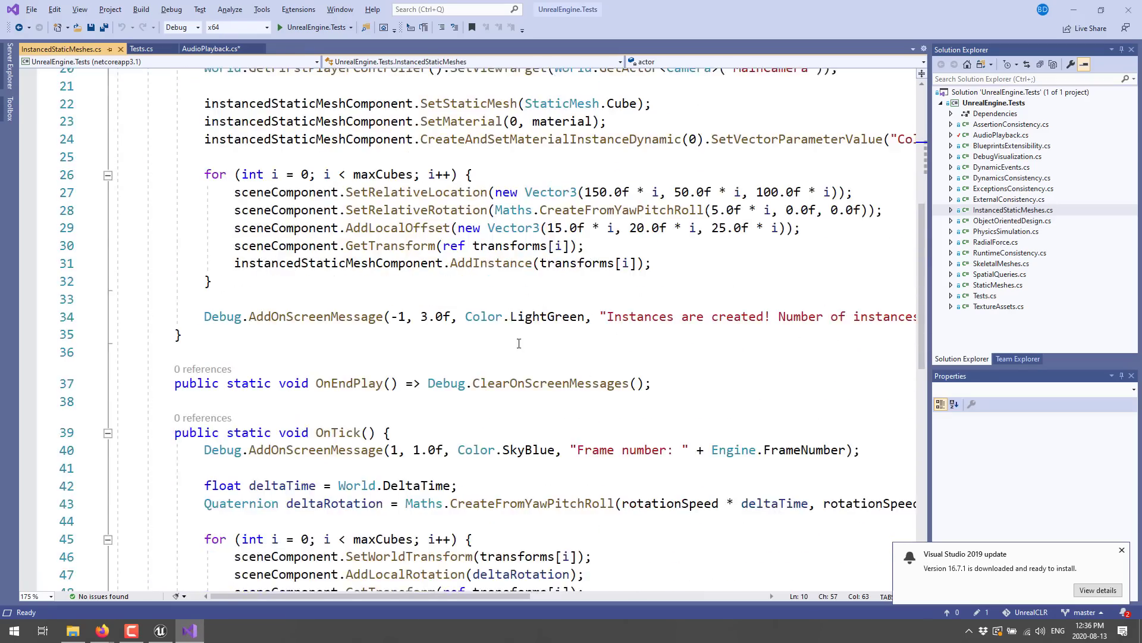
{"action": "scroll", "coordinate": [536, 333], "scroll_direction": "down", "scroll_amount": 1}
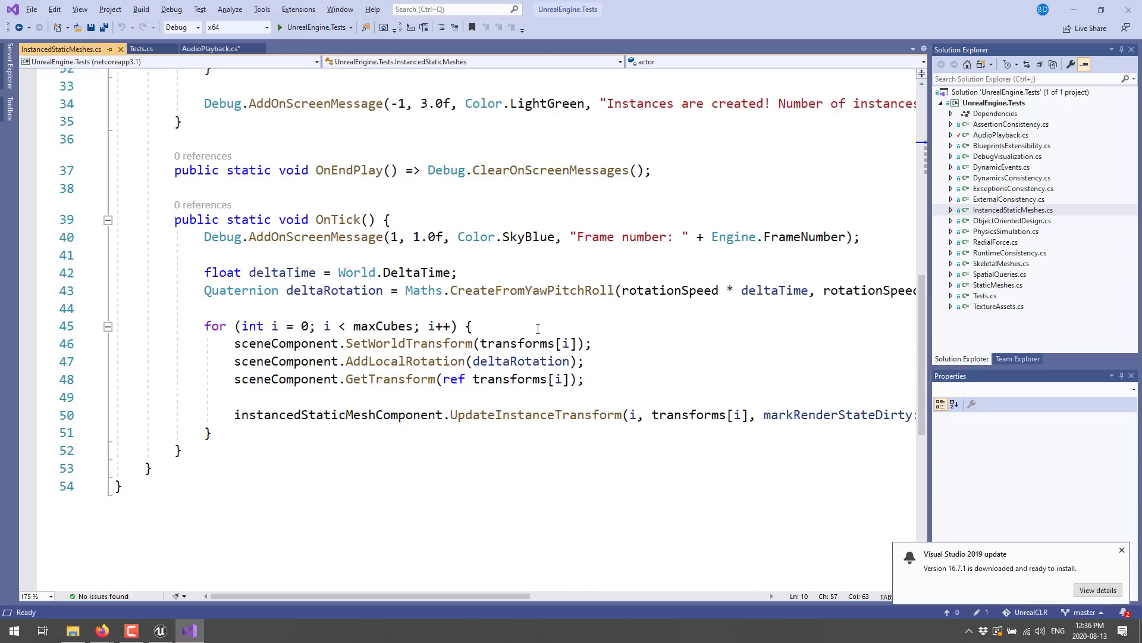
{"action": "left_click", "coordinate": [1121, 550]}
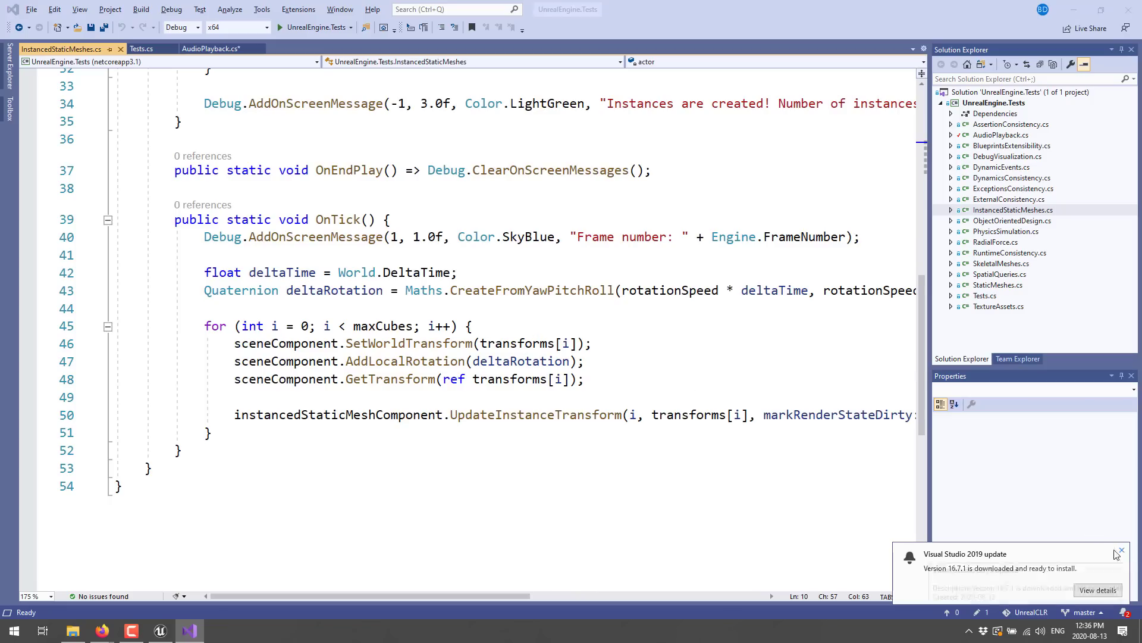
Step: Bring Firefox forward on the UnrealCLR repository and dismiss the clone popup
{"action": "mouse_move", "coordinate": [79, 633]}
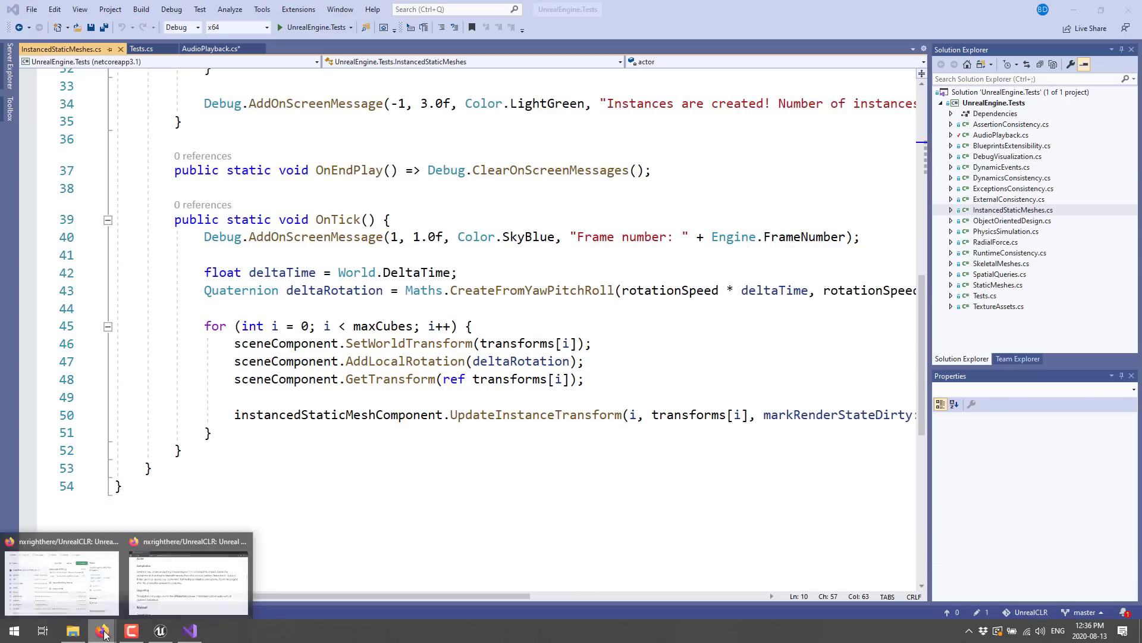
{"action": "left_click", "coordinate": [59, 576]}
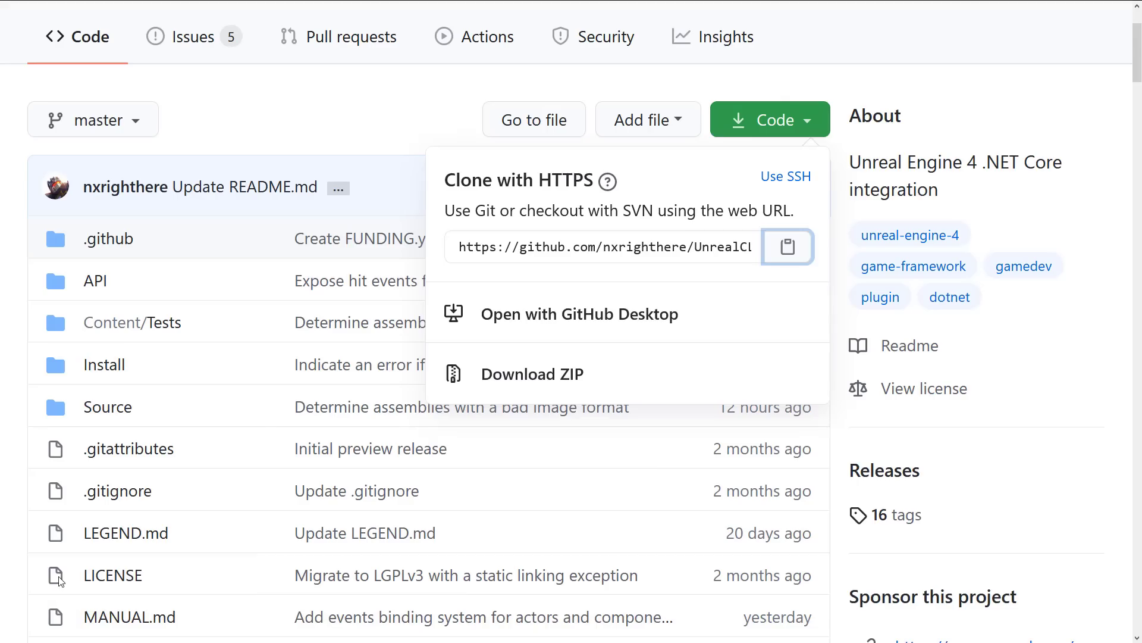
{"action": "left_click", "coordinate": [813, 82]}
{"action": "scroll", "coordinate": [417, 237], "scroll_direction": "down", "scroll_amount": 10}
{"action": "scroll", "coordinate": [409, 232], "scroll_direction": "down", "scroll_amount": 4}
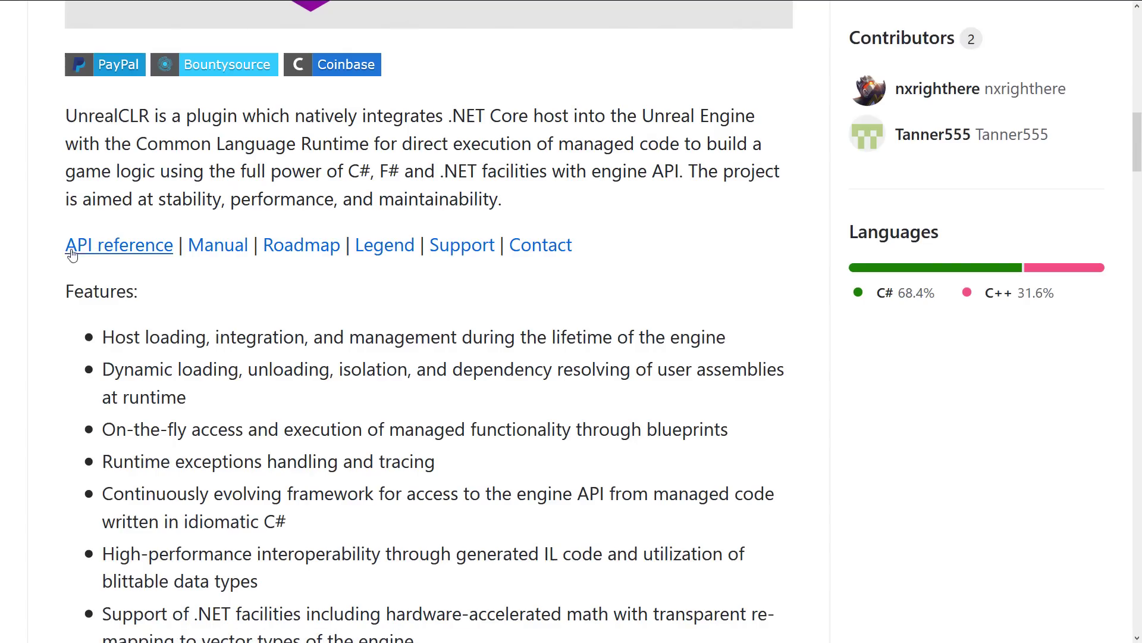
Step: Open the UnrealCLR API reference and look through the Framework namespace page
{"action": "left_click", "coordinate": [136, 252]}
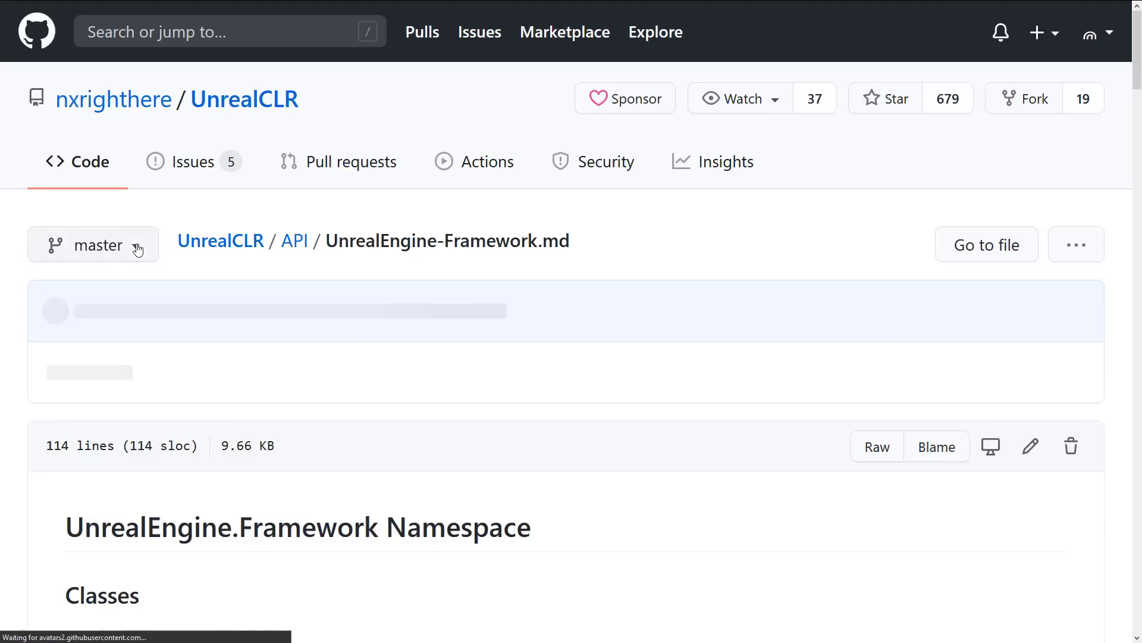
{"action": "scroll", "coordinate": [434, 265], "scroll_direction": "down", "scroll_amount": 12}
{"action": "scroll", "coordinate": [437, 266], "scroll_direction": "down", "scroll_amount": 20}
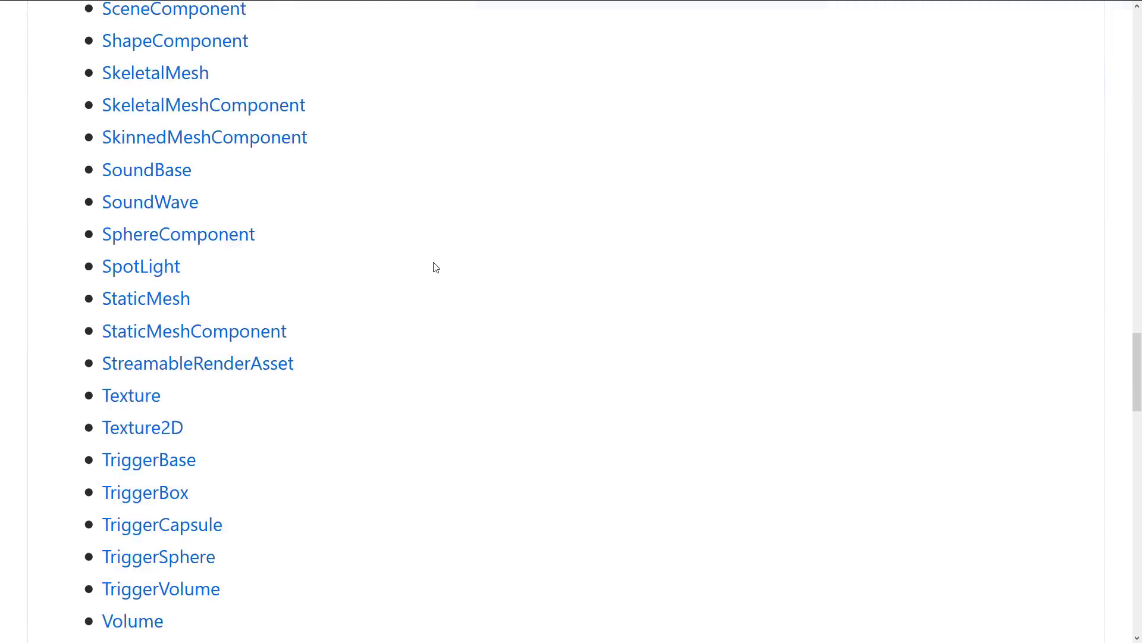
{"action": "scroll", "coordinate": [437, 266], "scroll_direction": "up", "scroll_amount": 17}
{"action": "scroll", "coordinate": [435, 265], "scroll_direction": "up", "scroll_amount": 17}
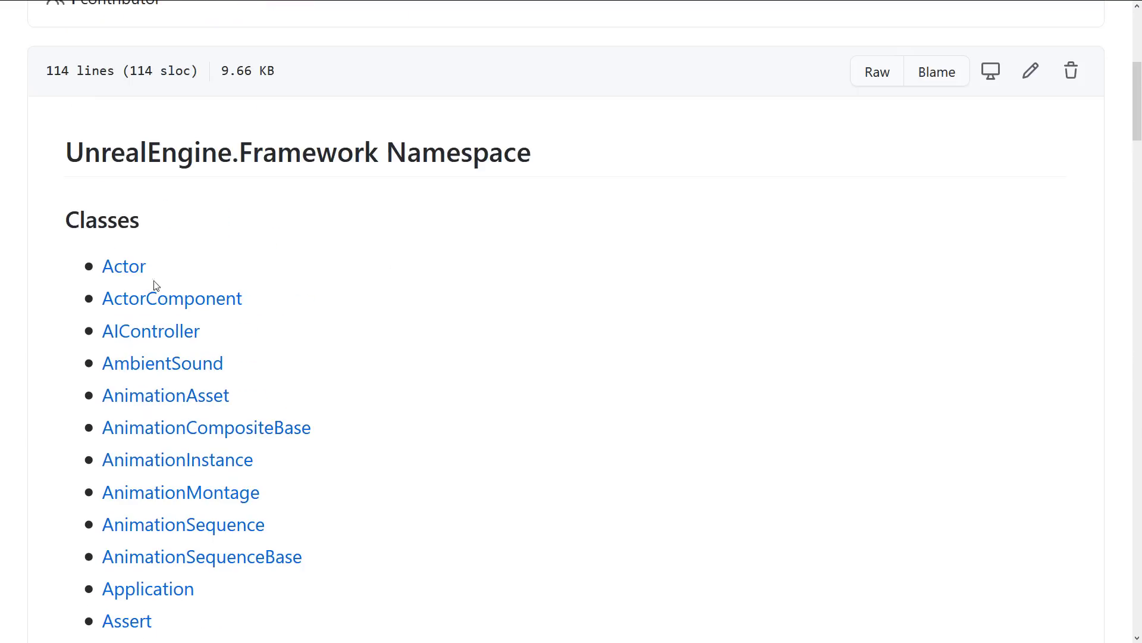
Step: Read the Actor class documentation, then go back twice to the repository README
{"action": "left_click", "coordinate": [127, 273]}
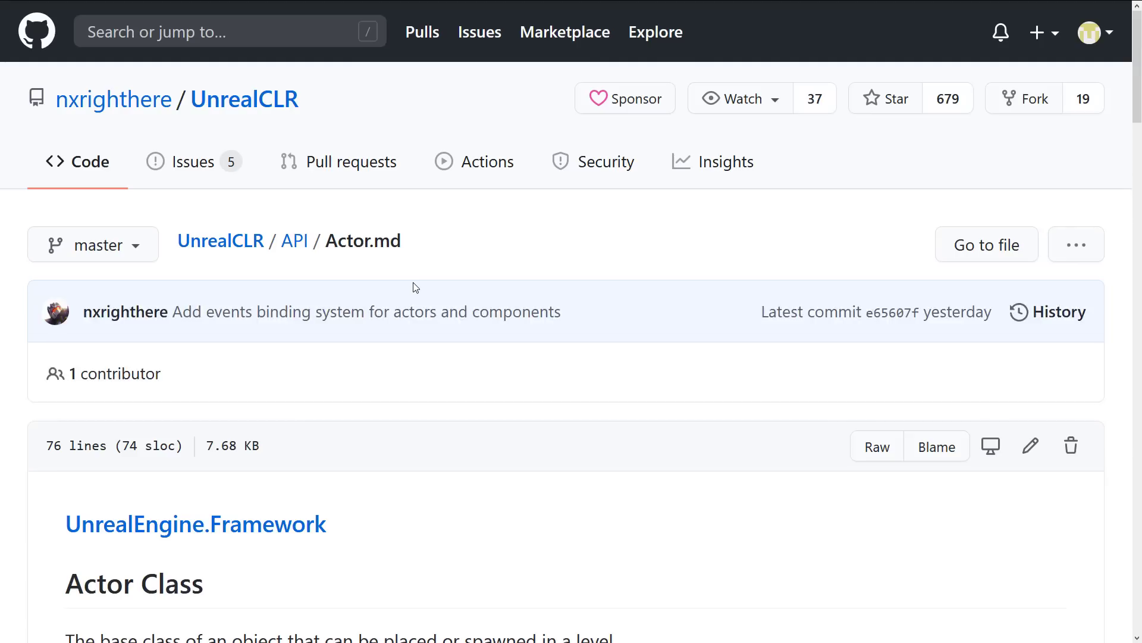
{"action": "scroll", "coordinate": [414, 283], "scroll_direction": "down", "scroll_amount": 10}
{"action": "scroll", "coordinate": [417, 287], "scroll_direction": "down", "scroll_amount": 20}
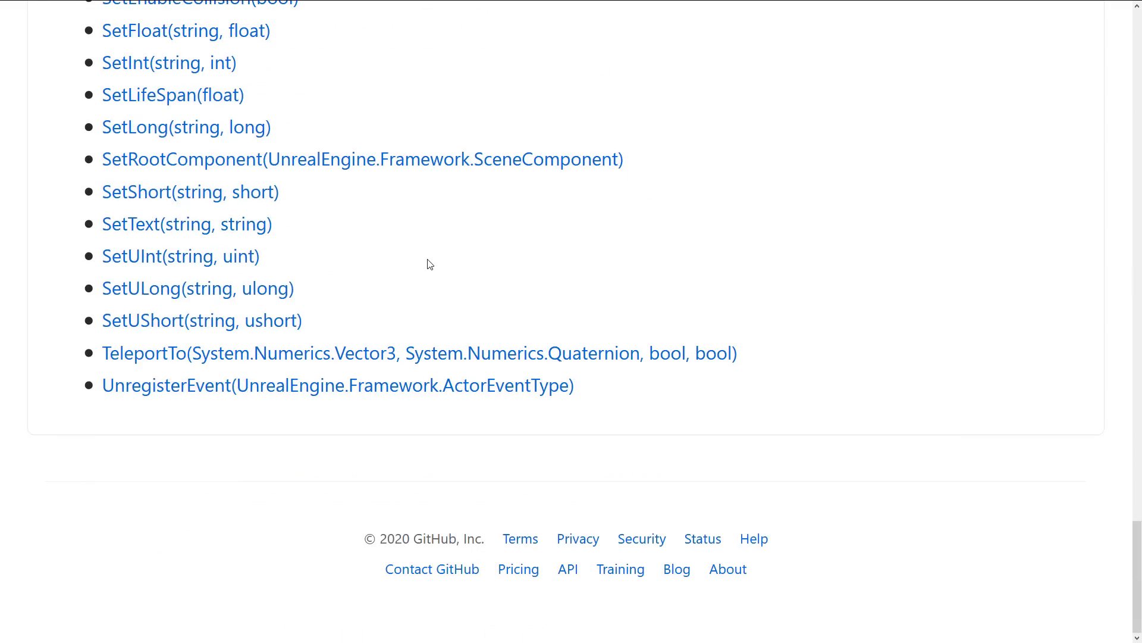
{"action": "key", "text": "alt+Left"}
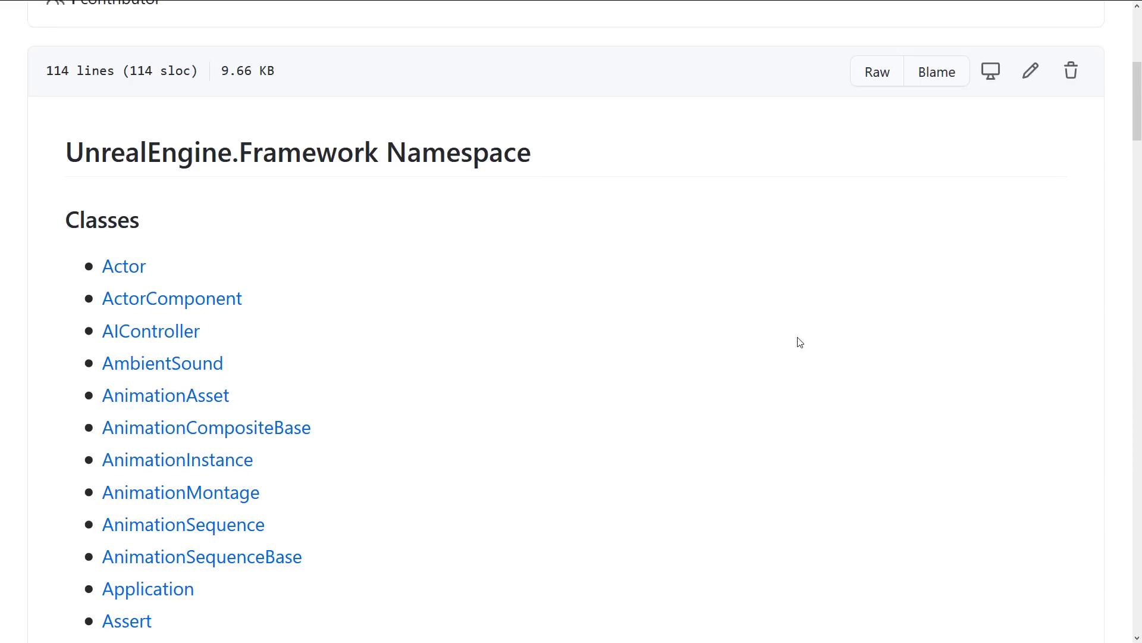
{"action": "scroll", "coordinate": [771, 320], "scroll_direction": "down", "scroll_amount": 4}
{"action": "scroll", "coordinate": [771, 320], "scroll_direction": "down", "scroll_amount": 4}
{"action": "key", "text": "alt+Left"}
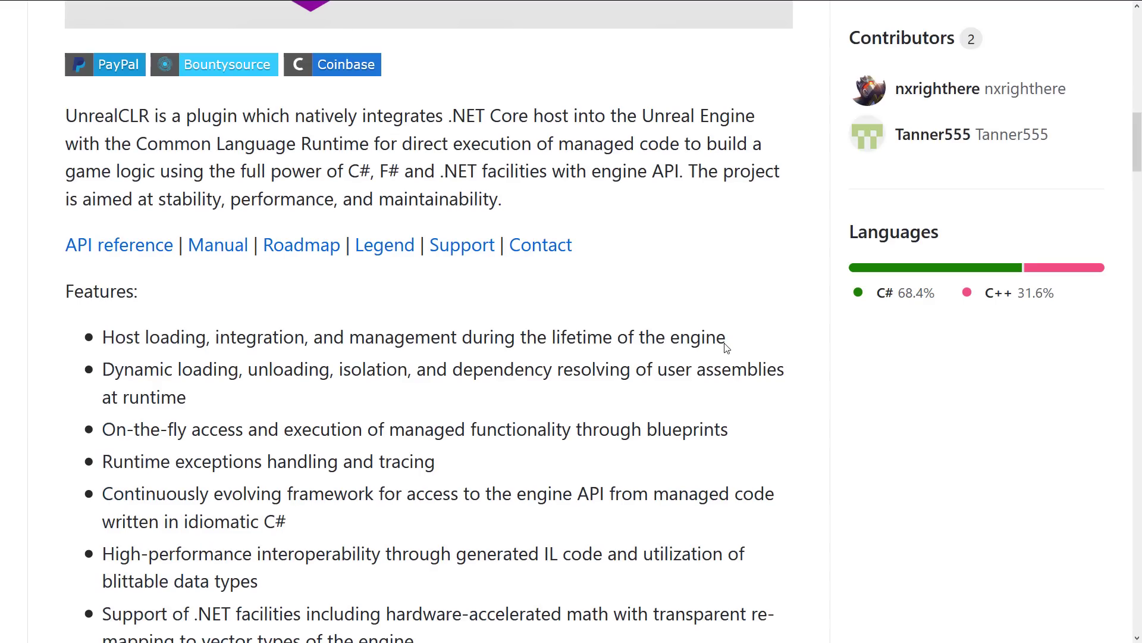
Step: Open MANUAL.md, jump to the Entry point section and expand its C# example
{"action": "left_click", "coordinate": [217, 245]}
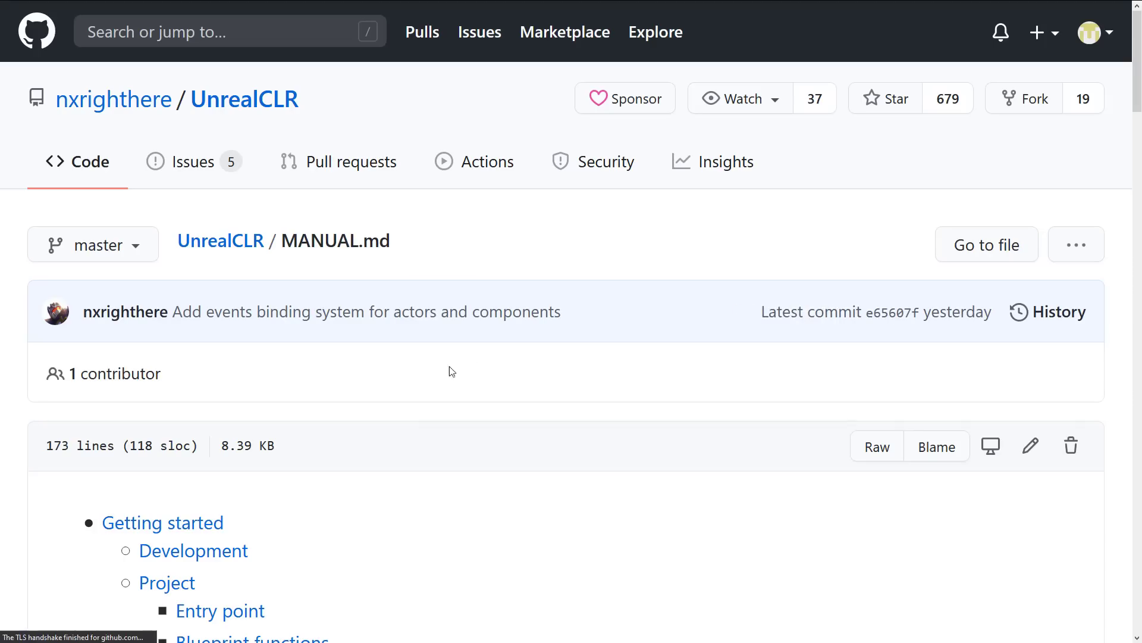
{"action": "scroll", "coordinate": [482, 366], "scroll_direction": "down", "scroll_amount": 2}
{"action": "scroll", "coordinate": [515, 367], "scroll_direction": "down", "scroll_amount": 4}
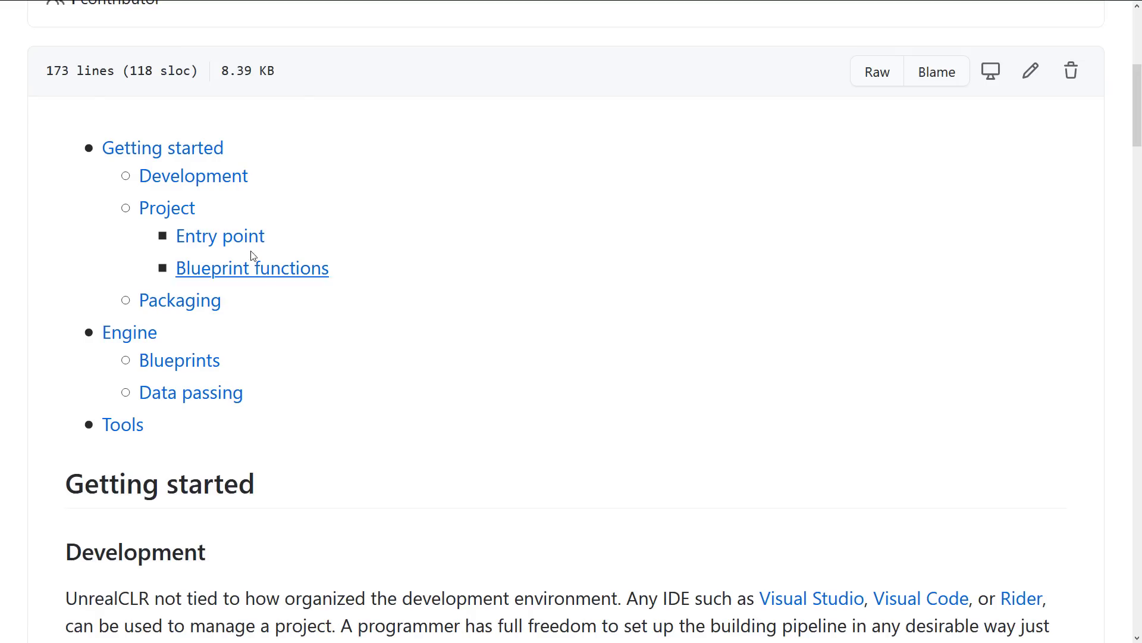
{"action": "left_click", "coordinate": [247, 244]}
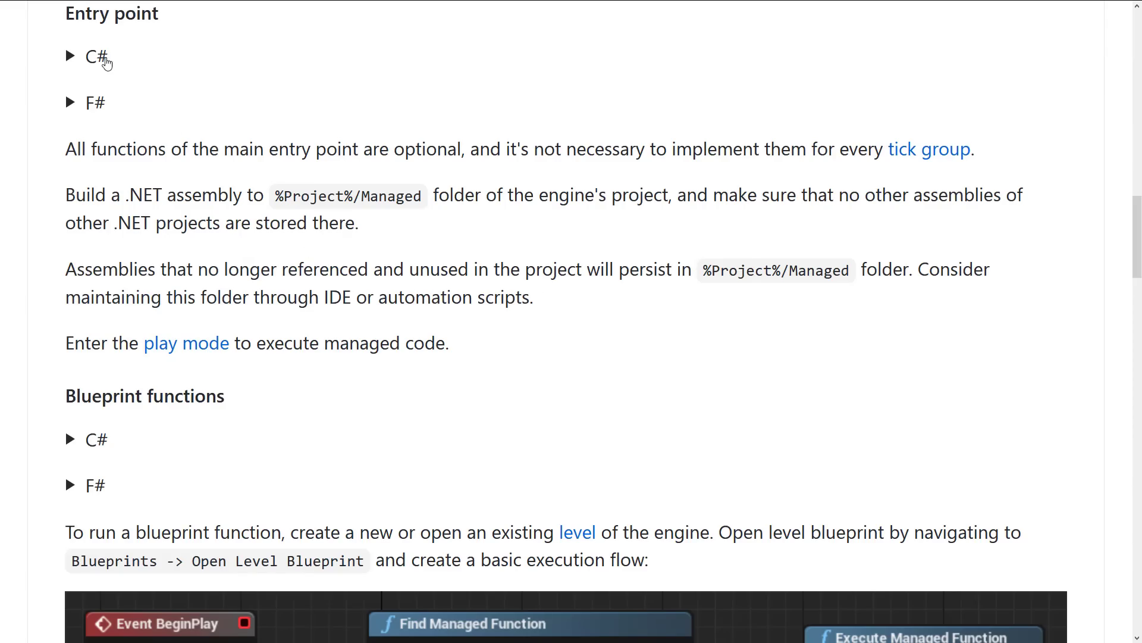
{"action": "left_click", "coordinate": [104, 59]}
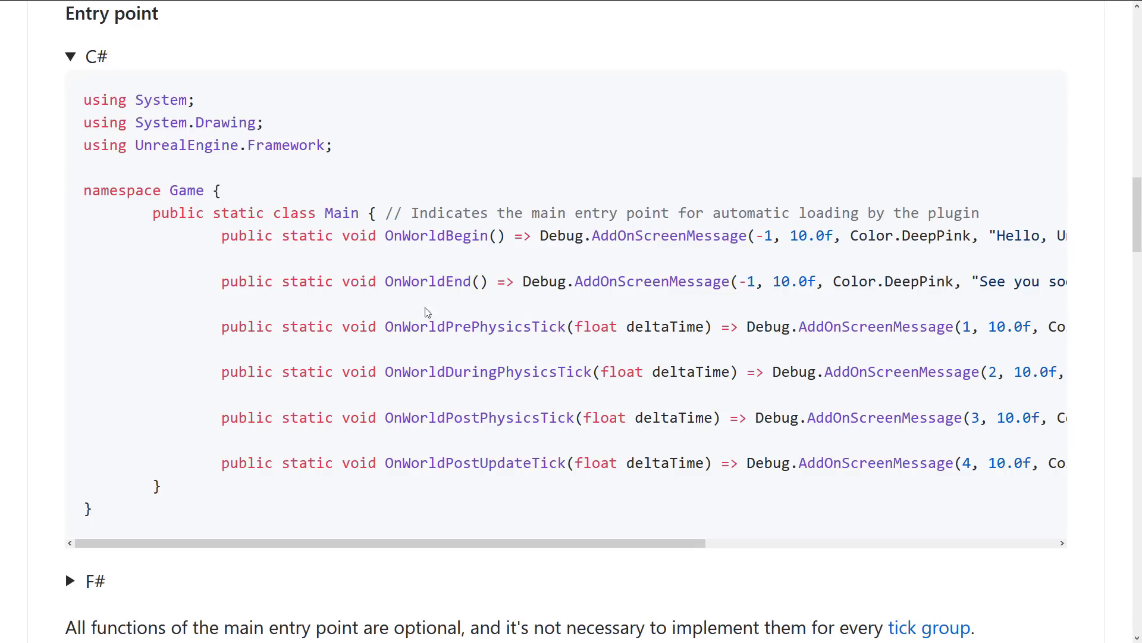
Step: Expand and read the Blueprint functions C# example in the manual
{"action": "scroll", "coordinate": [416, 298], "scroll_direction": "down", "scroll_amount": 10}
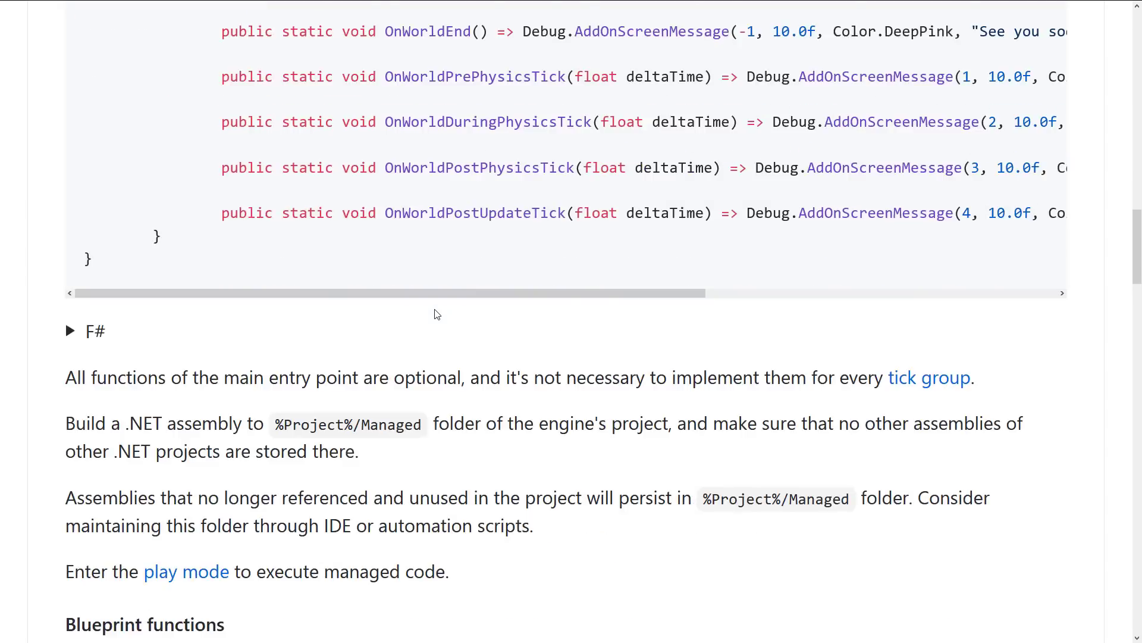
{"action": "left_click", "coordinate": [462, 288]}
{"action": "scroll", "coordinate": [464, 278], "scroll_direction": "down", "scroll_amount": 2}
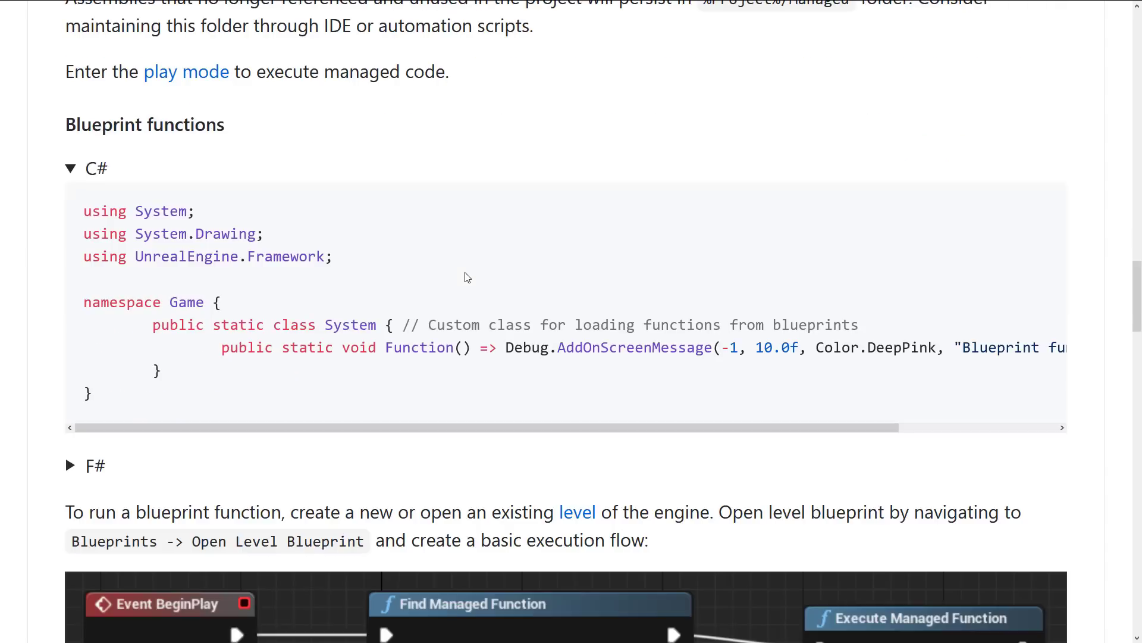
{"action": "scroll", "coordinate": [577, 357], "scroll_direction": "down", "scroll_amount": 4}
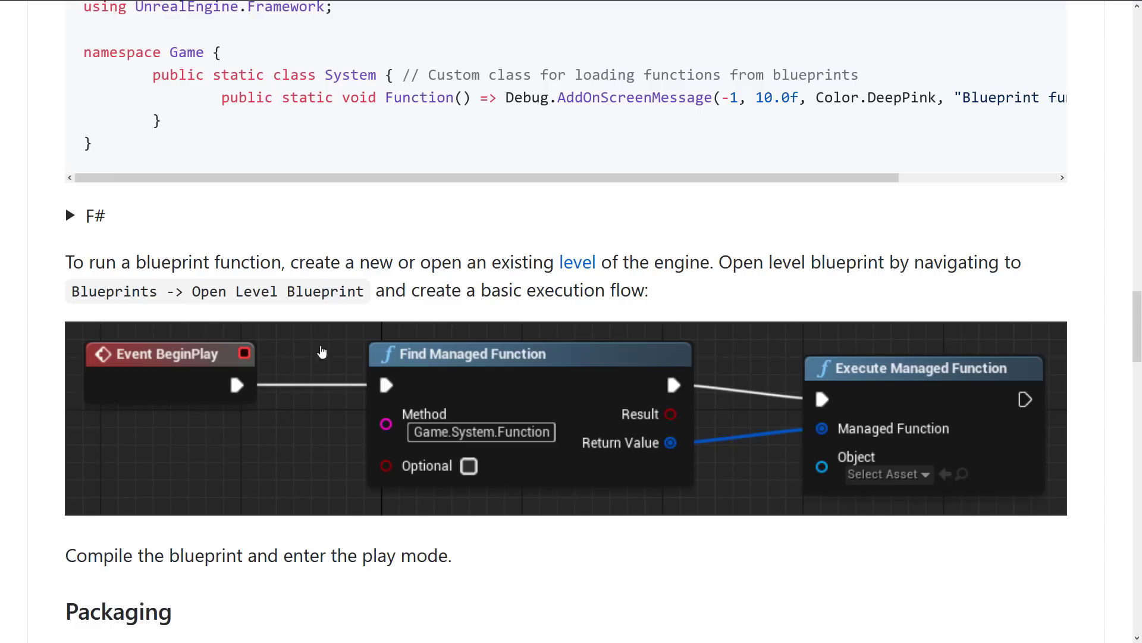
{"action": "left_click_drag", "start_coordinate": [168, 262], "coordinate": [747, 306]}
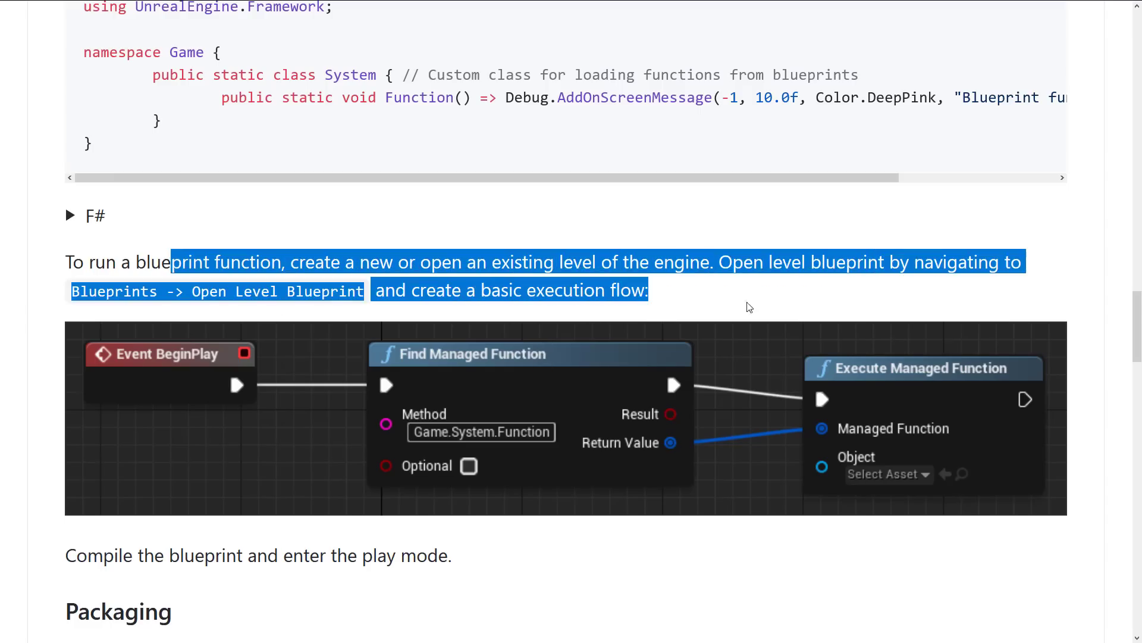
{"action": "left_click", "coordinate": [819, 297]}
Step: Read through Data passing and Console variables, then switch back to Visual Studio
{"action": "scroll", "coordinate": [669, 368], "scroll_direction": "down", "scroll_amount": 4}
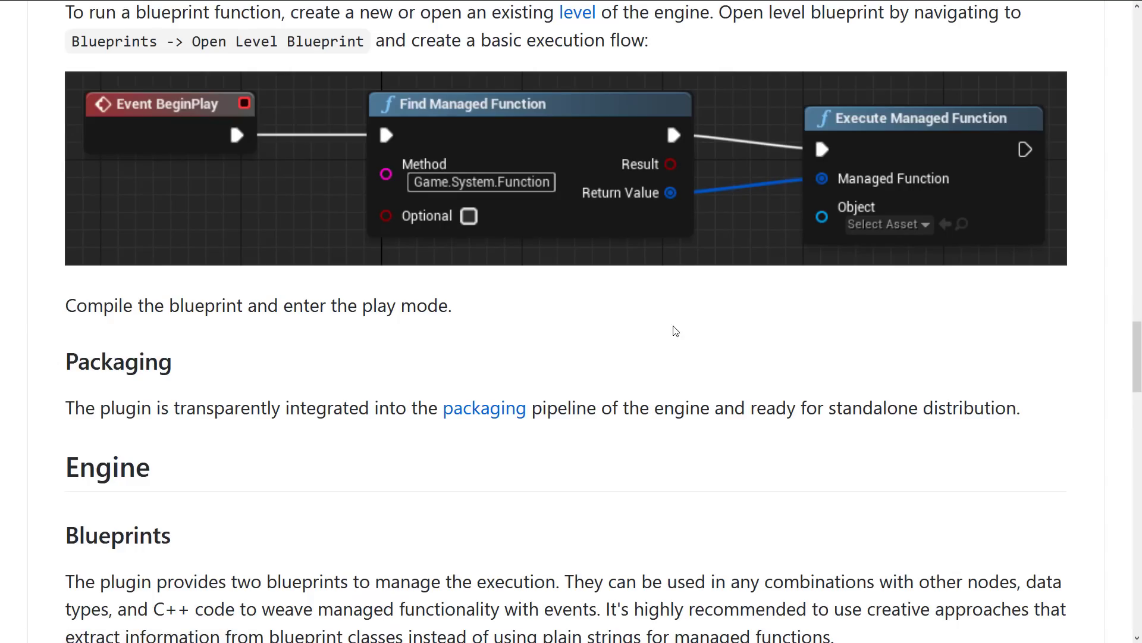
{"action": "scroll", "coordinate": [668, 363], "scroll_direction": "down", "scroll_amount": 13}
{"action": "scroll", "coordinate": [697, 367], "scroll_direction": "down", "scroll_amount": 11}
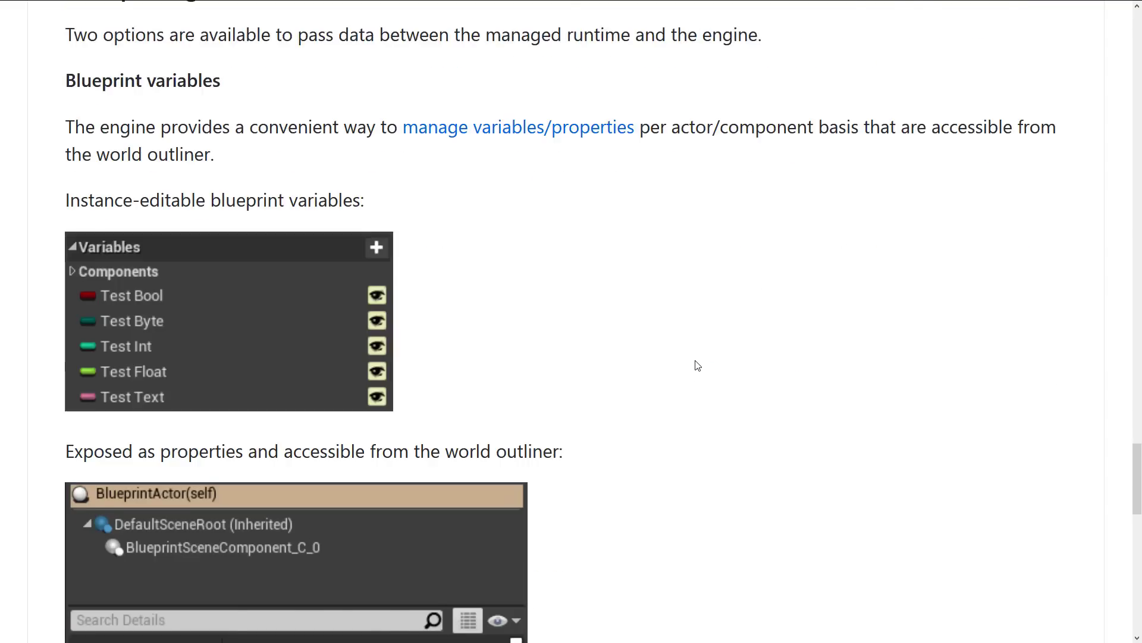
{"action": "scroll", "coordinate": [654, 297], "scroll_direction": "down", "scroll_amount": 5}
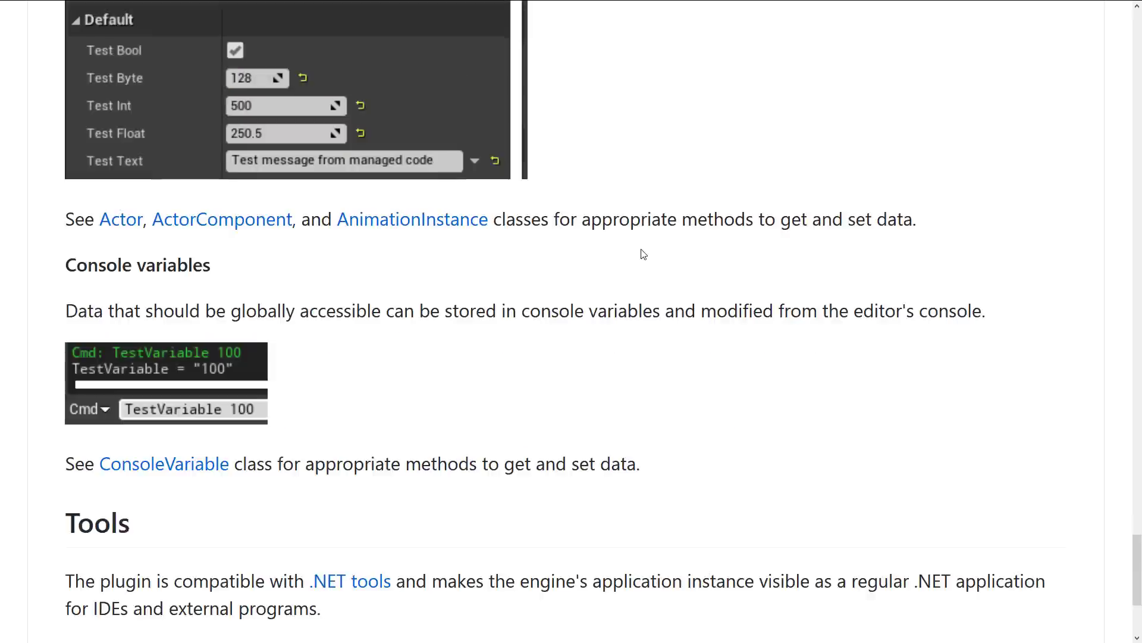
{"action": "key", "text": "super+Tab"}
{"action": "left_click", "coordinate": [470, 288]}
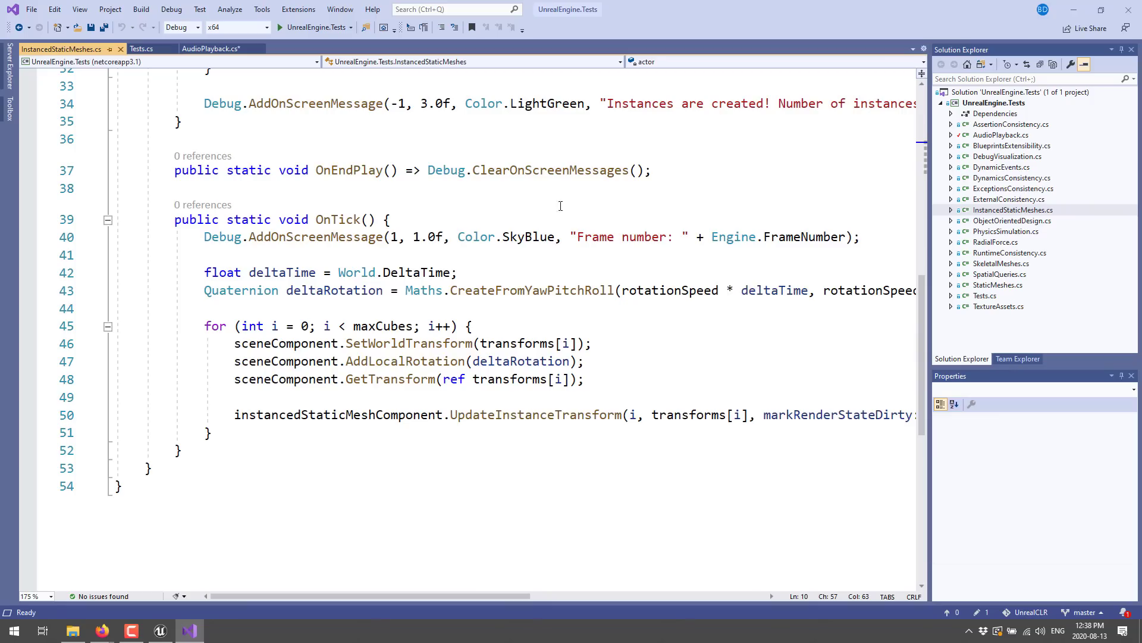
Step: Bring Unreal Editor forward and dismiss its File menu without choosing a command
{"action": "left_click", "coordinate": [160, 630]}
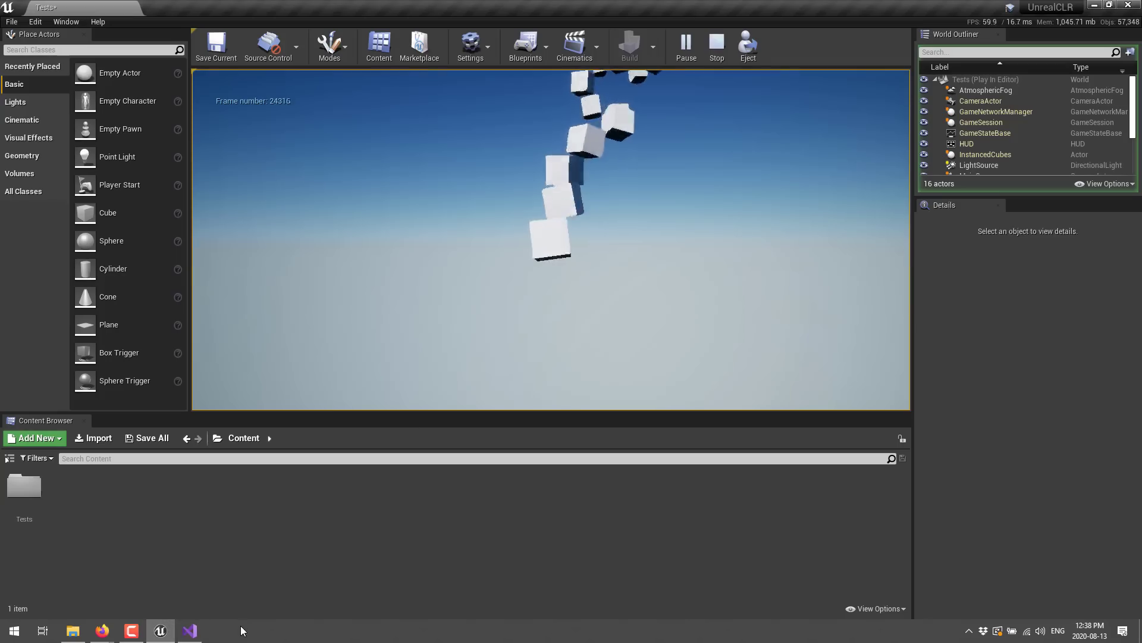
{"action": "left_click", "coordinate": [11, 22]}
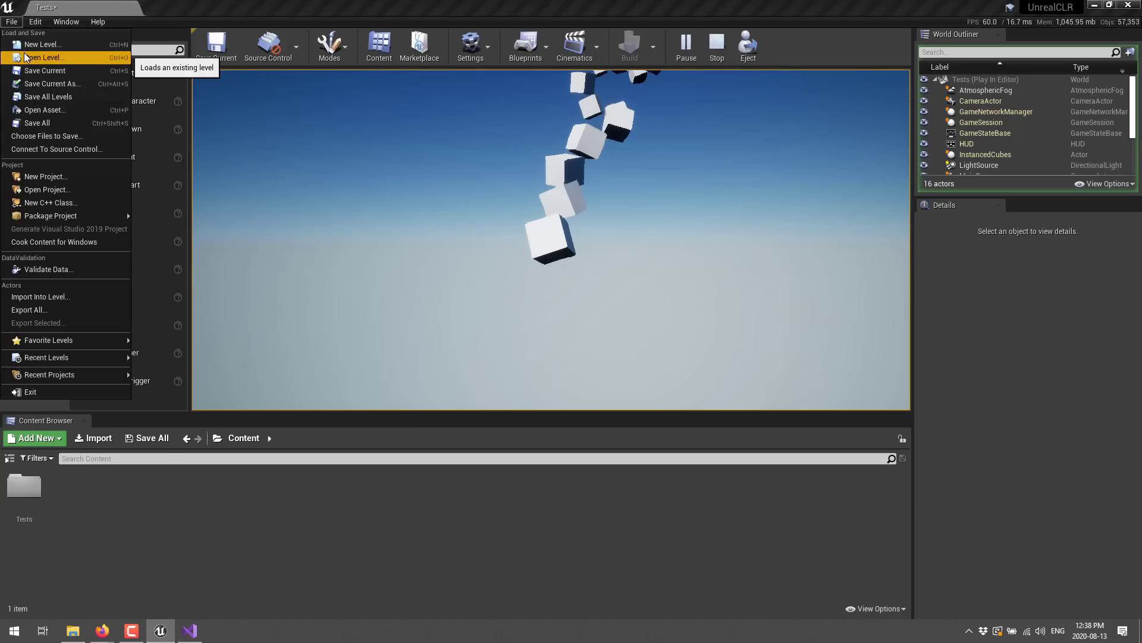
{"action": "left_click", "coordinate": [429, 216]}
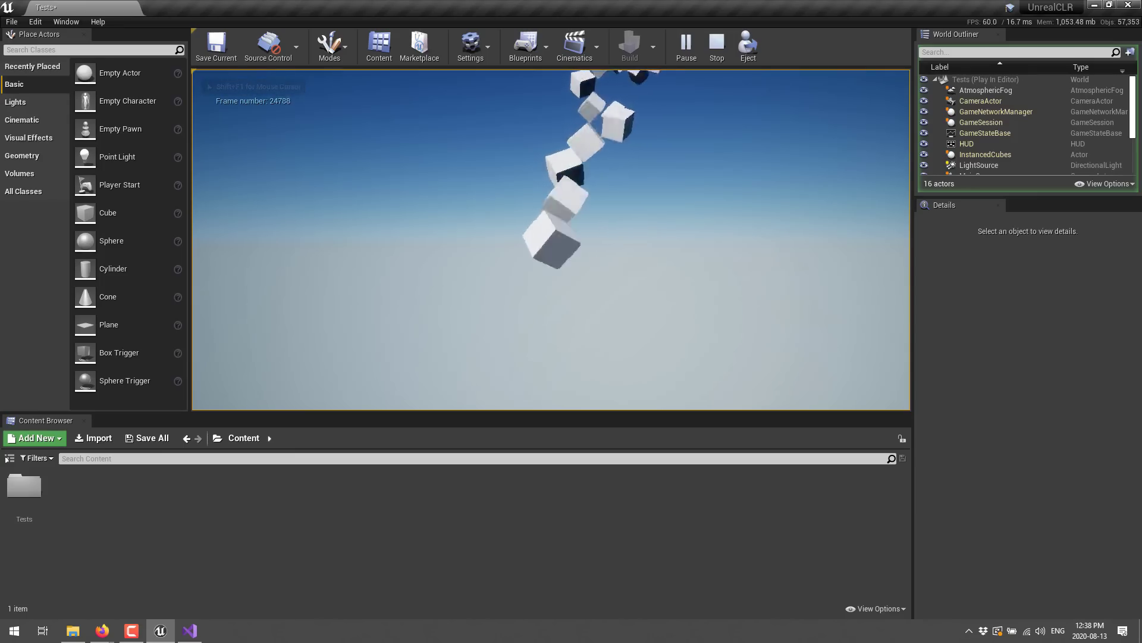
Step: Stop Play In Editor, open the Tests Level Blueprint, then show File Explorer's .csproj search
{"action": "key", "text": "Escape"}
{"action": "left_click", "coordinate": [525, 46]}
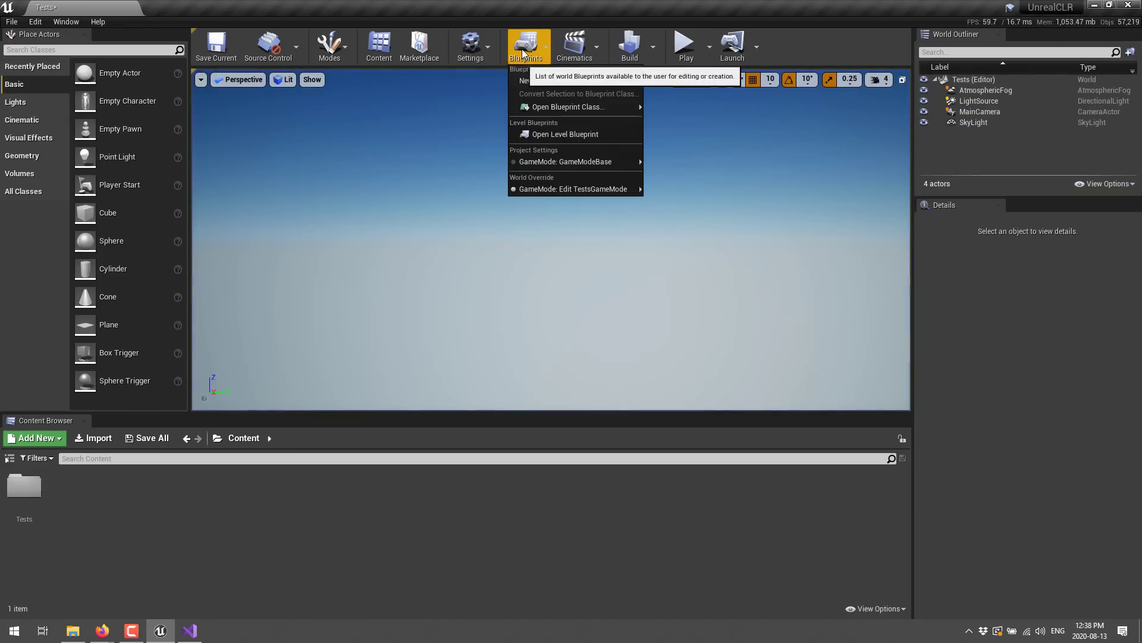
{"action": "left_click", "coordinate": [572, 133]}
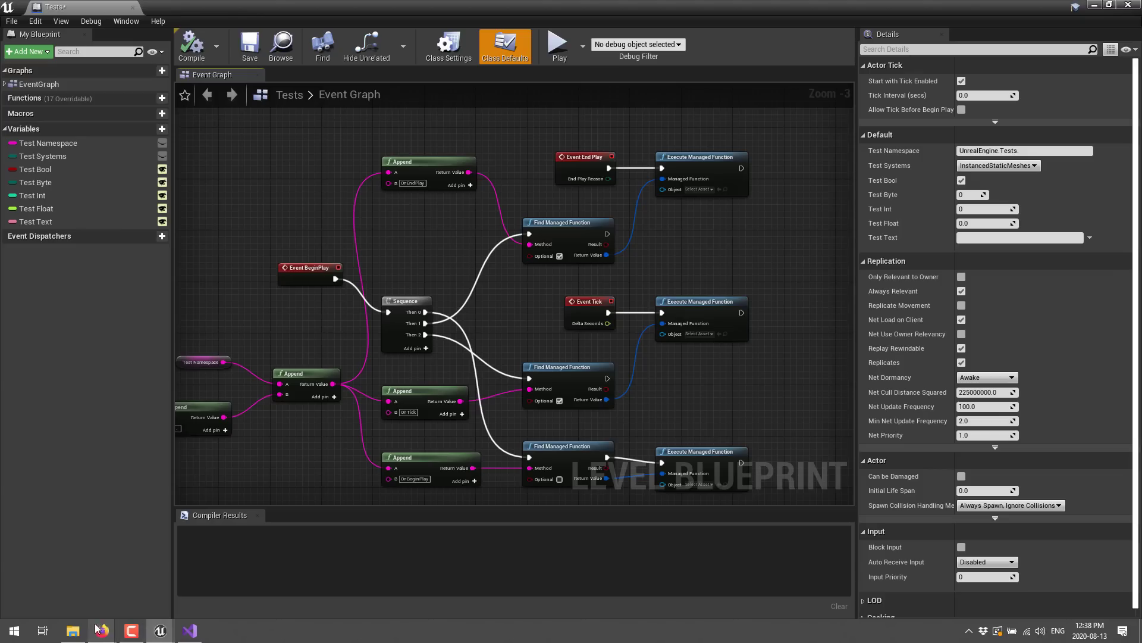
{"action": "left_click", "coordinate": [73, 632]}
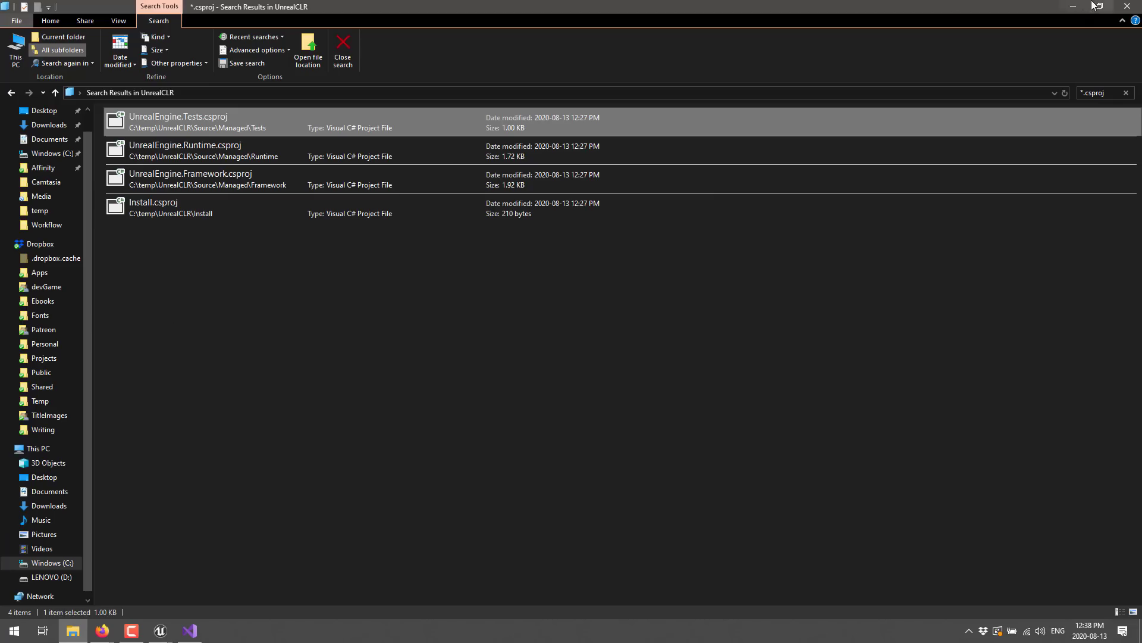
Step: Minimize File Explorer and select the Event Tick's Execute Managed Function node
{"action": "left_click", "coordinate": [1073, 7]}
{"action": "left_click", "coordinate": [707, 302]}
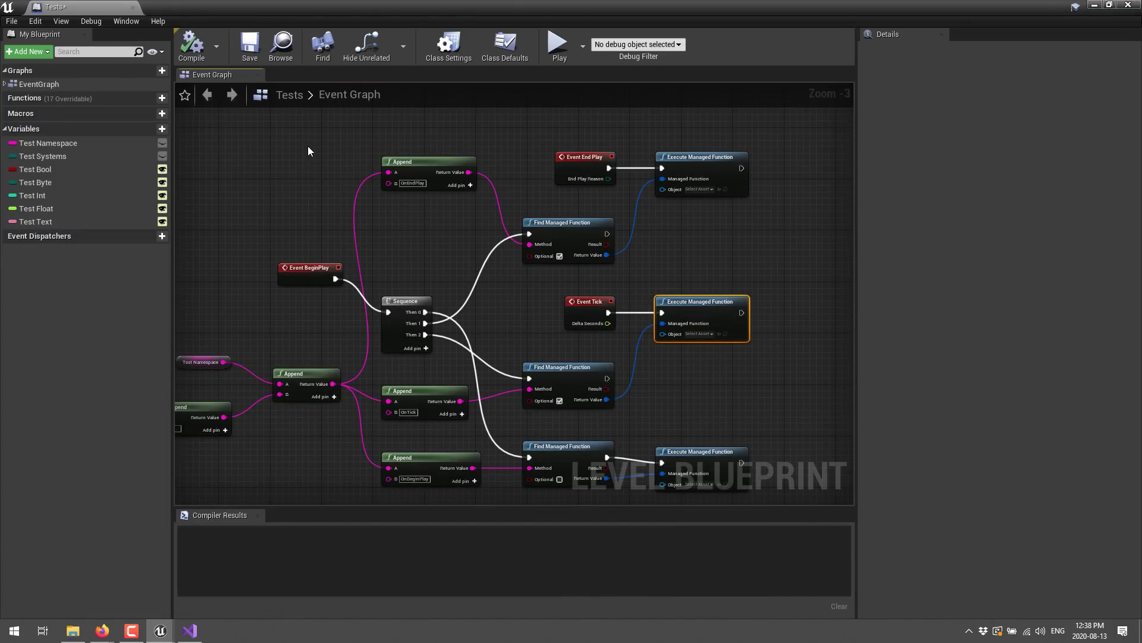
{"action": "left_click", "coordinate": [4, 22]}
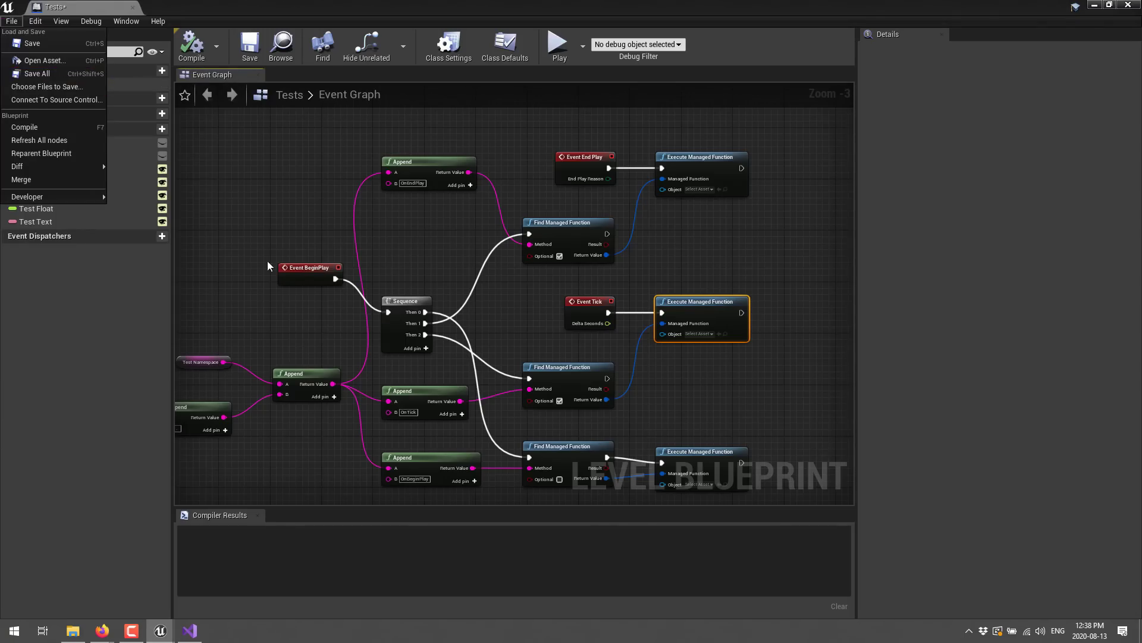
{"action": "left_click", "coordinate": [220, 235]}
{"action": "left_click", "coordinate": [43, 156]}
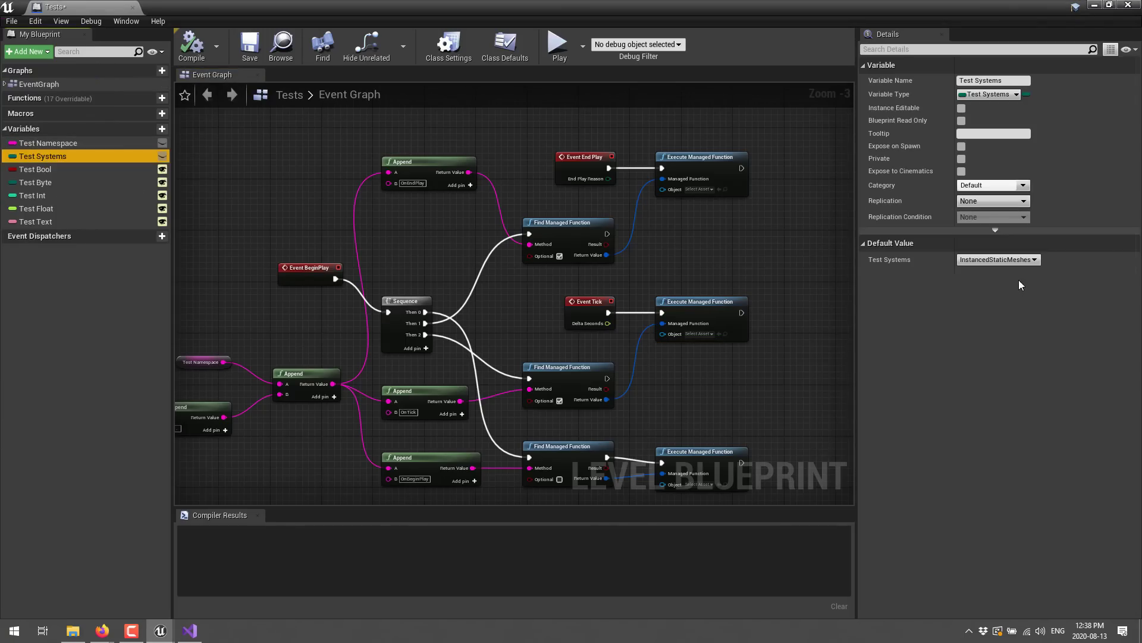
{"action": "left_click", "coordinate": [1011, 259]}
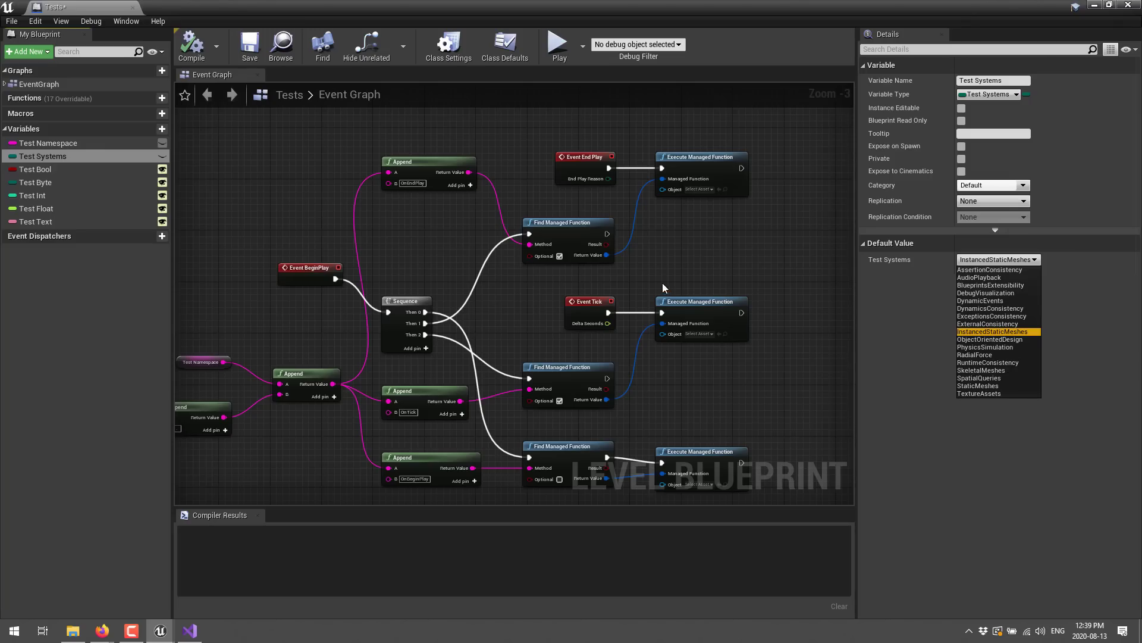
{"action": "left_click", "coordinate": [631, 289]}
{"action": "left_click", "coordinate": [582, 304]}
{"action": "left_click", "coordinate": [694, 302]}
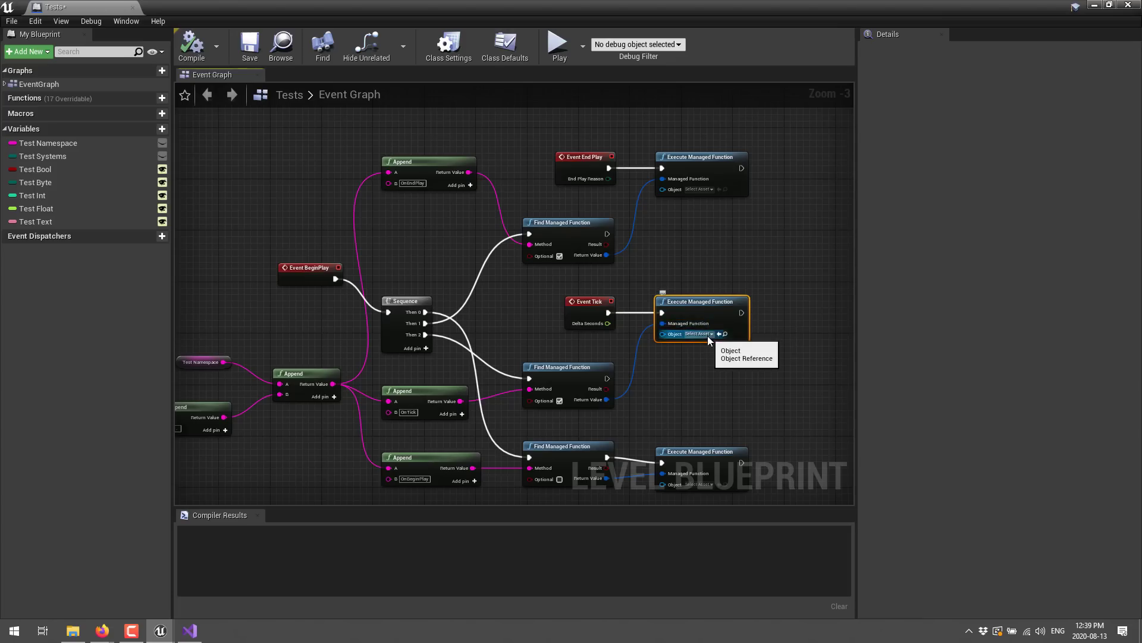
{"action": "left_click", "coordinate": [774, 410]}
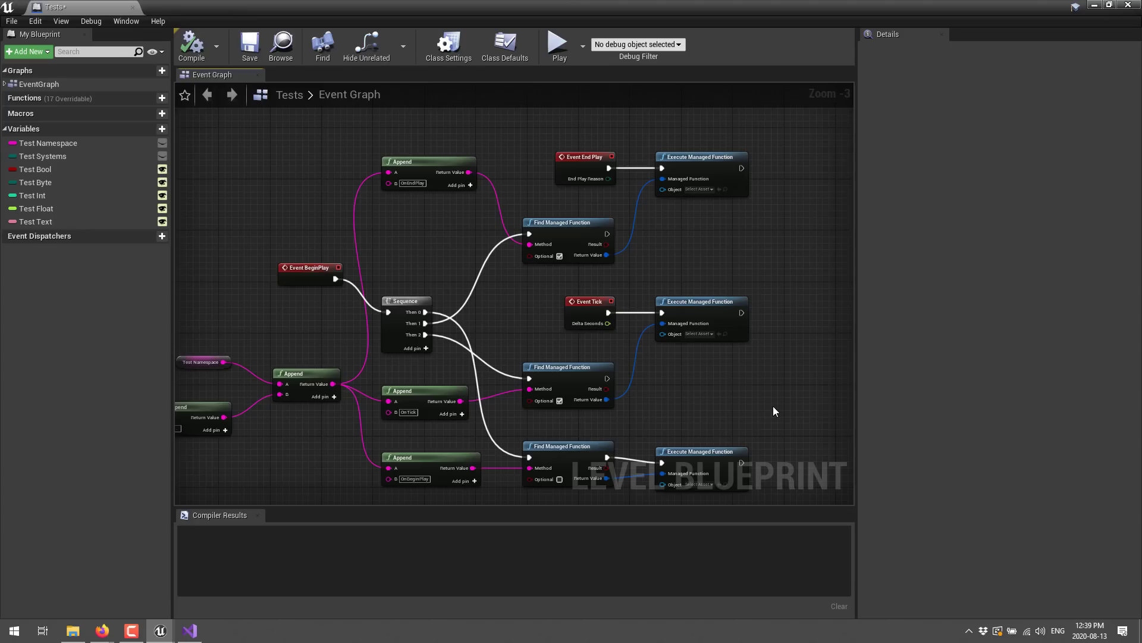
{"action": "key", "text": "alt+Tab"}
{"action": "key", "text": "Escape"}
Step: Close the Tests level blueprint and open the Tests folder in the Content Browser
{"action": "left_click", "coordinate": [133, 9]}
{"action": "left_click", "coordinate": [18, 485]}
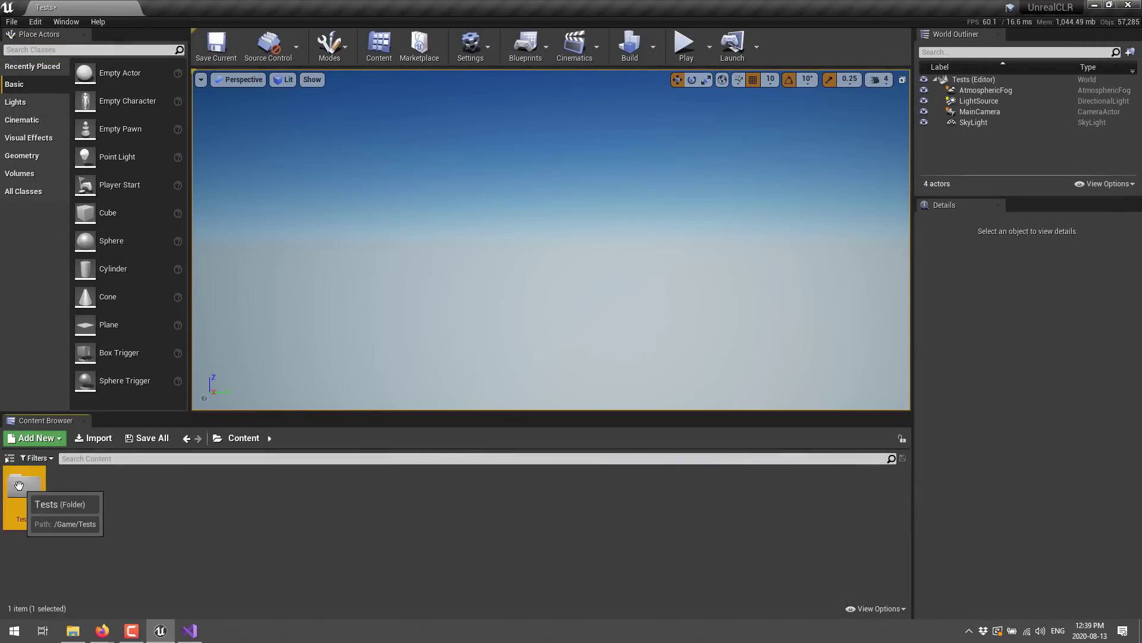
{"action": "double_click", "coordinate": [19, 484]}
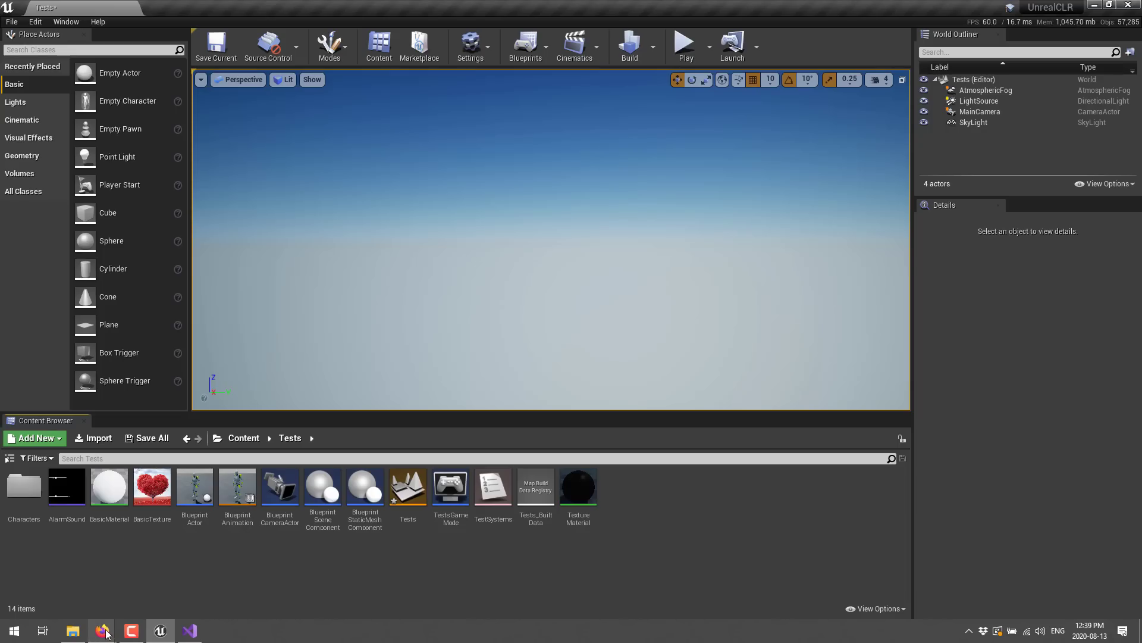
{"action": "mouse_move", "coordinate": [105, 632]}
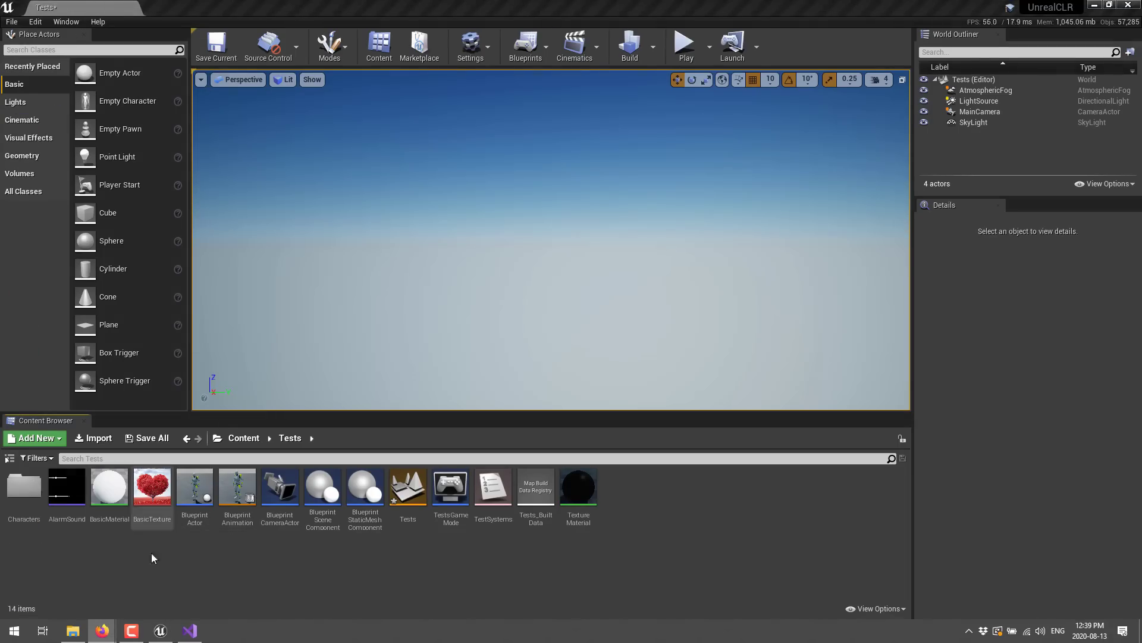
Step: Revisit MANUAL.md's Getting started and Project sections in Firefox, ending at the top
{"action": "left_click", "coordinate": [81, 578]}
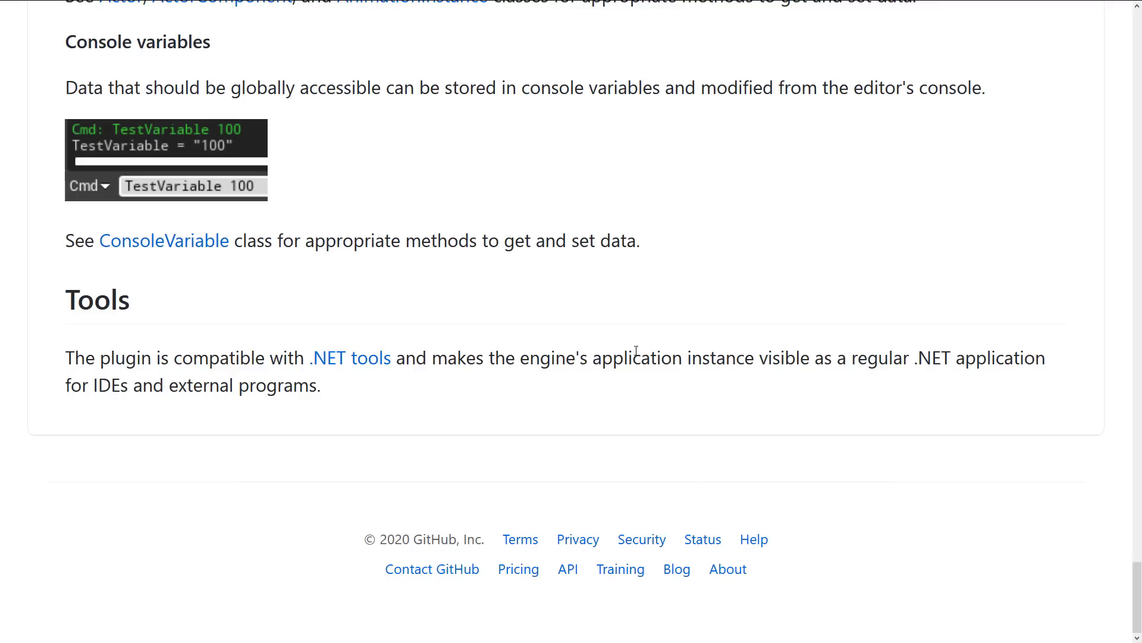
{"action": "scroll", "coordinate": [635, 357], "scroll_direction": "up", "scroll_amount": 15}
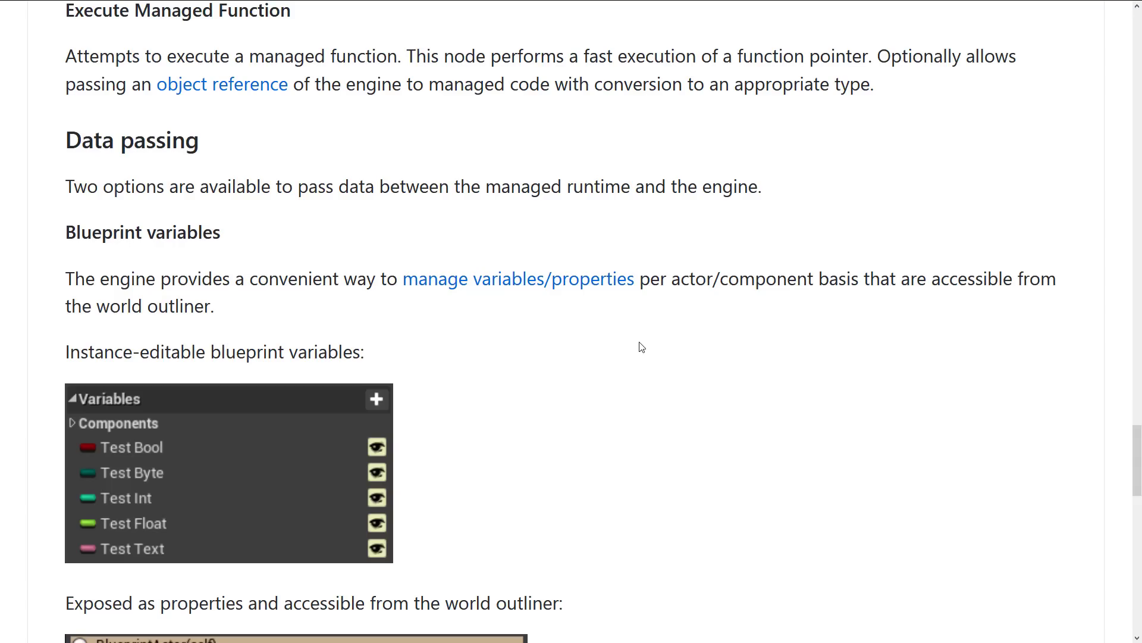
{"action": "scroll", "coordinate": [640, 344], "scroll_direction": "up", "scroll_amount": 10}
{"action": "scroll", "coordinate": [654, 338], "scroll_direction": "up", "scroll_amount": 15}
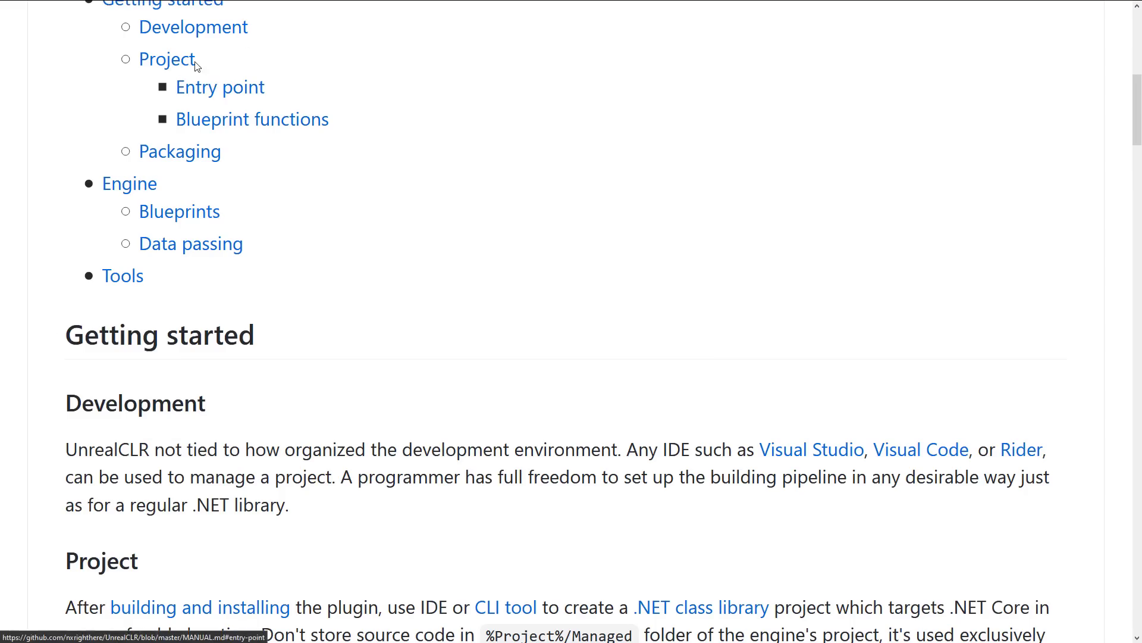
{"action": "left_click", "coordinate": [175, 62]}
{"action": "scroll", "coordinate": [517, 232], "scroll_direction": "up", "scroll_amount": 4}
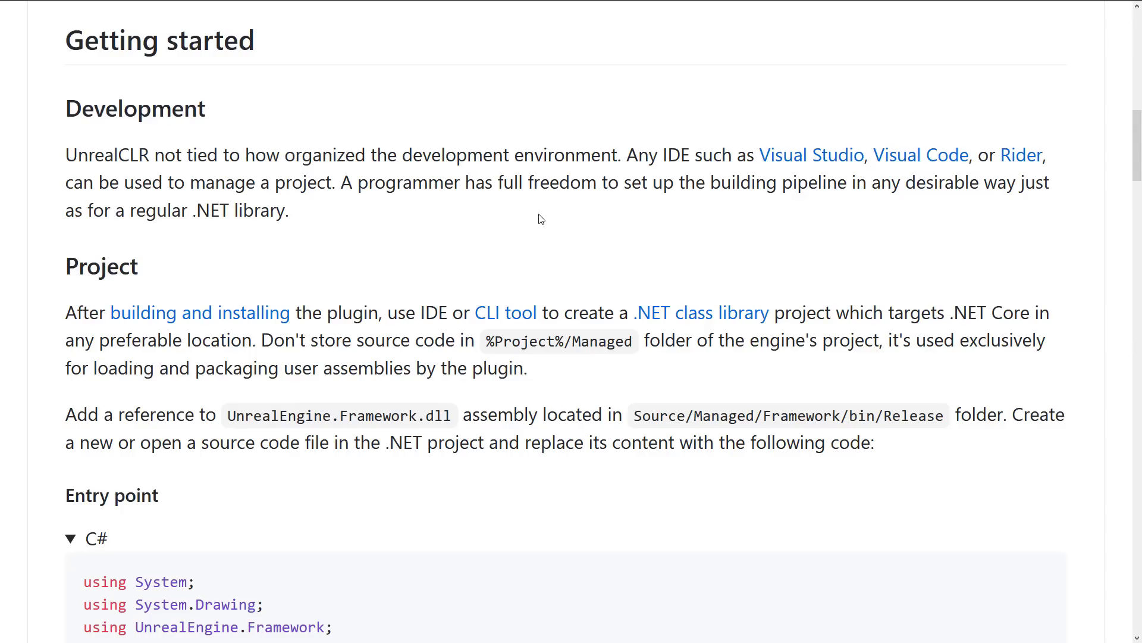
{"action": "key", "text": "Home"}
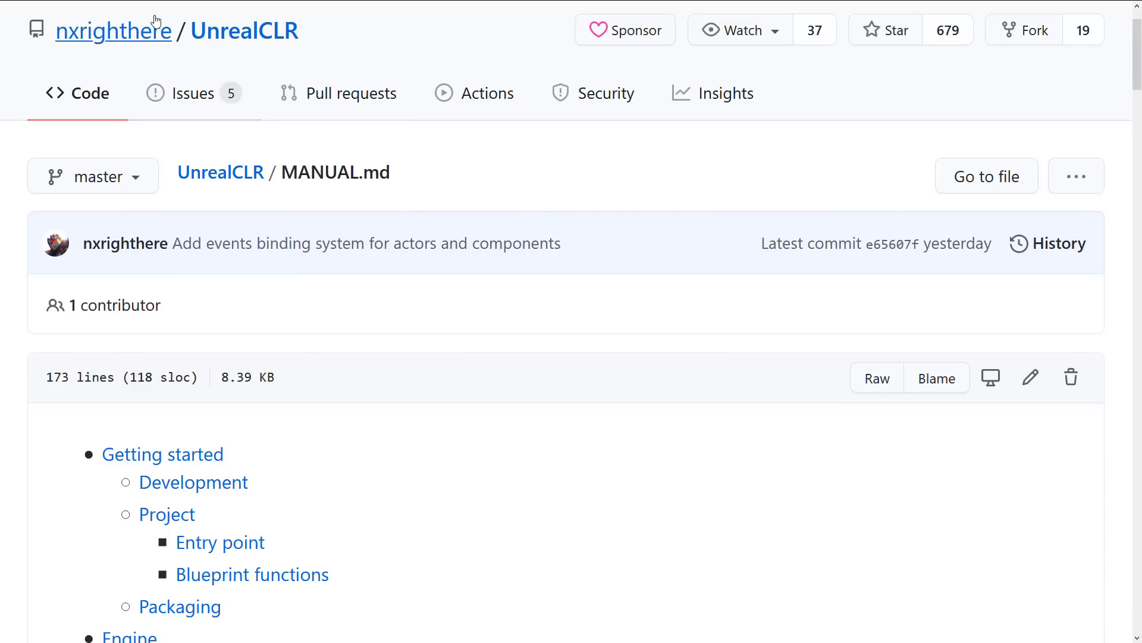
Step: Open the UnrealCLR repository main page and select the API folder's date in the file list
{"action": "left_click", "coordinate": [268, 24]}
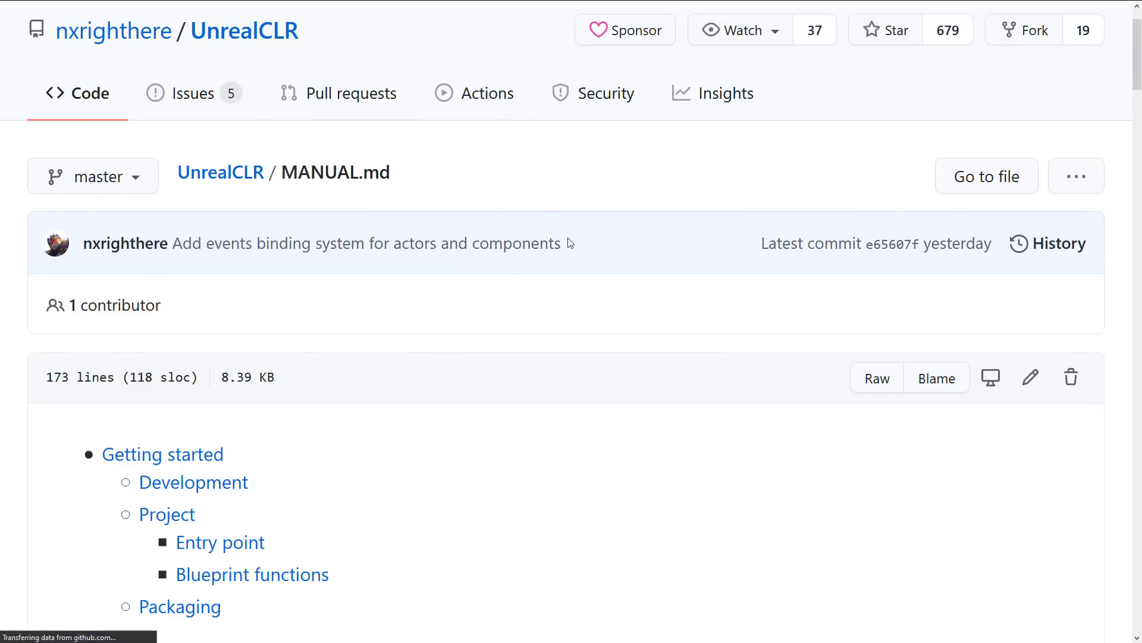
{"action": "scroll", "coordinate": [569, 238], "scroll_direction": "down", "scroll_amount": 3}
{"action": "left_click_drag", "start_coordinate": [723, 153], "coordinate": [821, 169]}
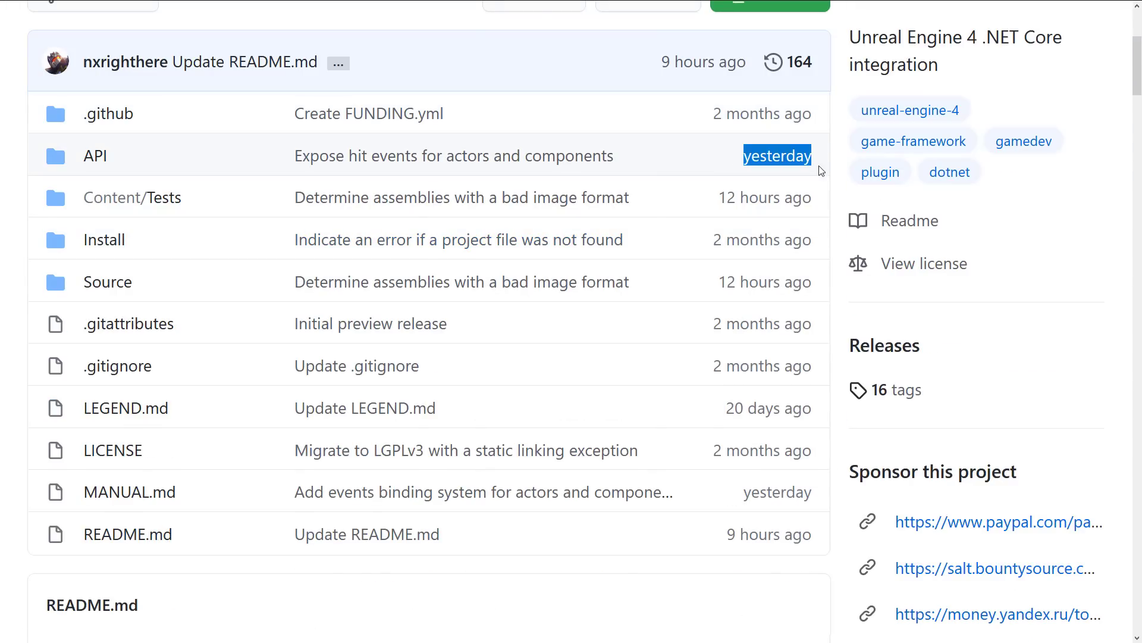